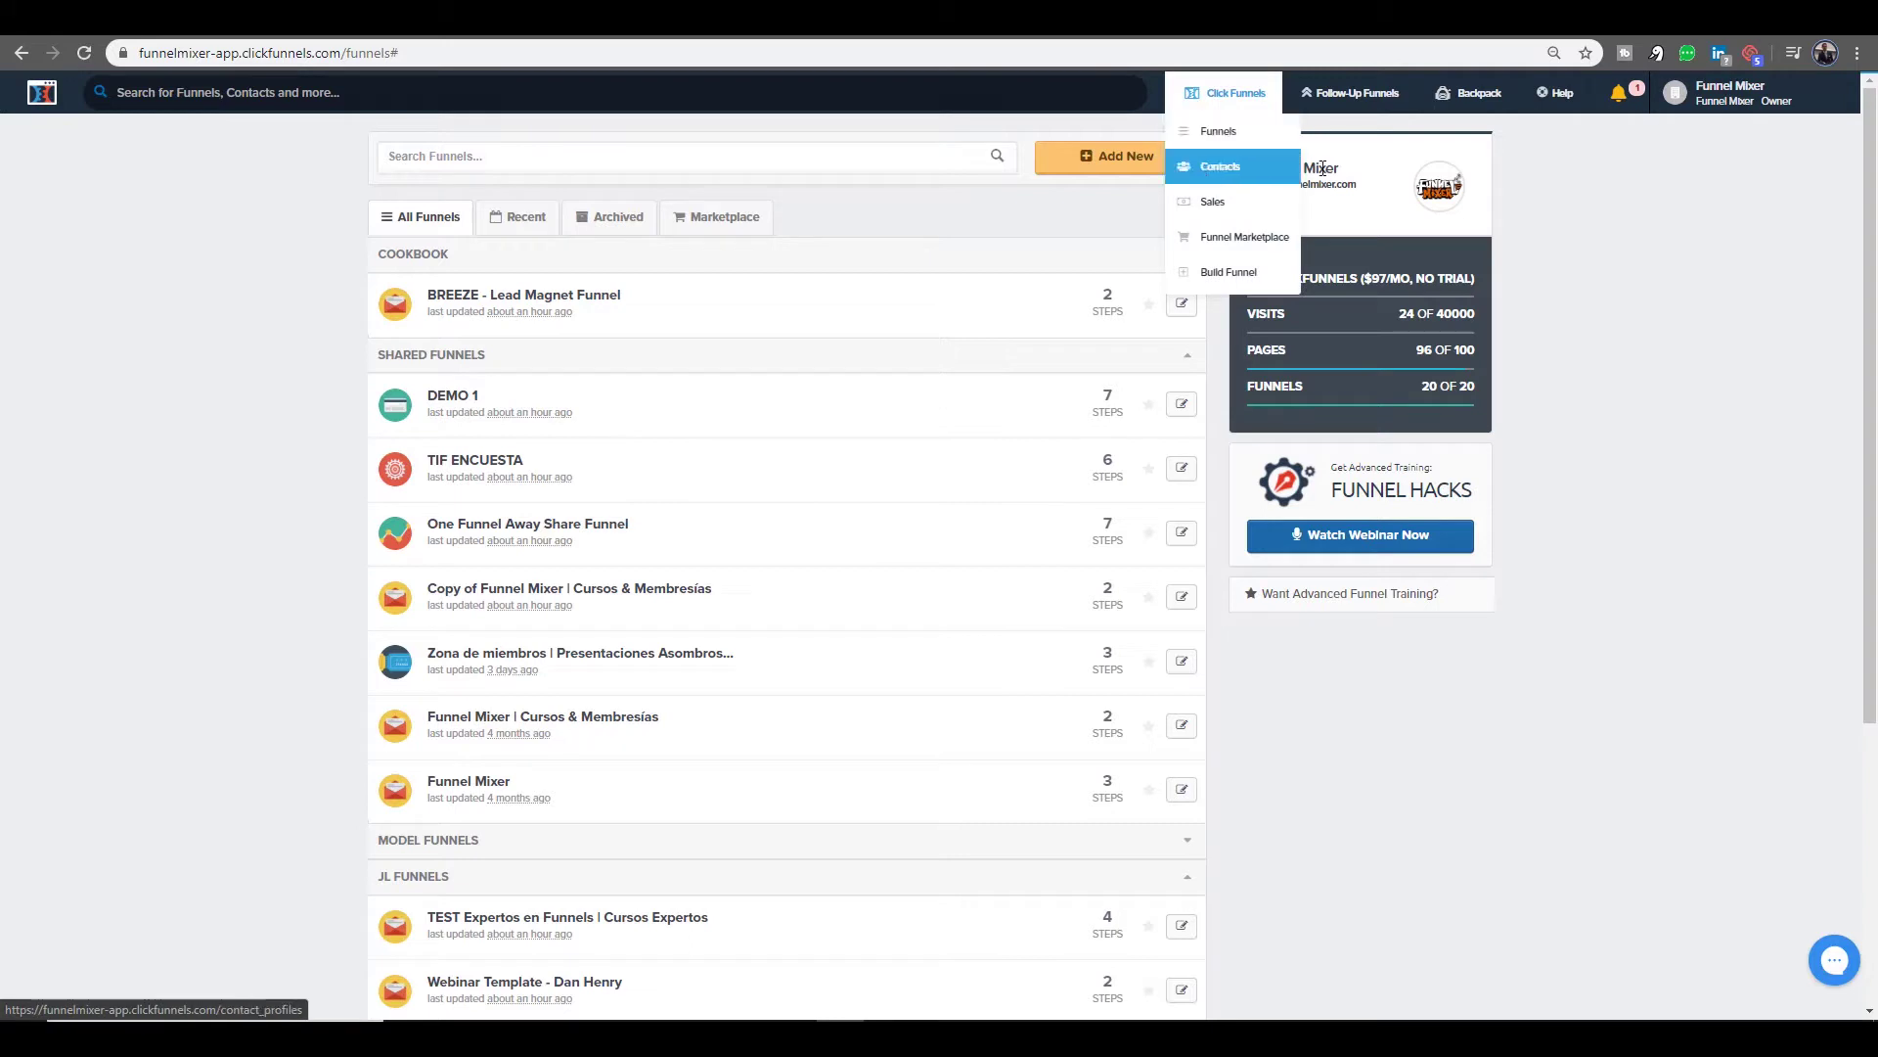
- Start a new funnel with the Classic Funnel Builder, choosing the Sell Your Product goal and the Membership type
click(1130, 172)
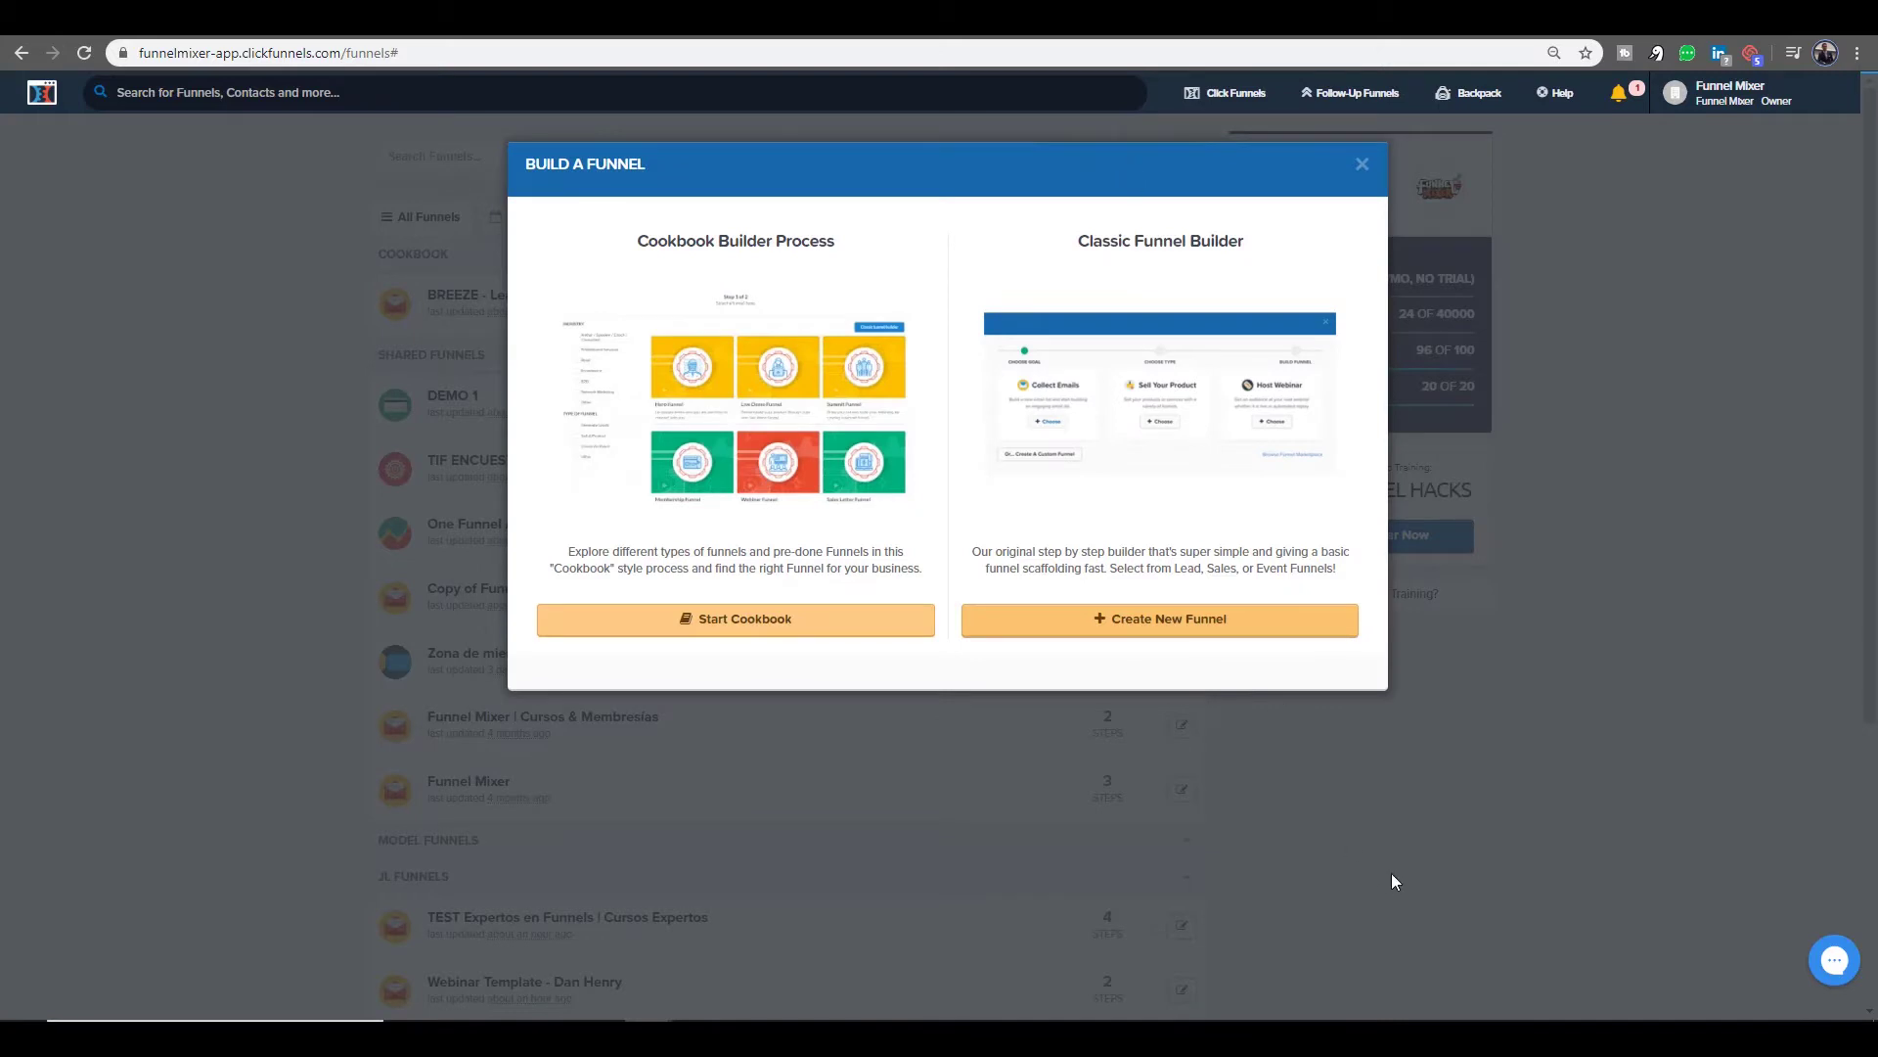
click(1219, 631)
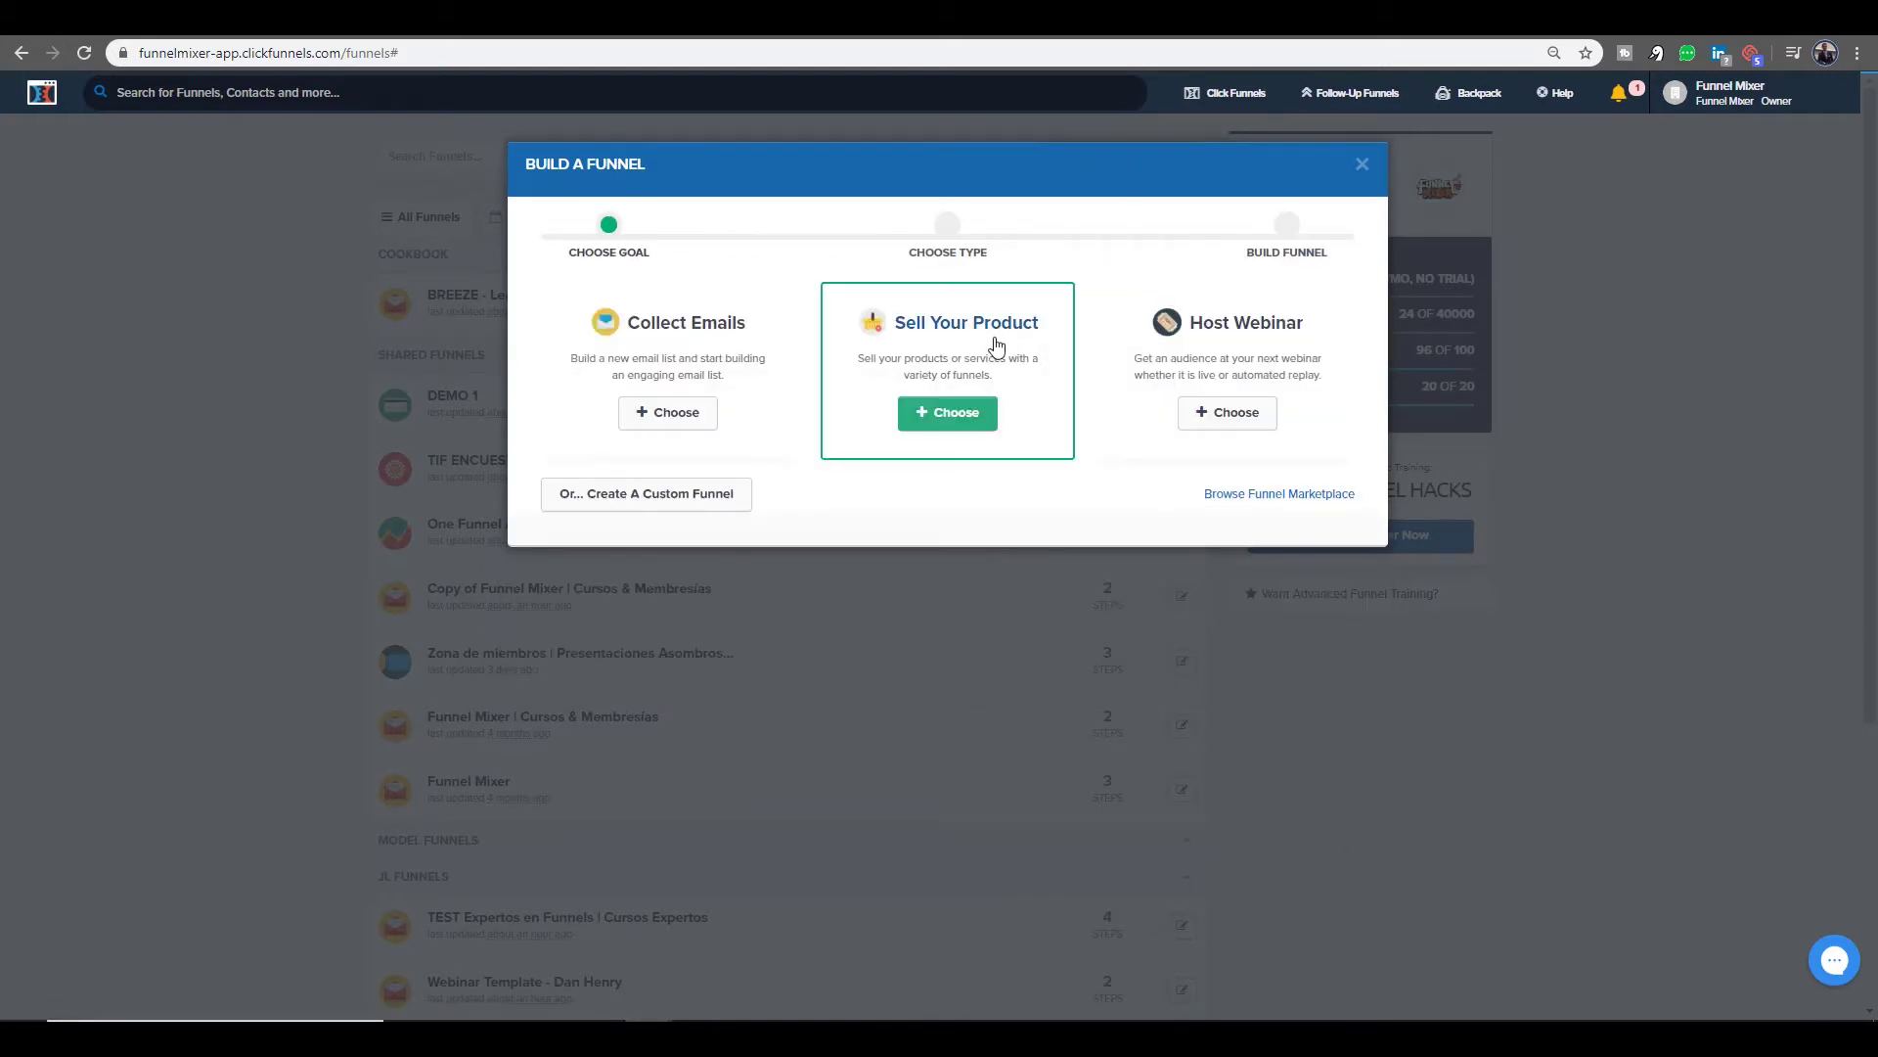
click(934, 421)
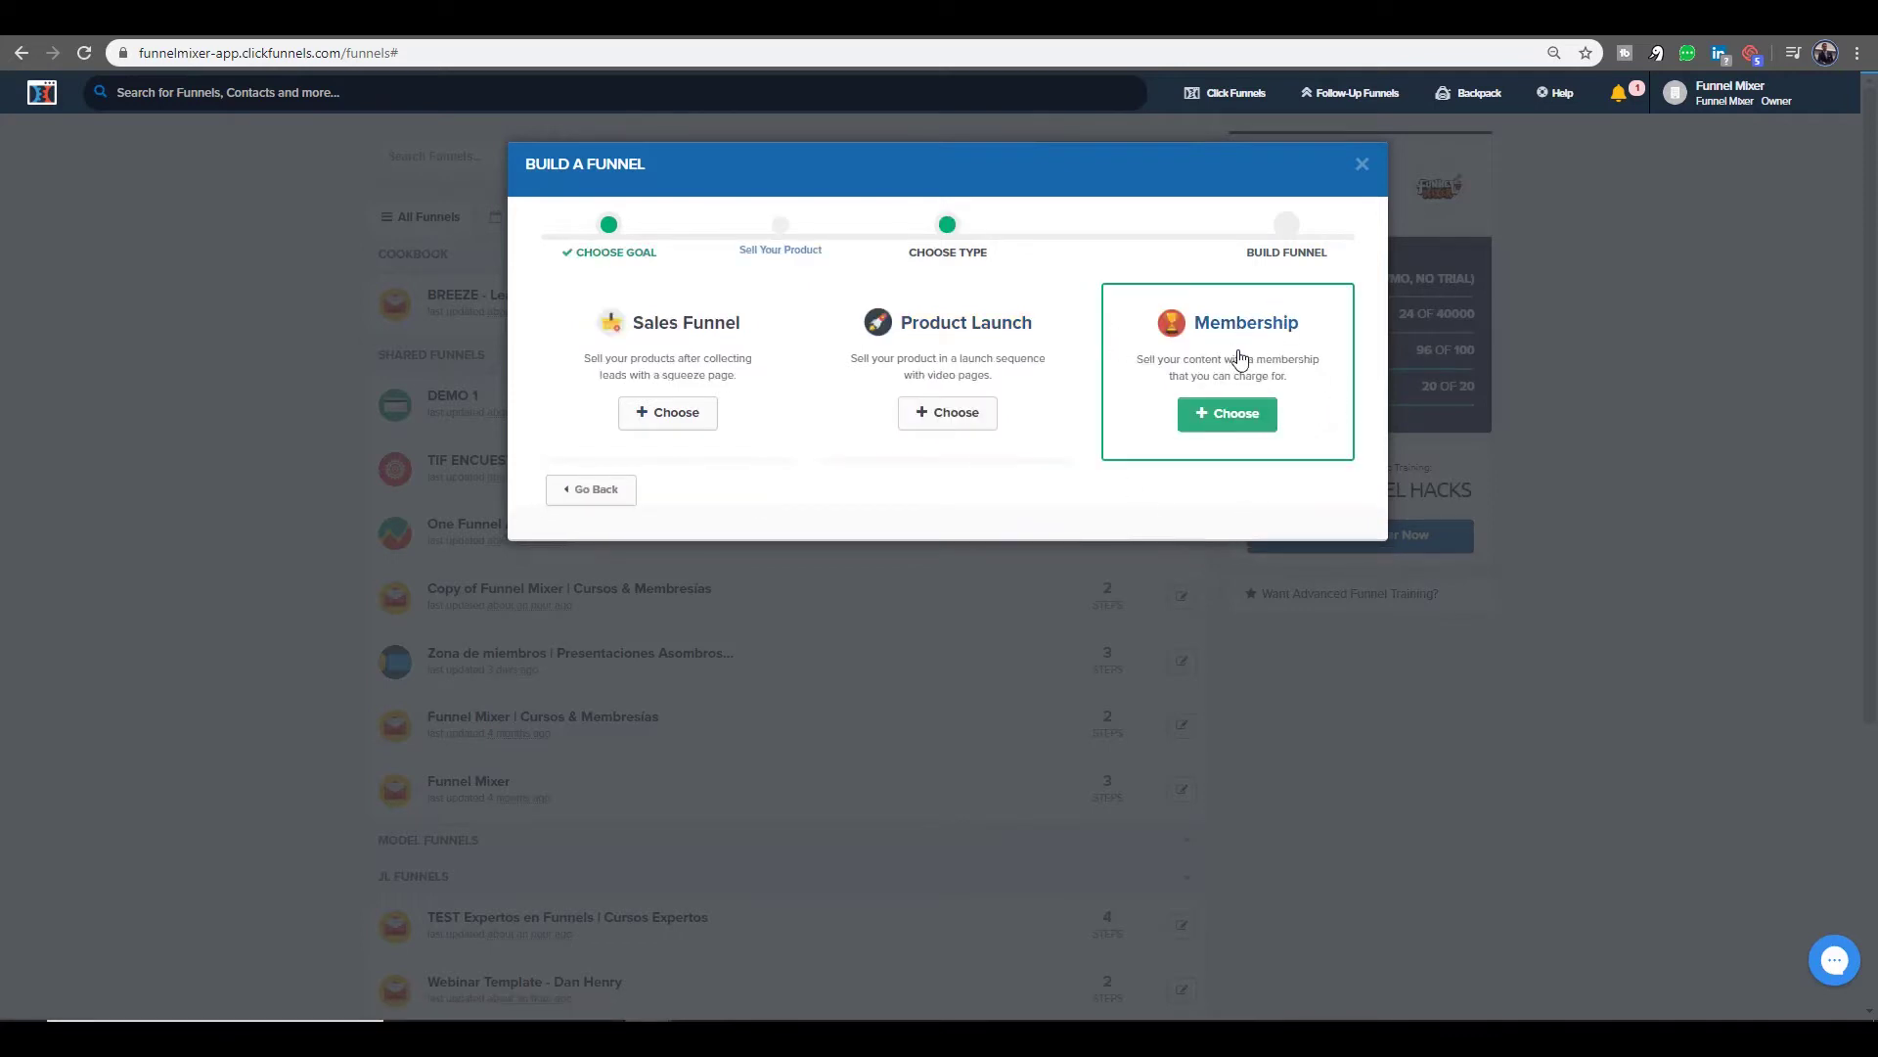
click(1231, 415)
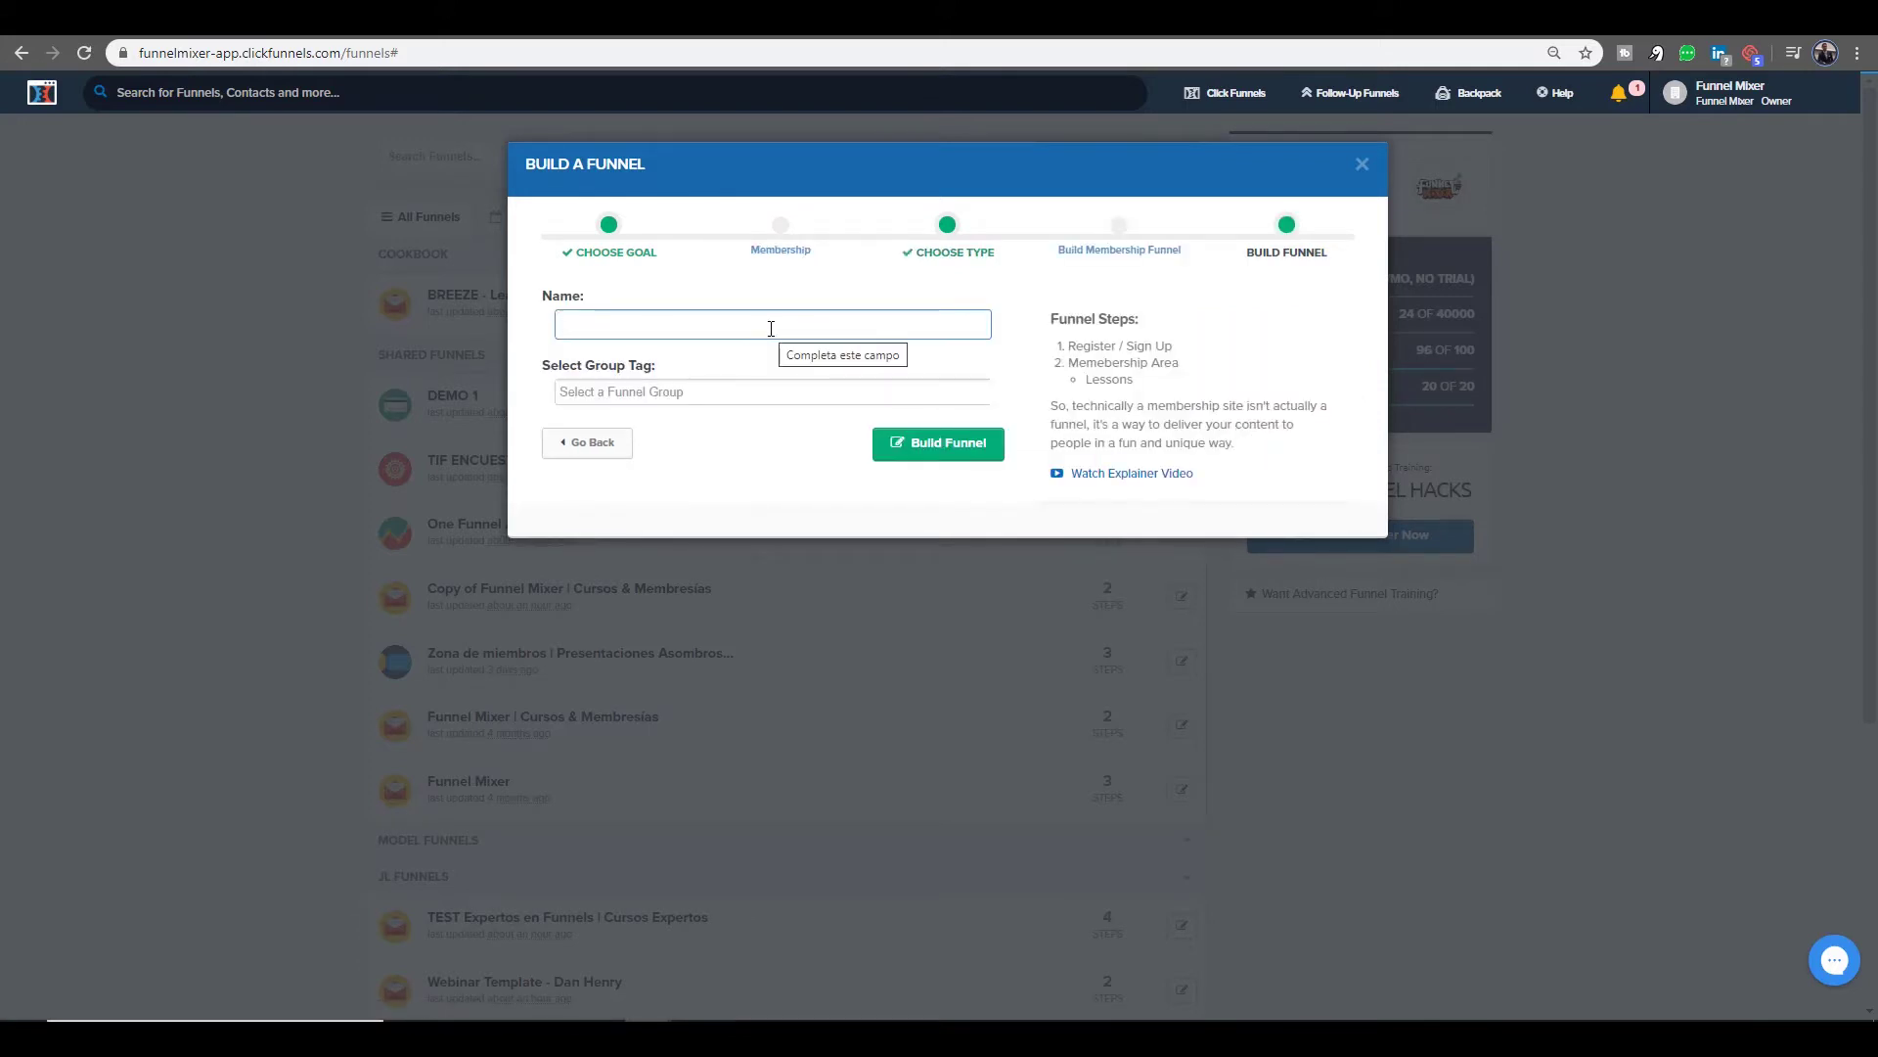
- Name the funnel MEMBERSHIP DEMO, leave its group tag empty and build it
text(MEMBERSHIP DEMO)
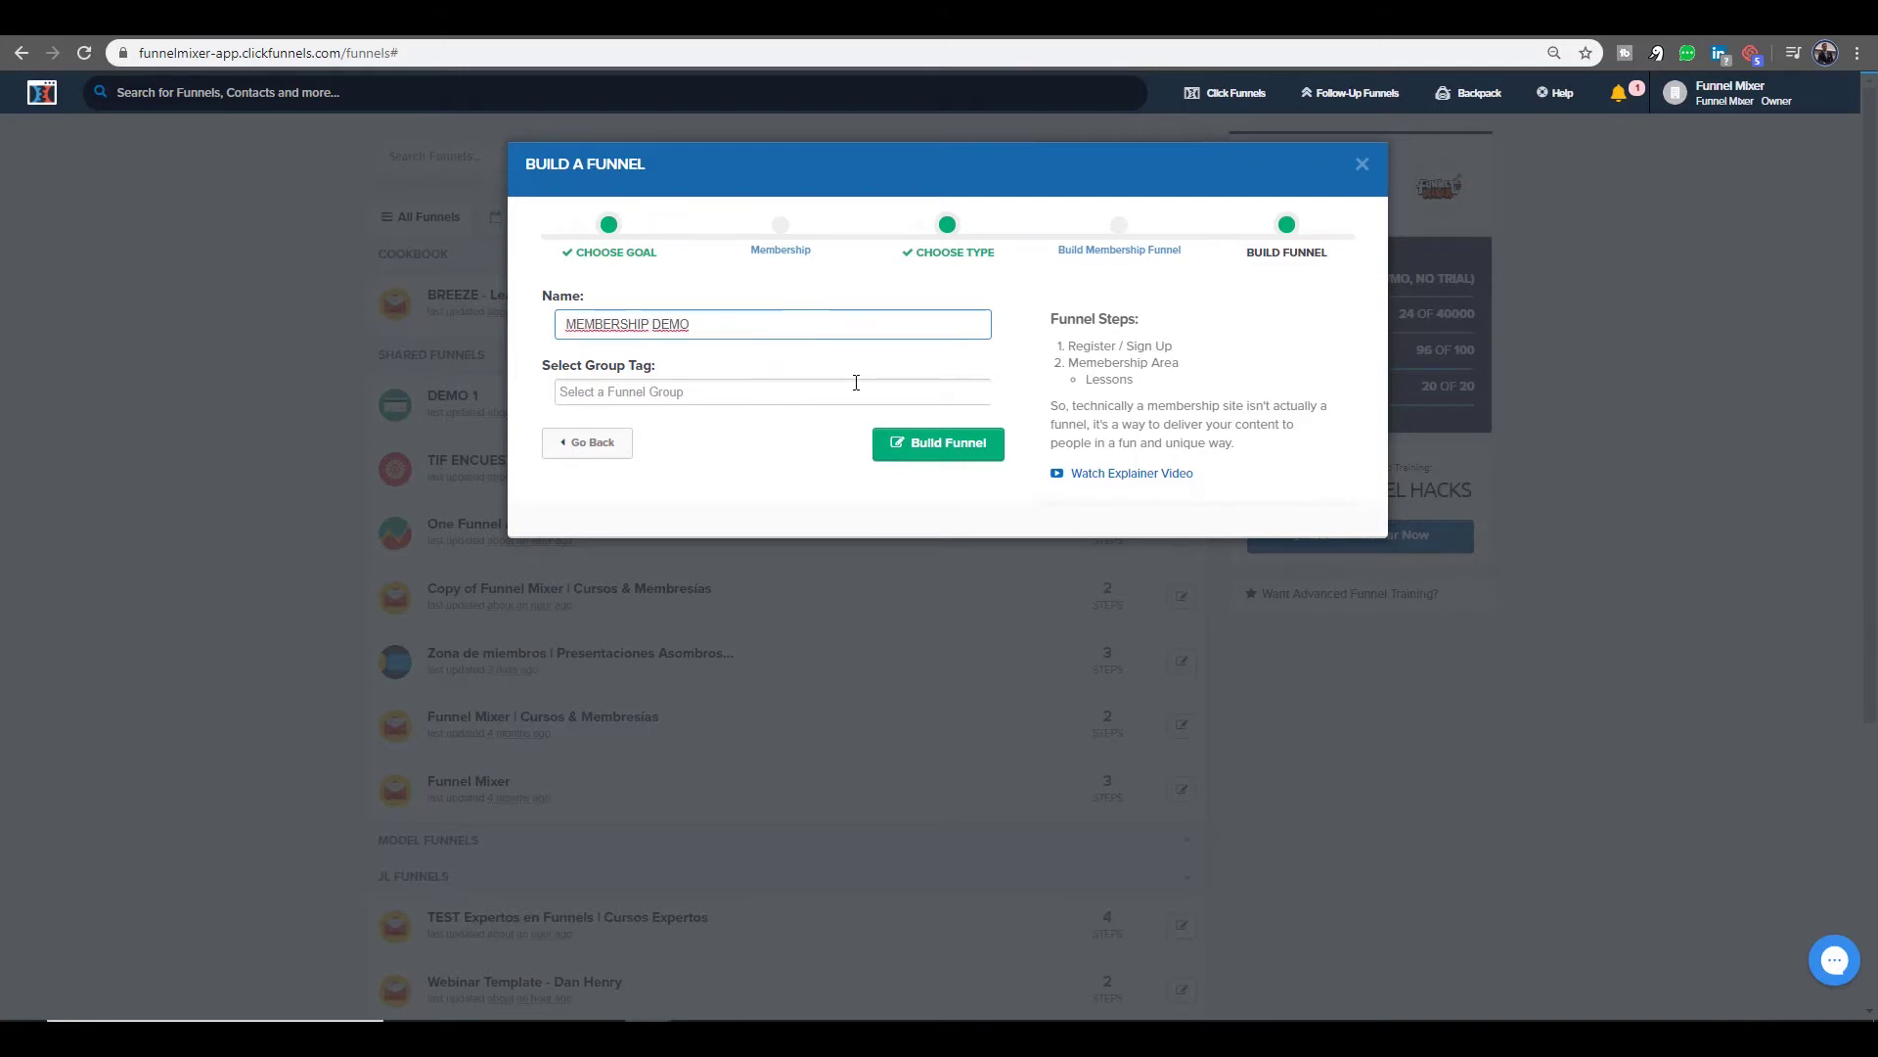
click(701, 392)
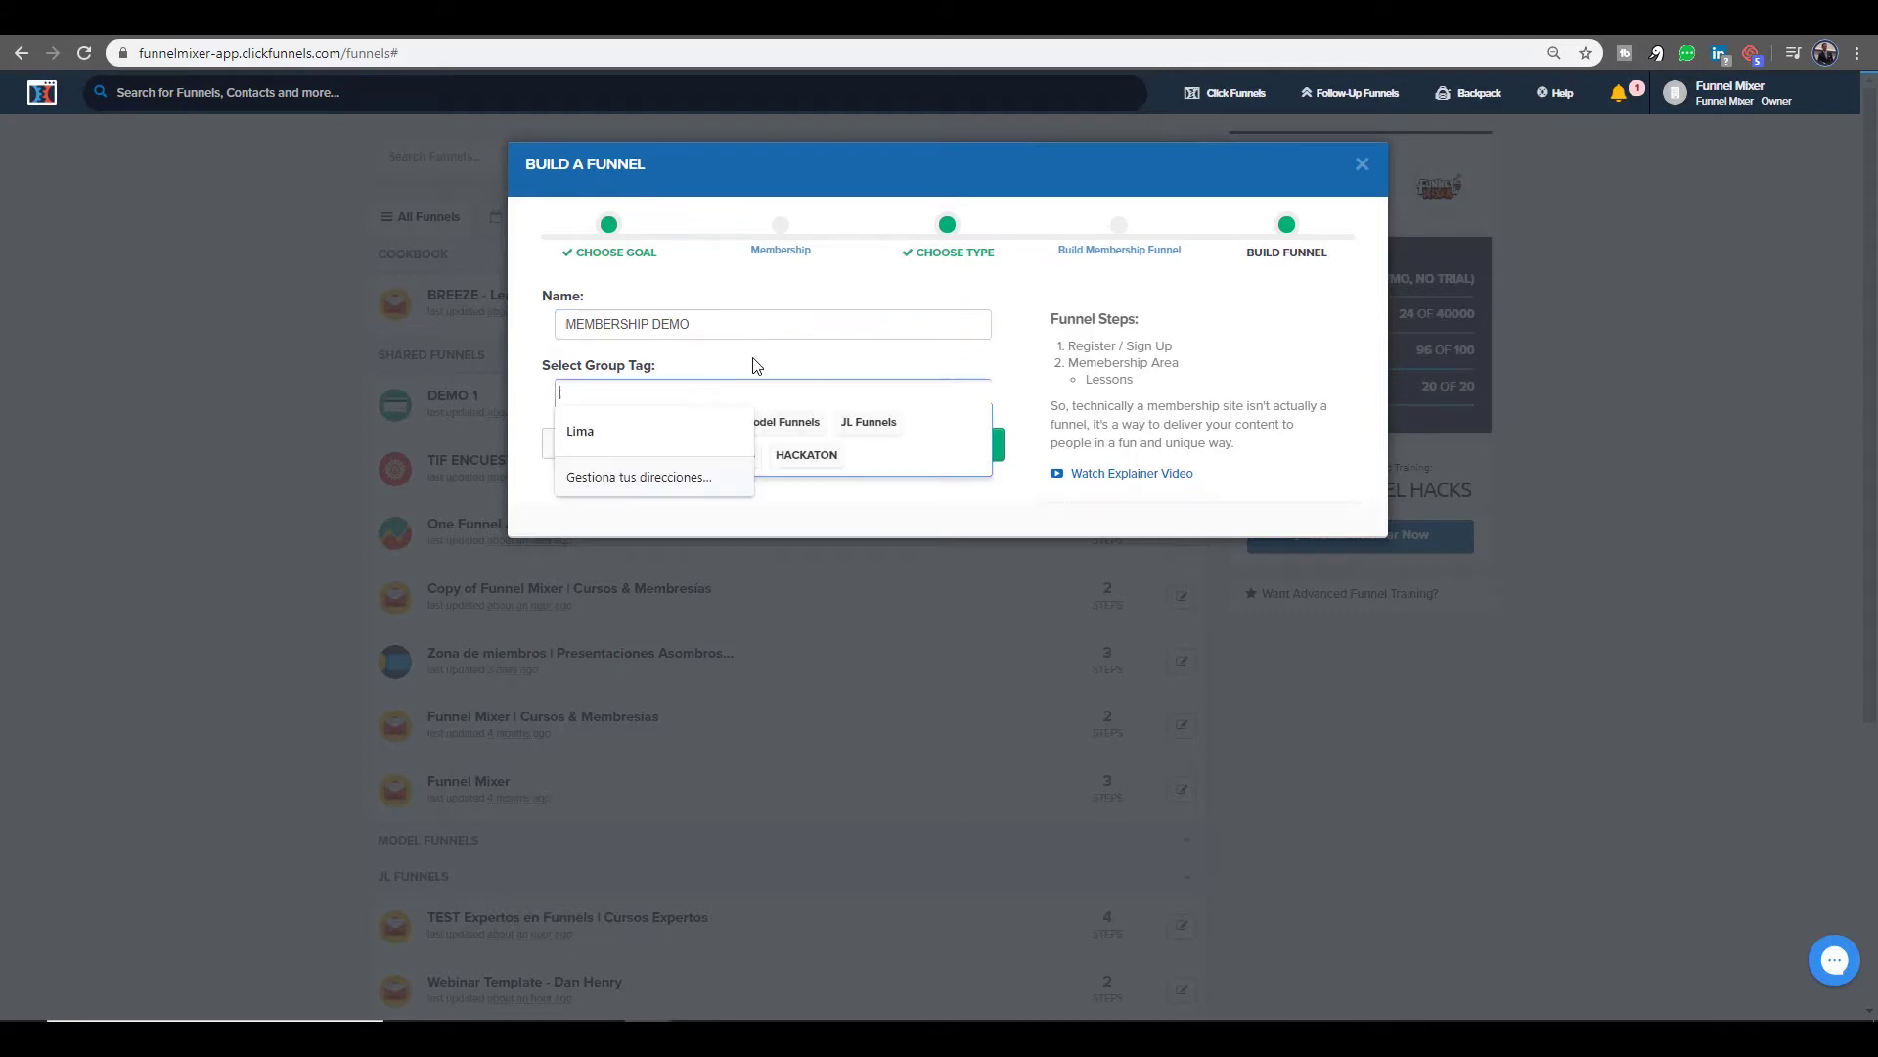
click(860, 285)
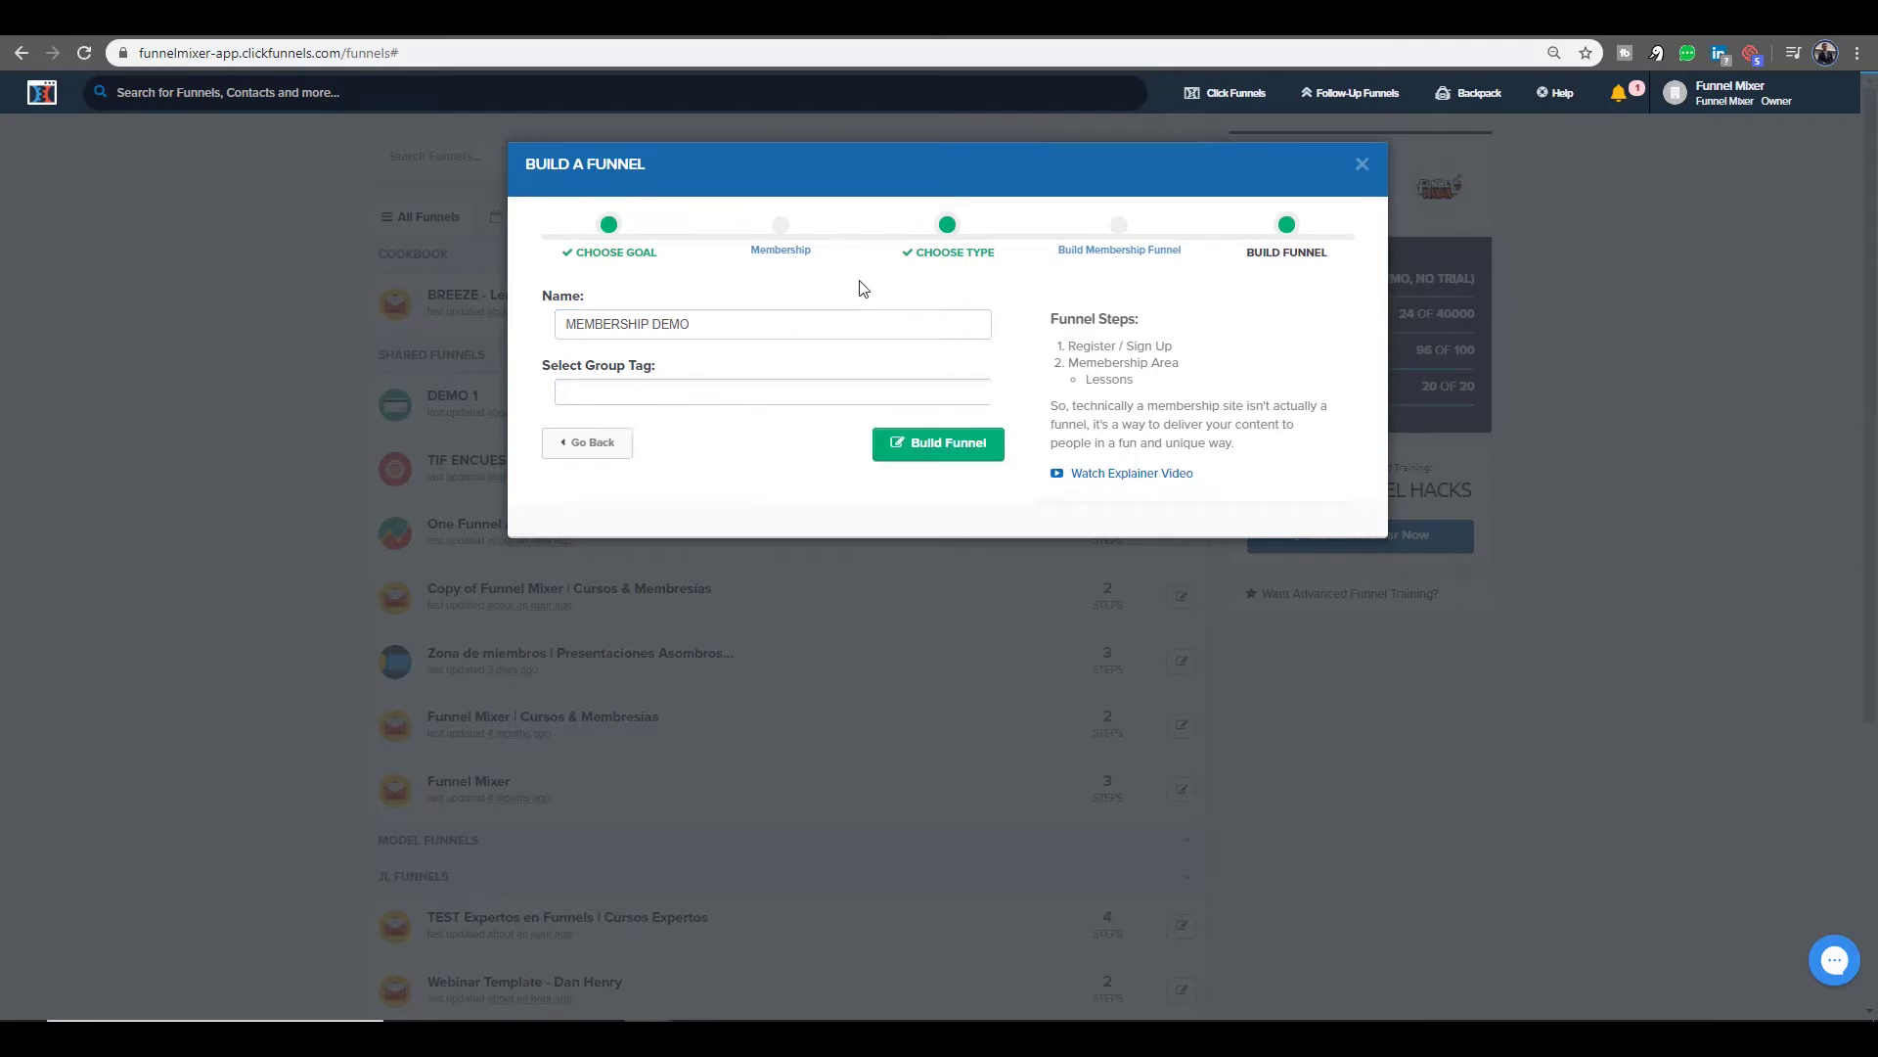
click(966, 447)
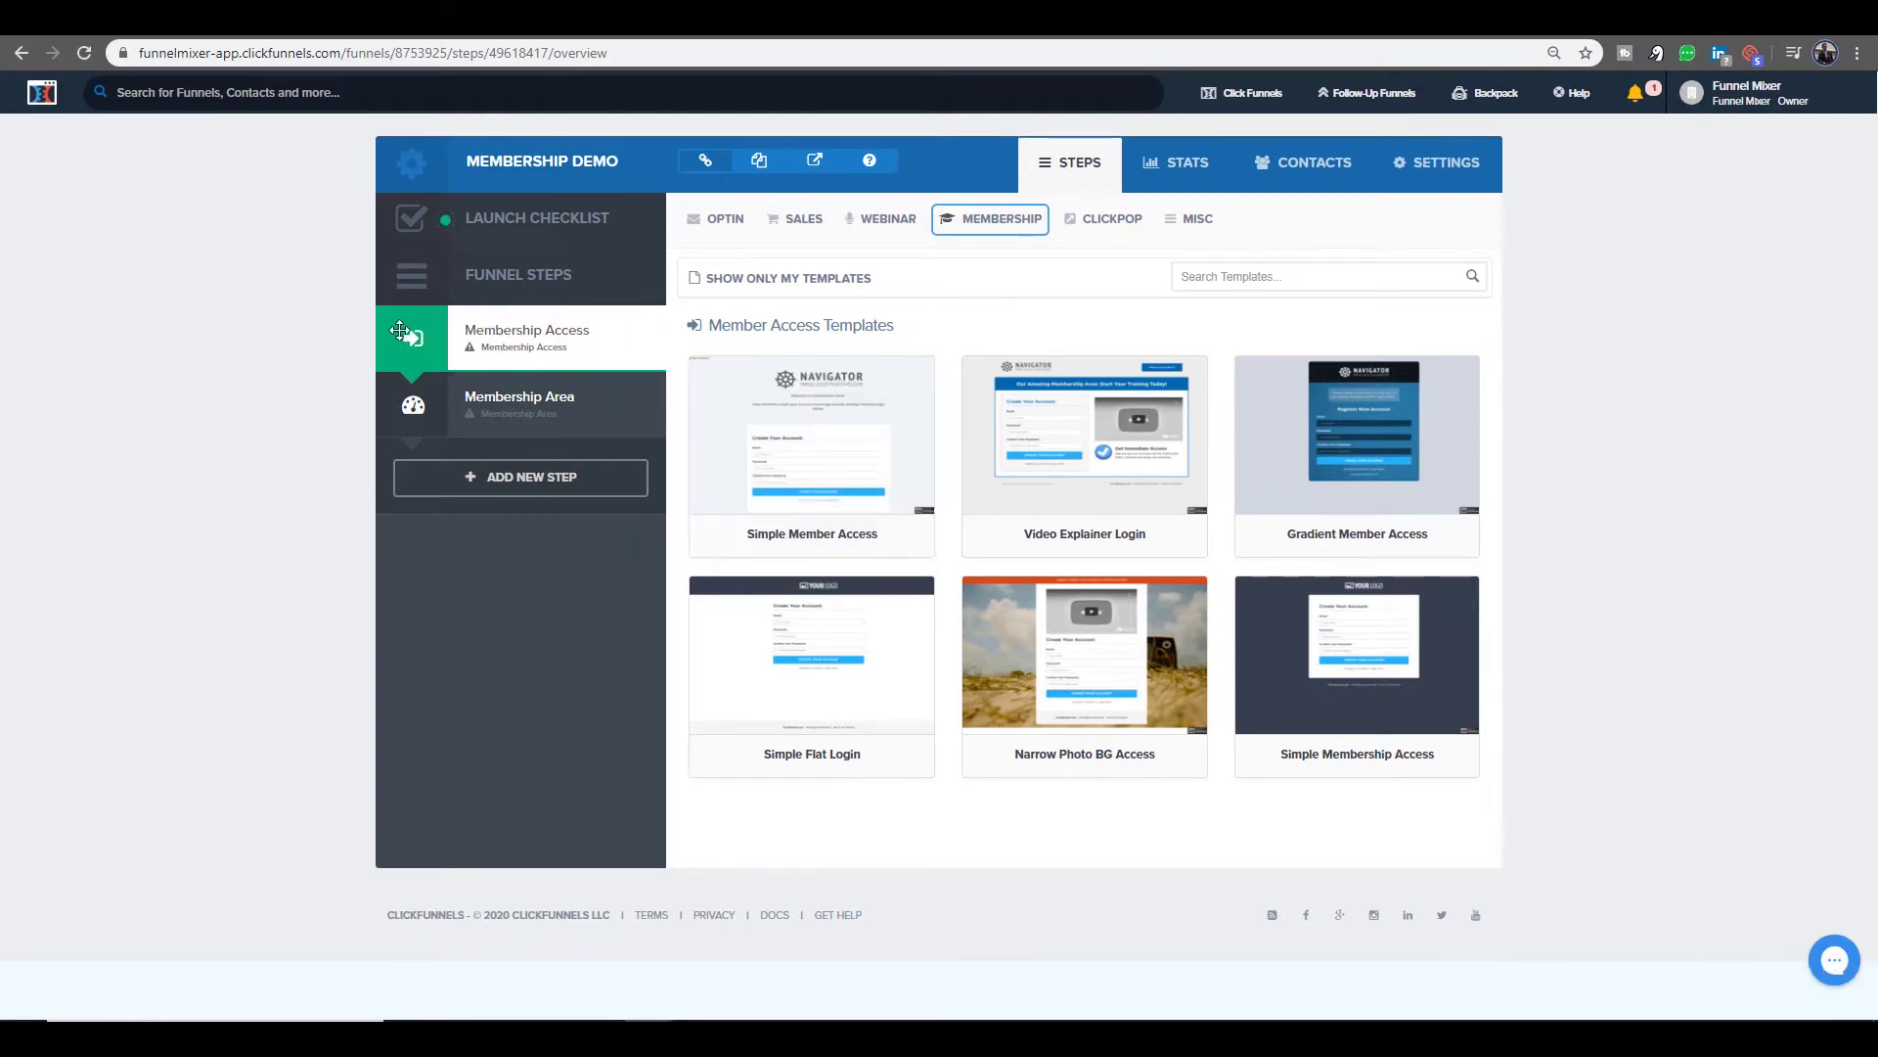
- Apply the Simple Member Access template to the Membership Access step and the Simple Membership template to the Membership Area step
click(547, 409)
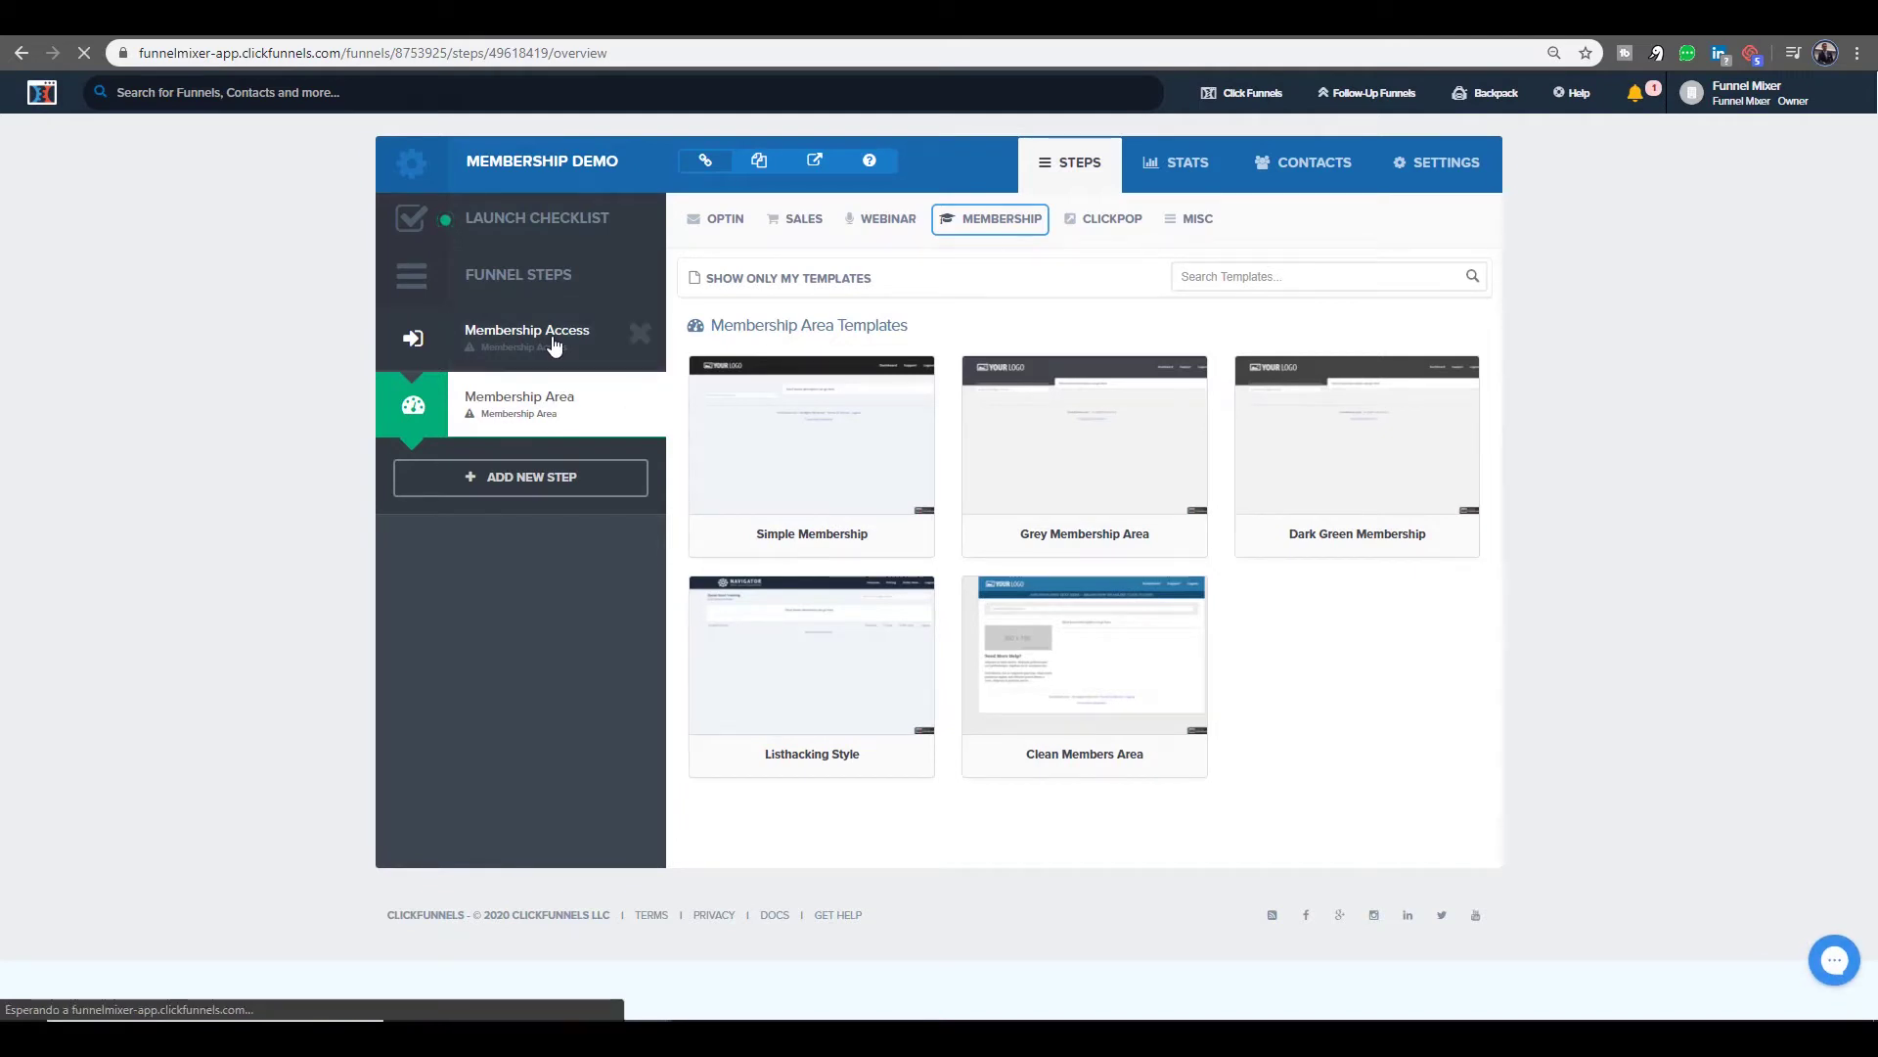
click(553, 344)
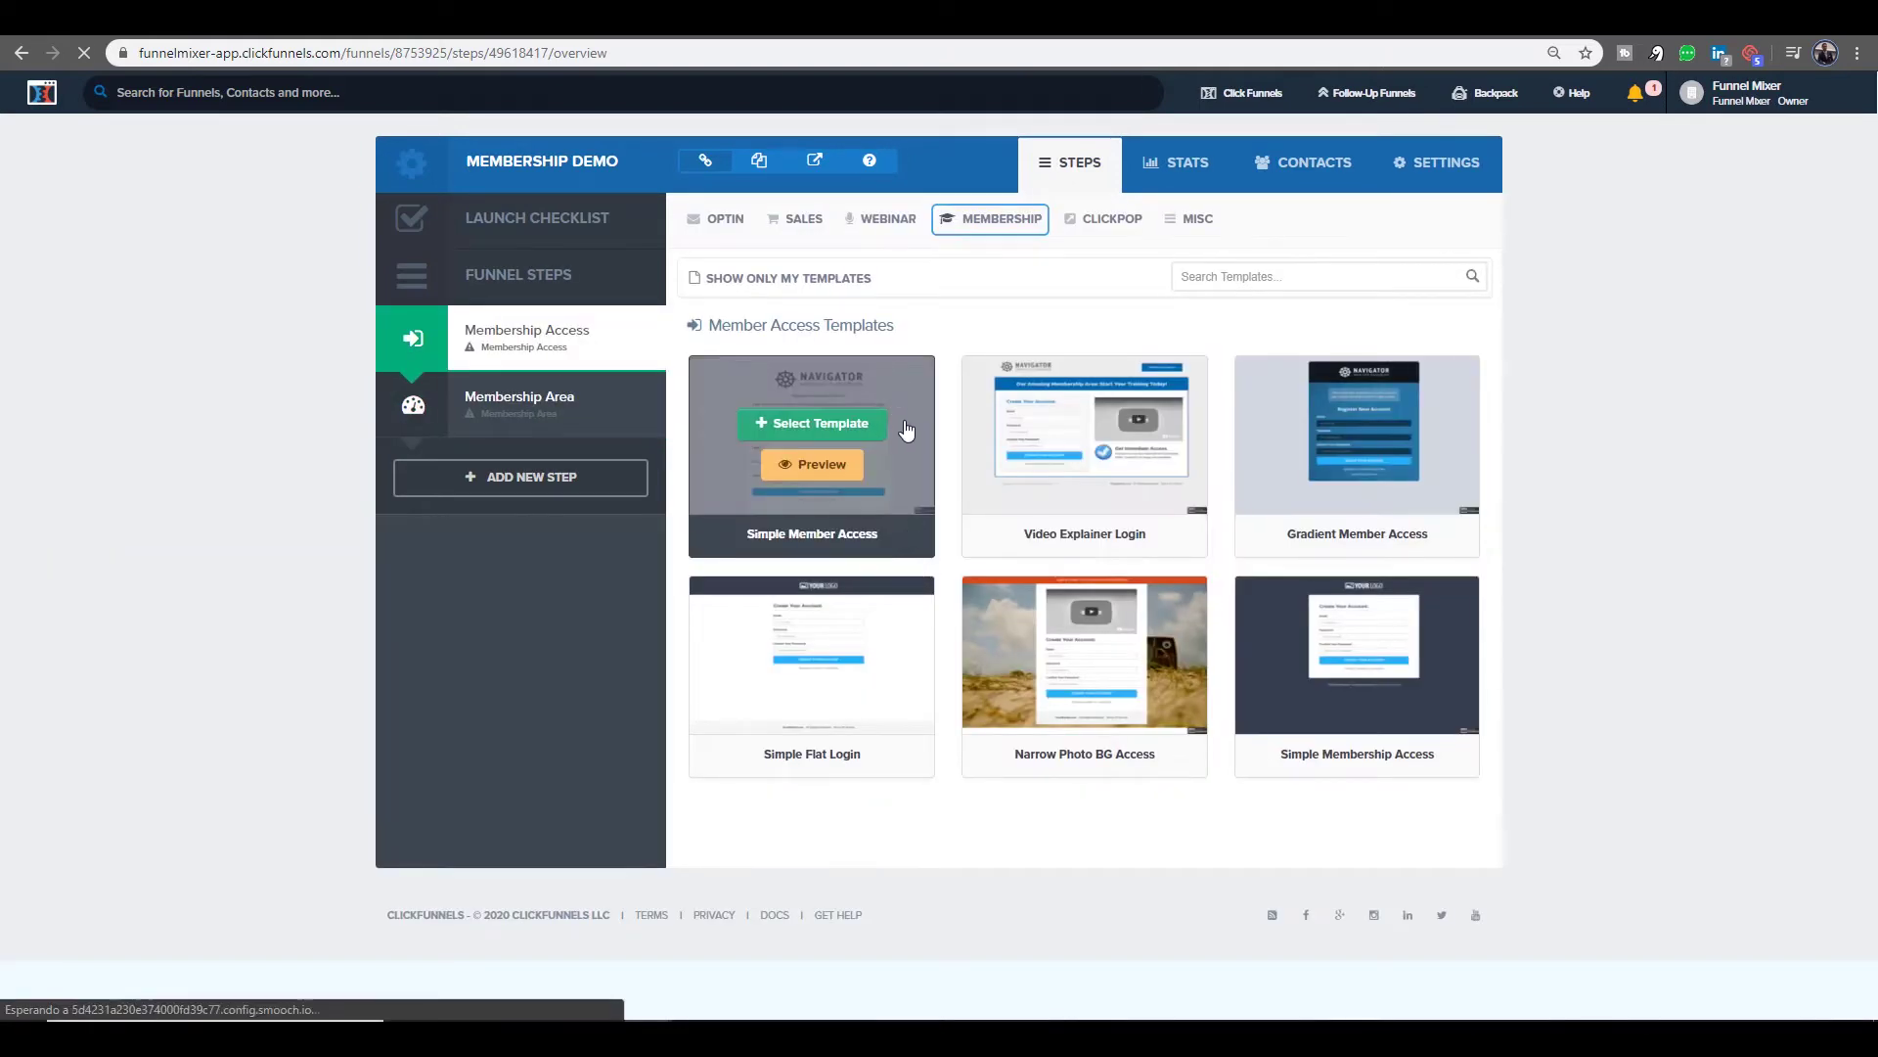
click(851, 428)
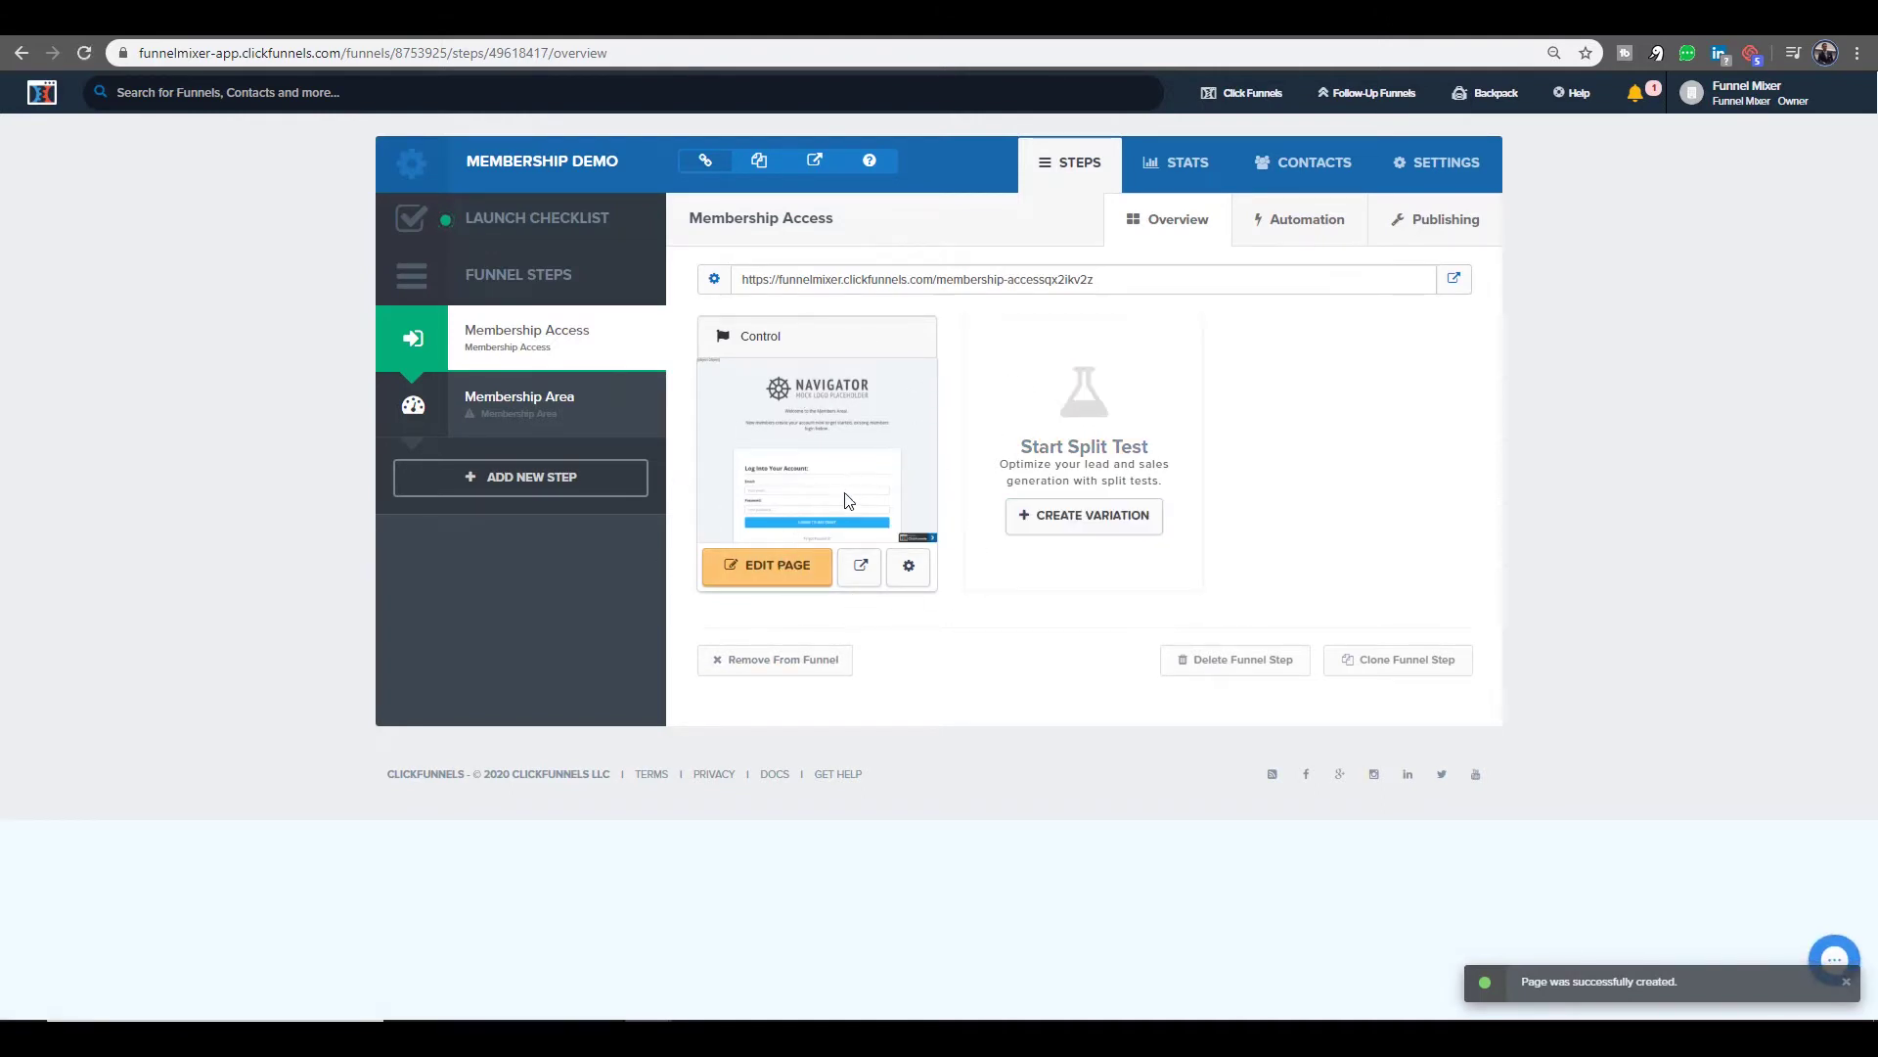
click(523, 417)
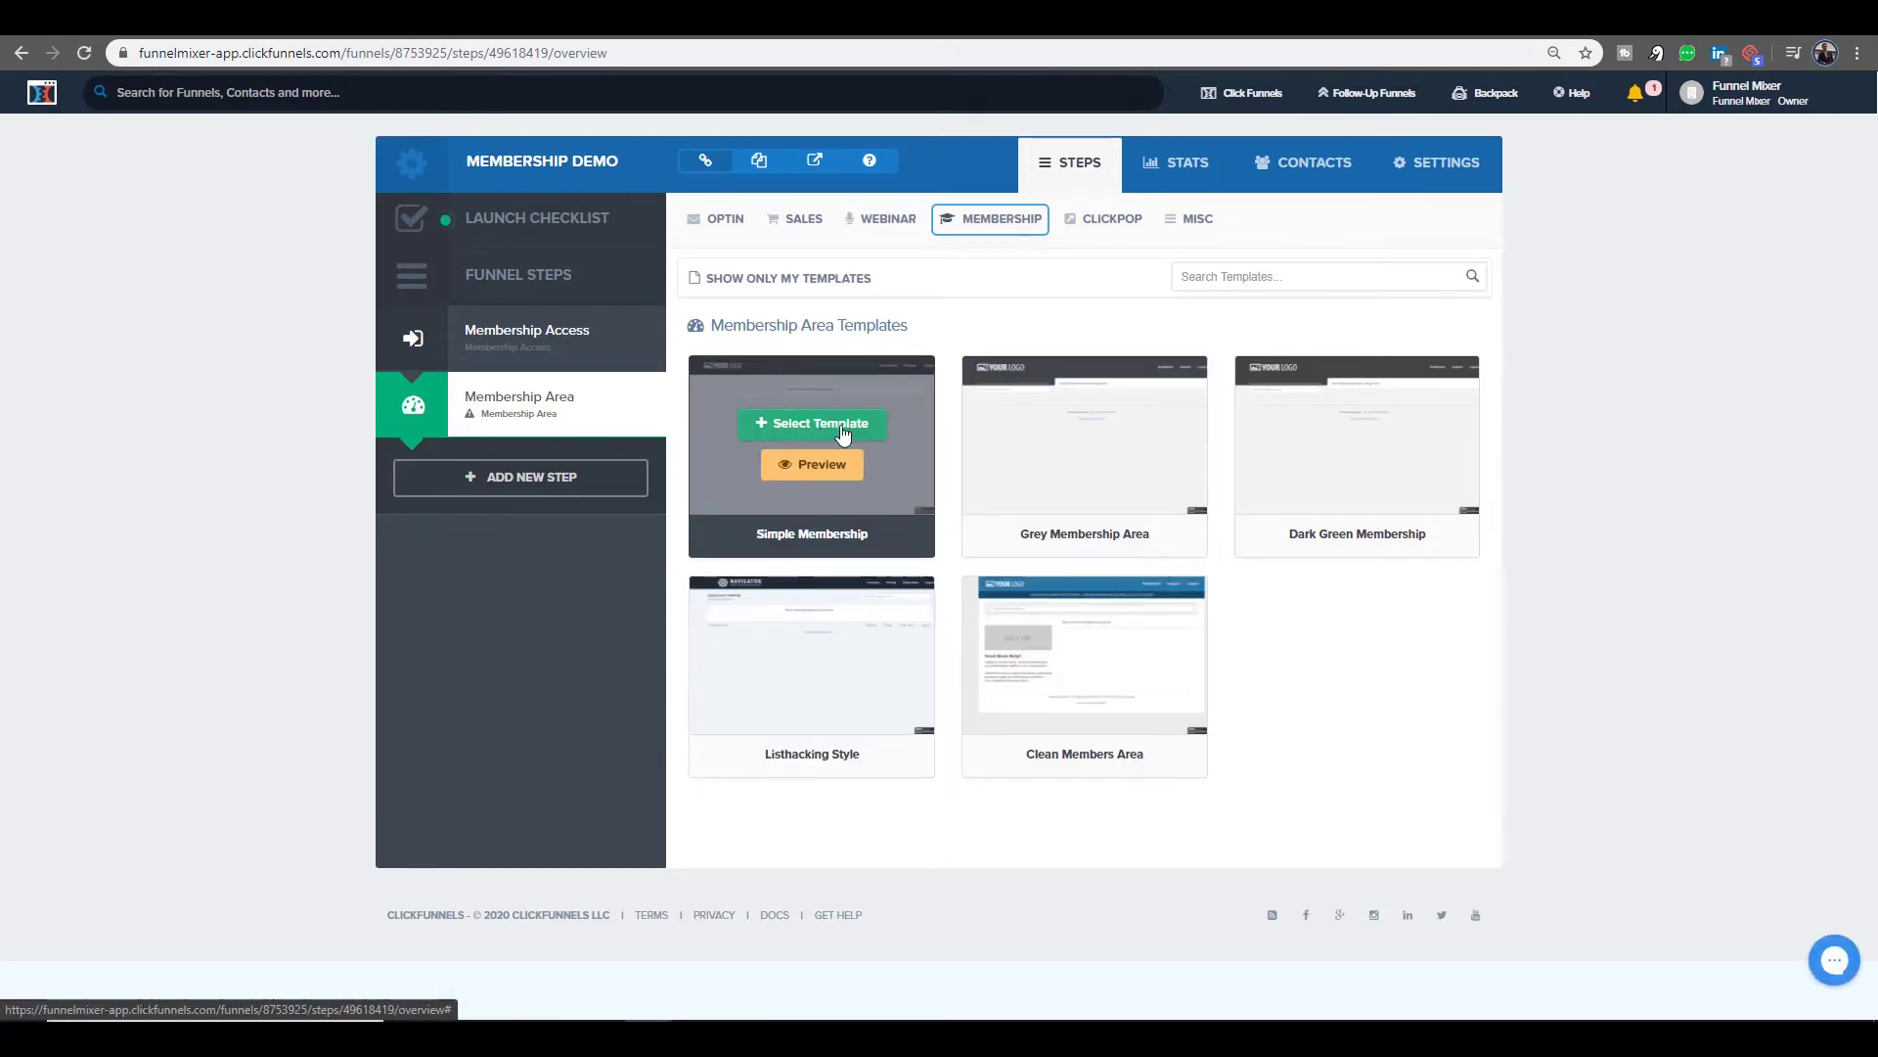
click(842, 433)
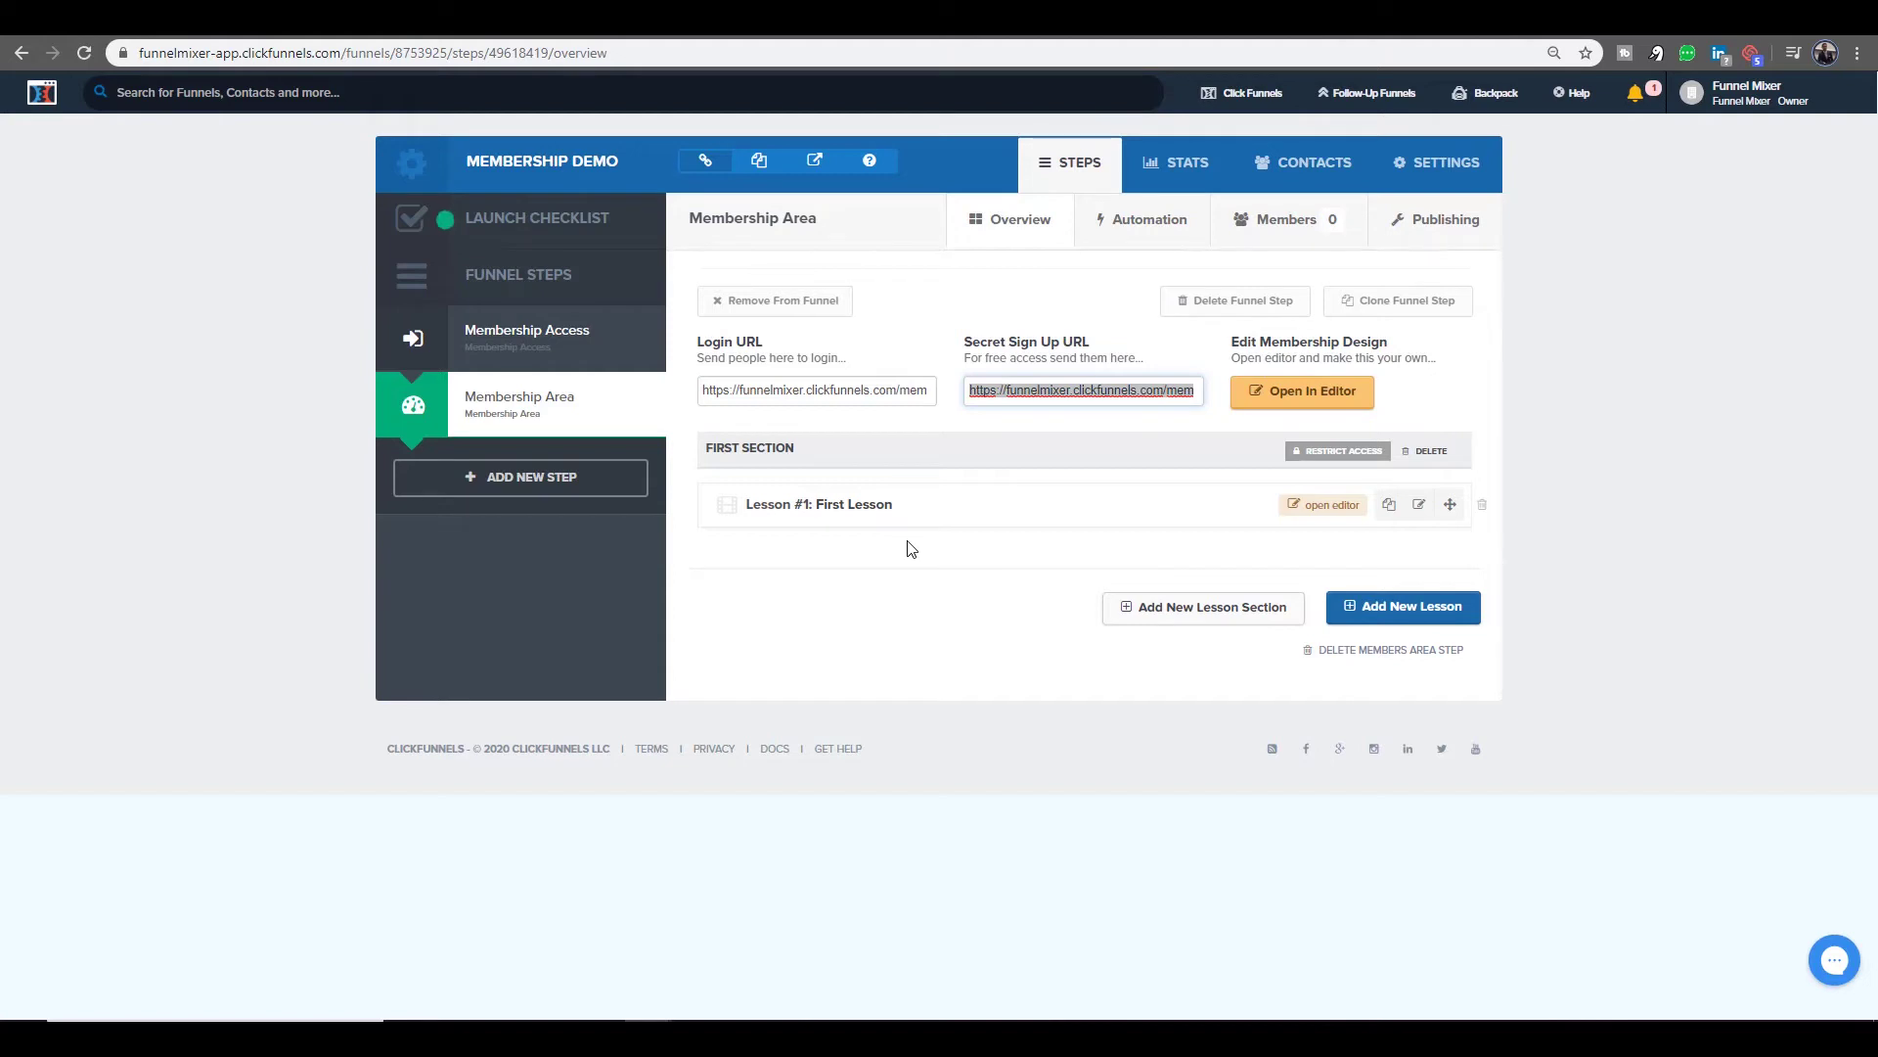
- Copy the Membership Area's login URL, preview it in a new browser tab, and return to the funnel
click(887, 383)
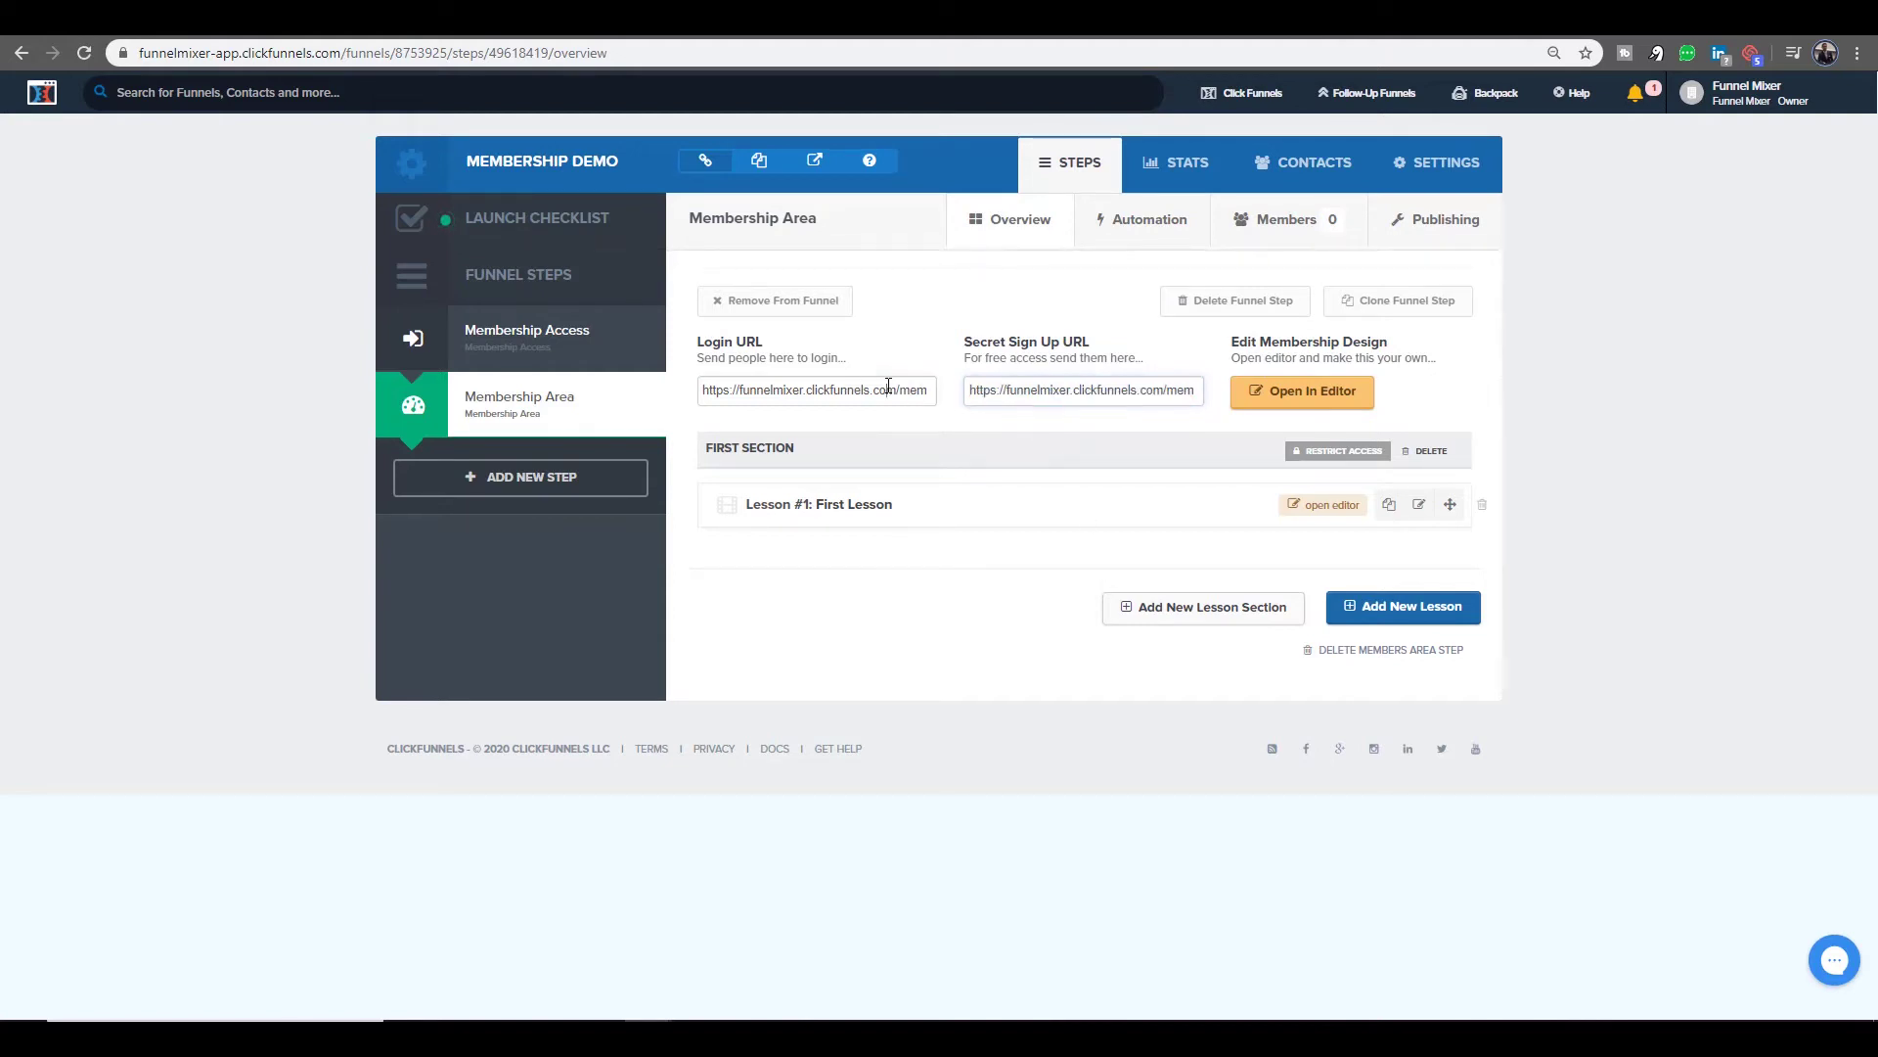
click(1093, 392)
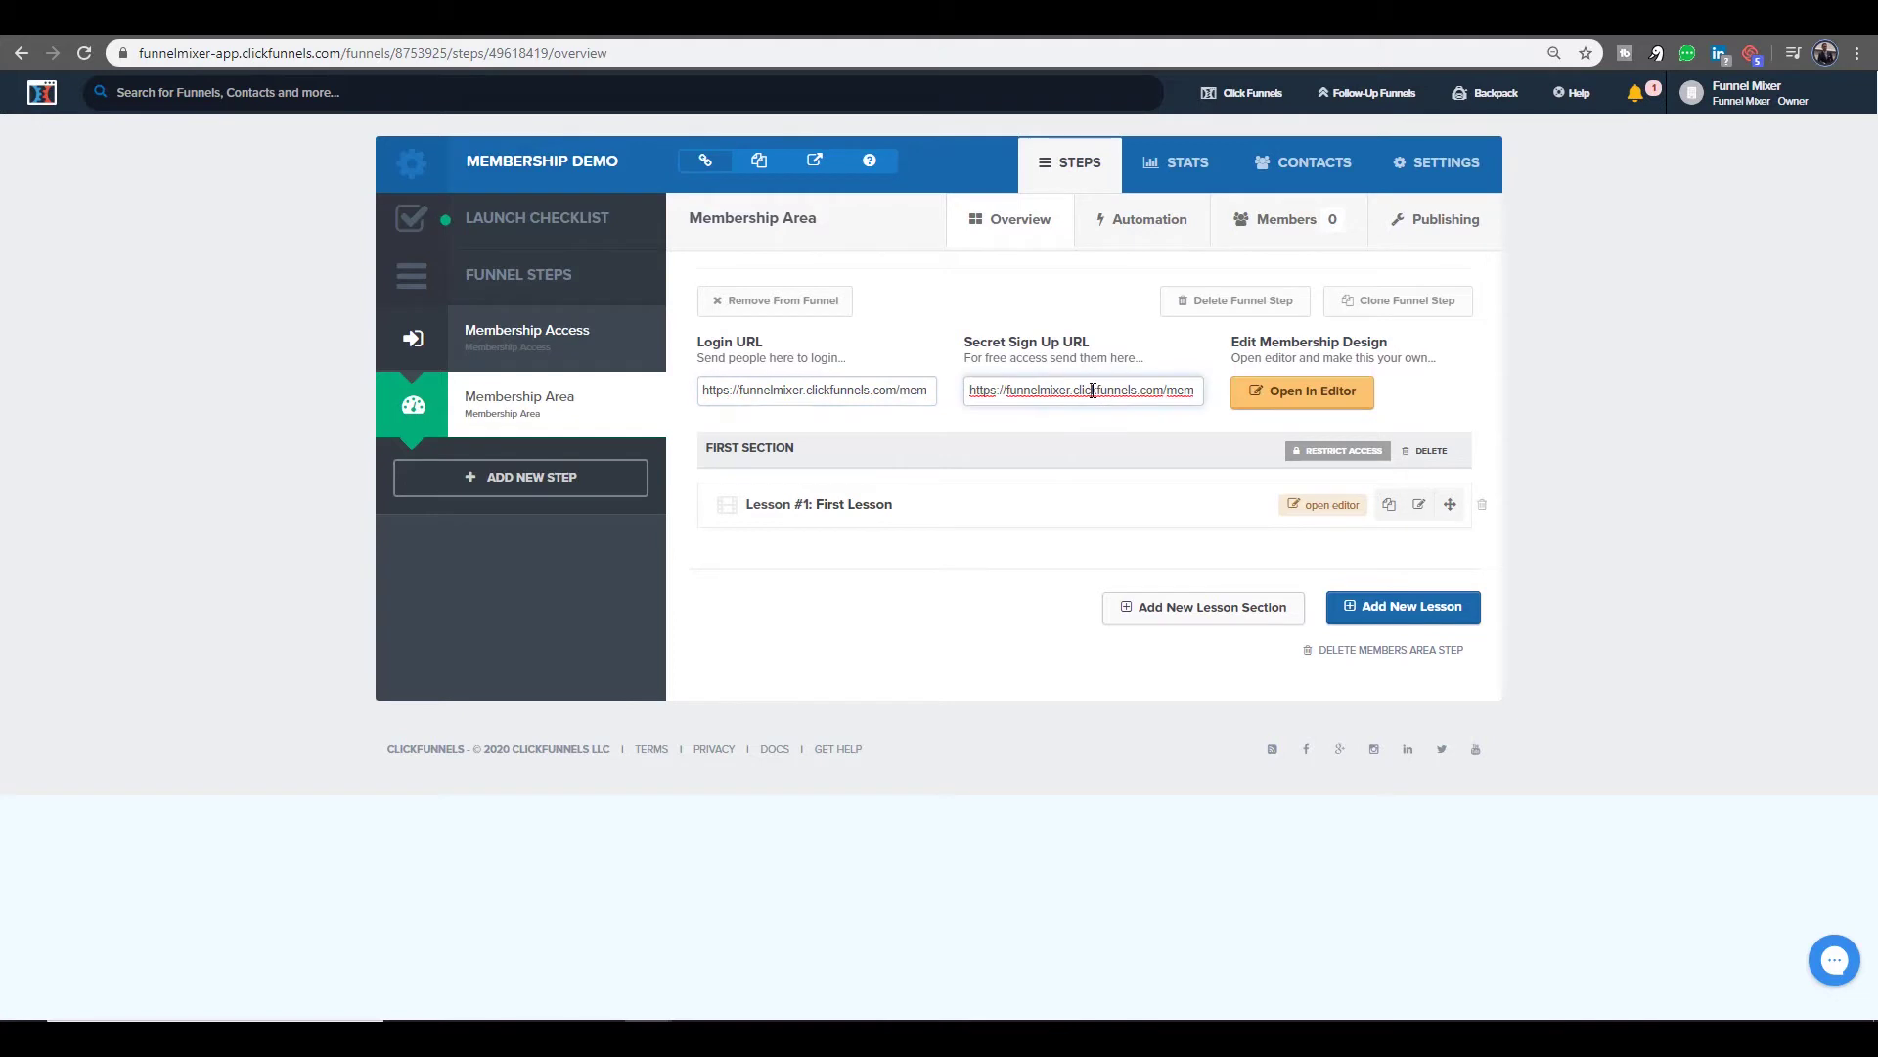
click(715, 391)
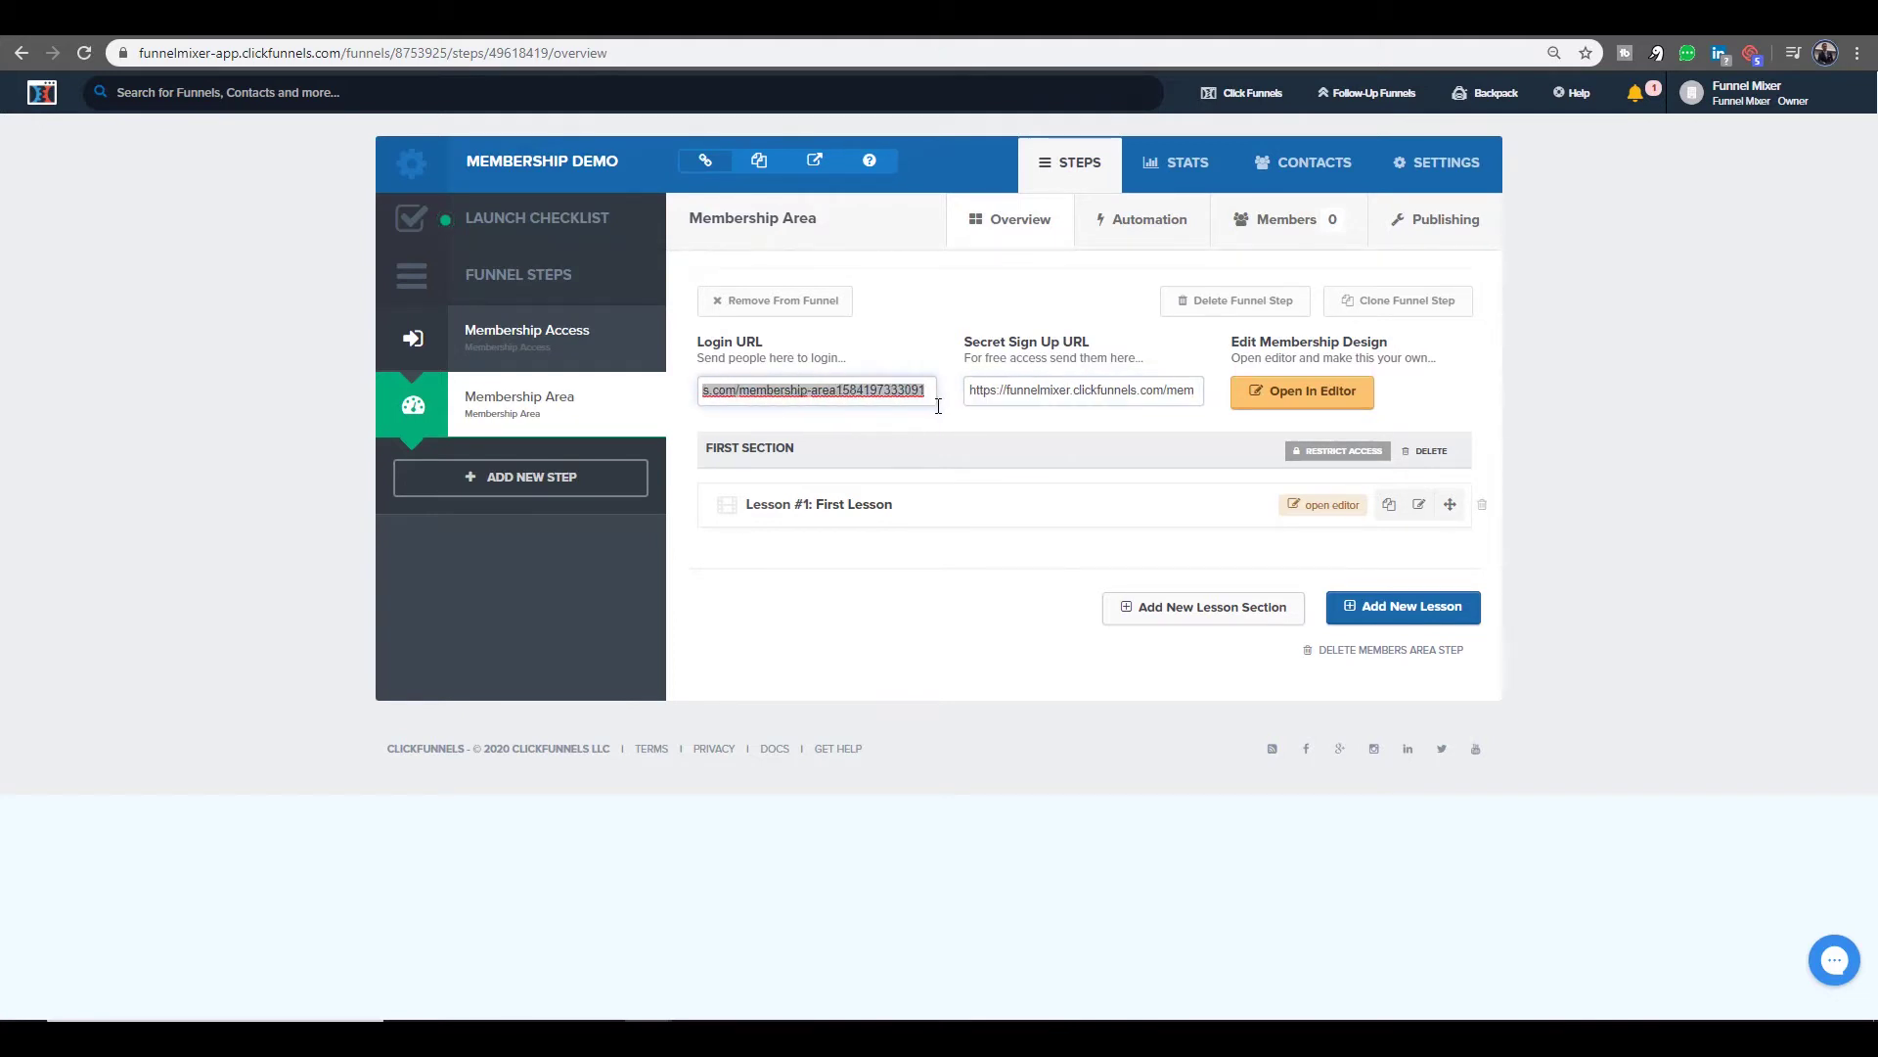
click(882, 392)
drag(928, 393, 673, 401)
key(ctrl+c)
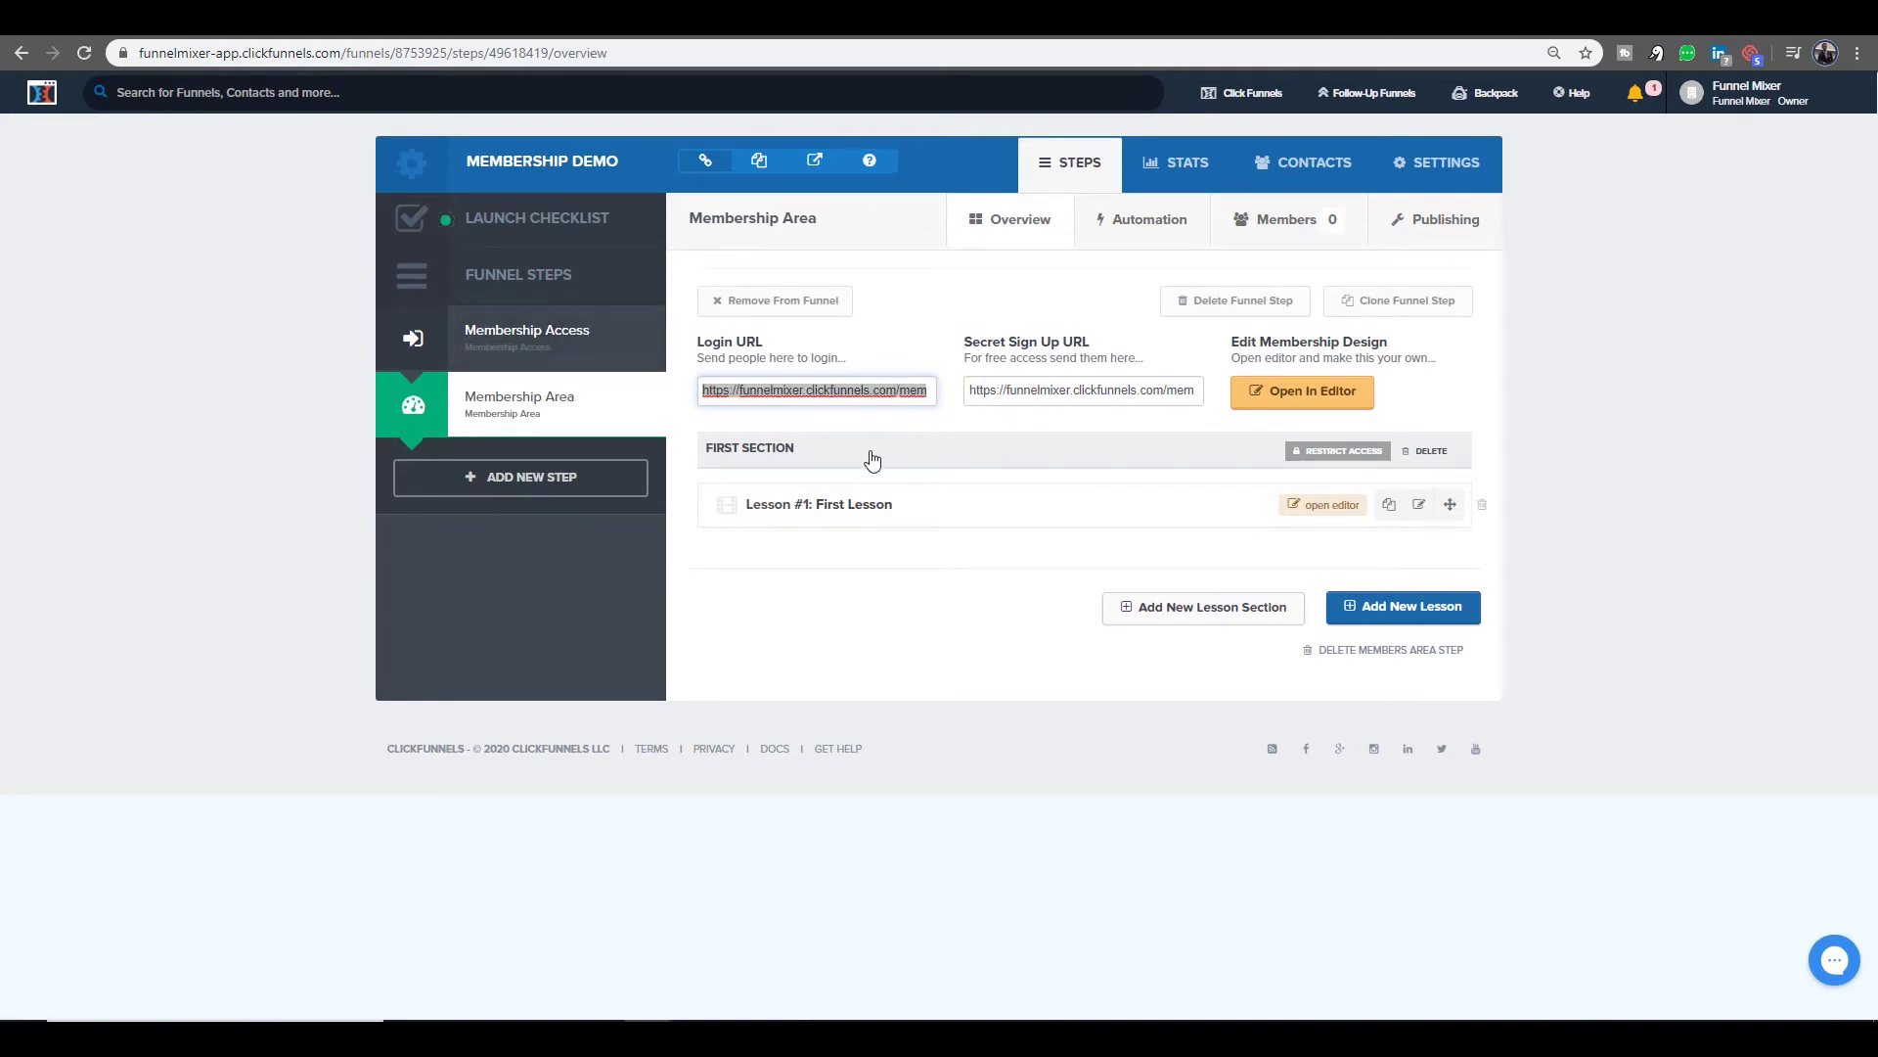
click(399, 35)
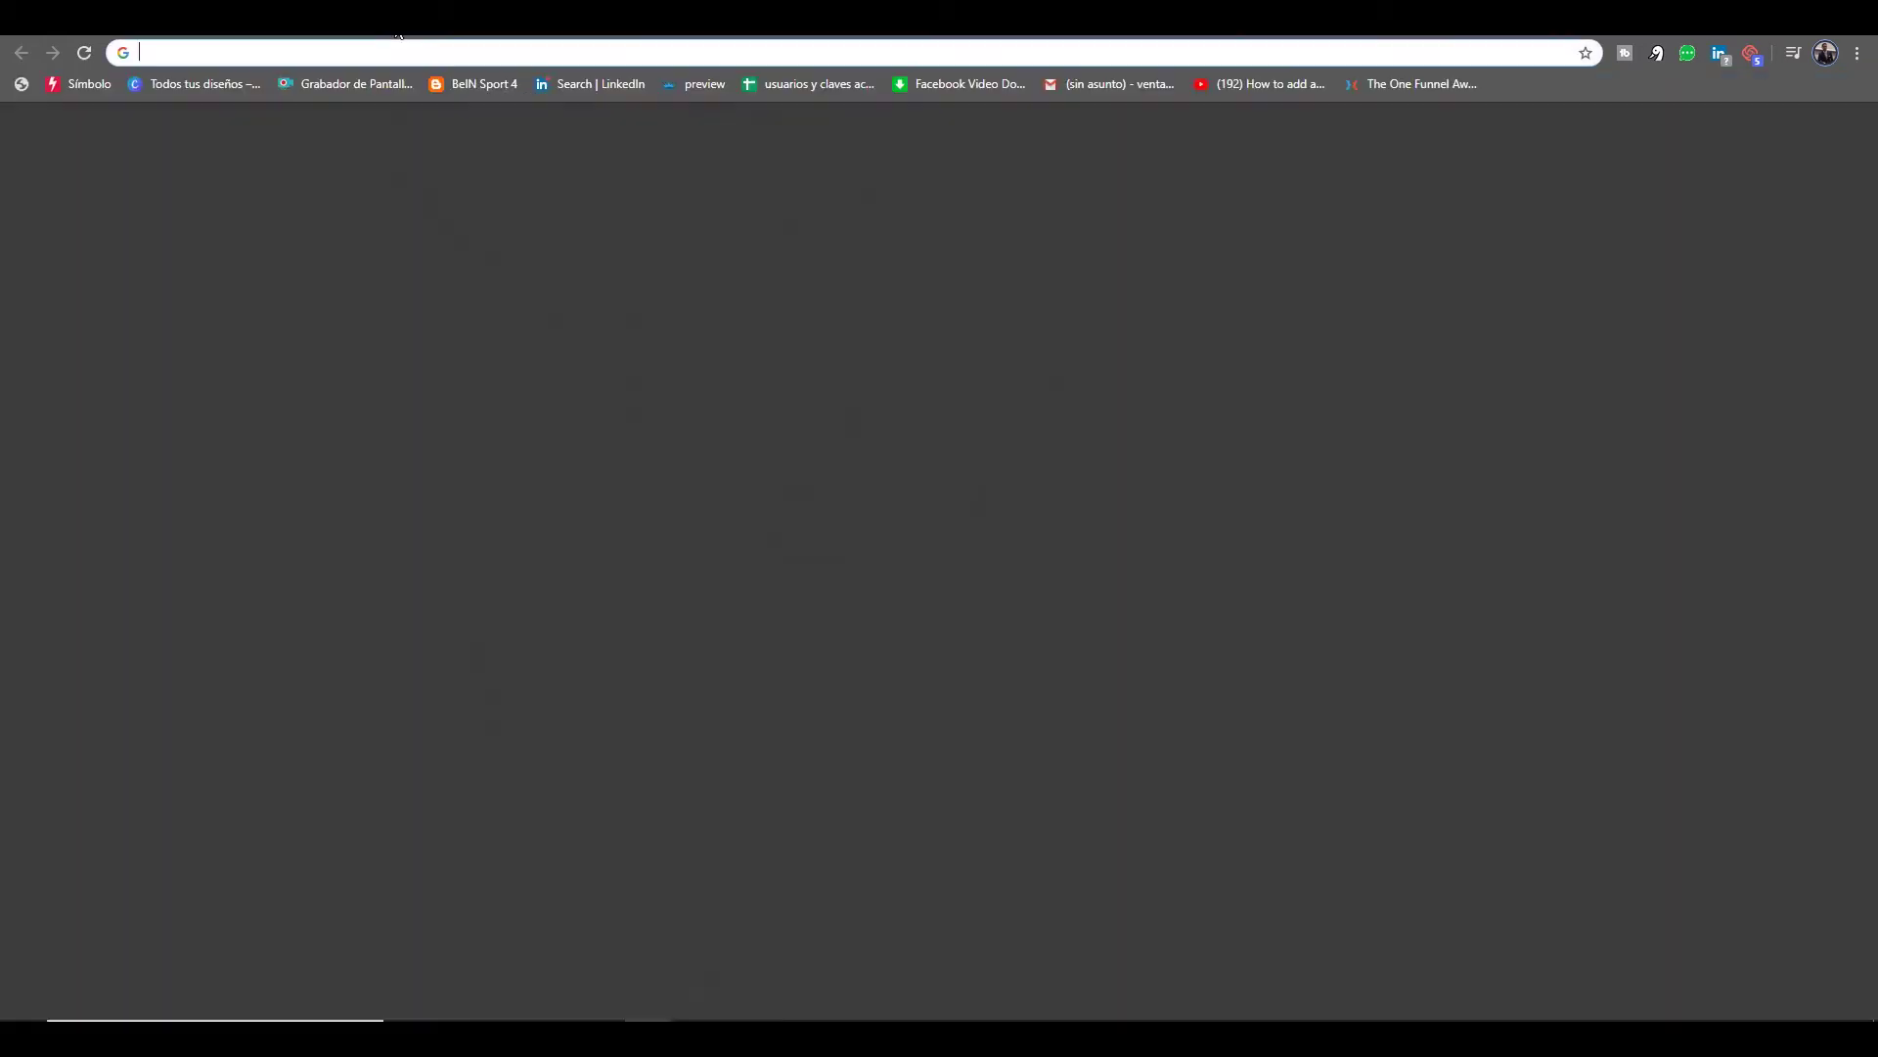
key(ctrl+v)
key(Return)
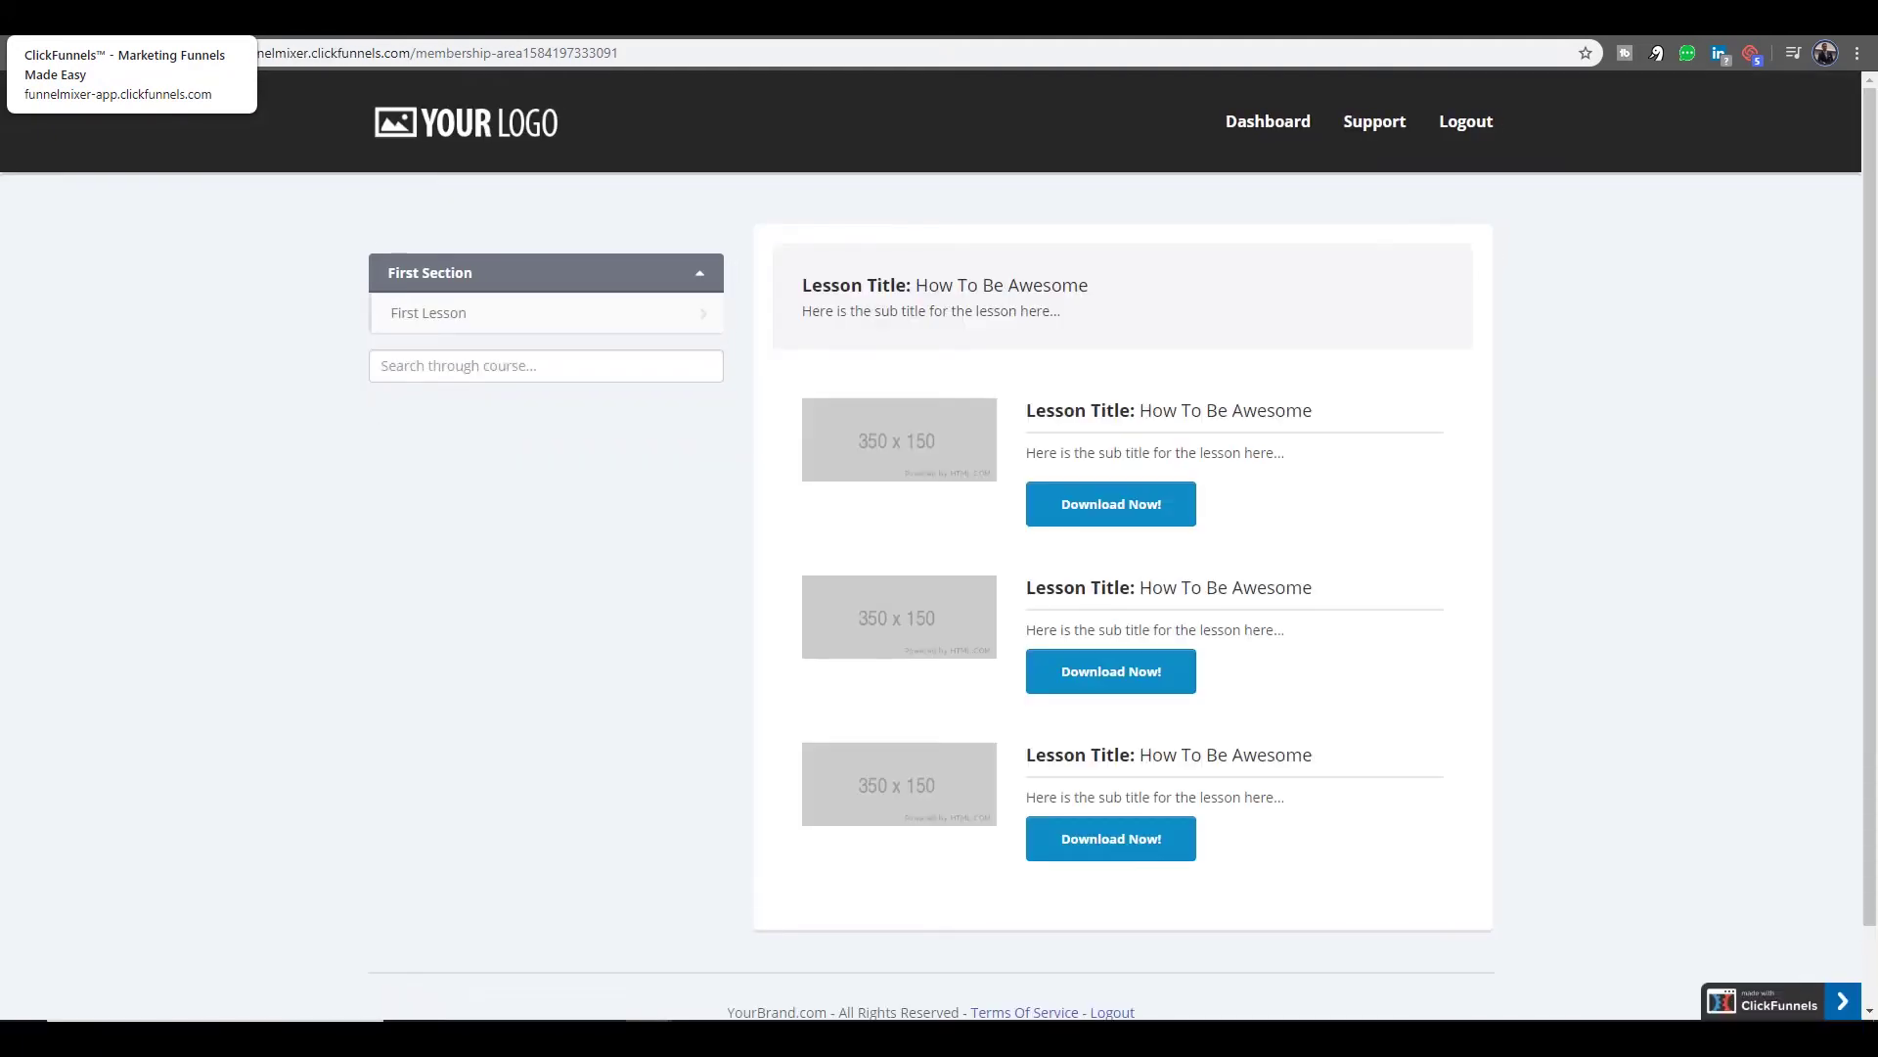
click(127, 20)
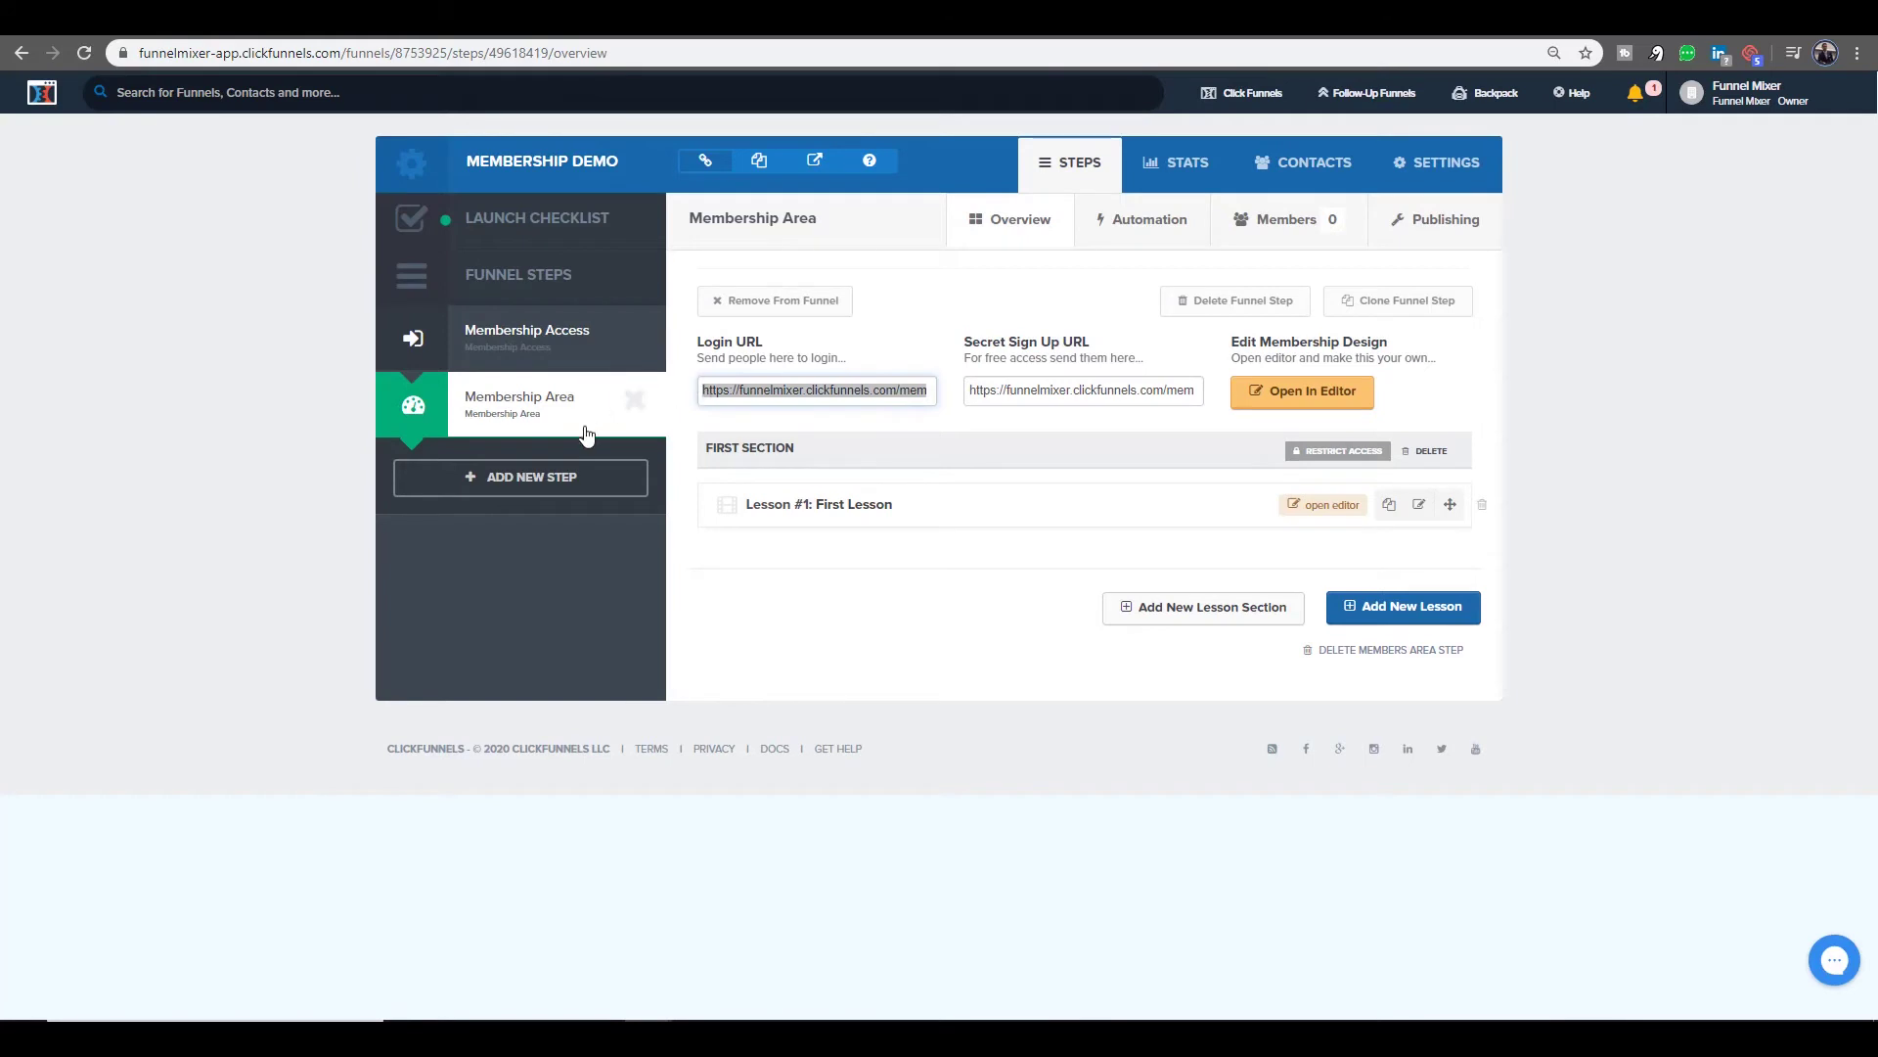
- Examine the full secret sign-up URL of the Membership Area
click(829, 391)
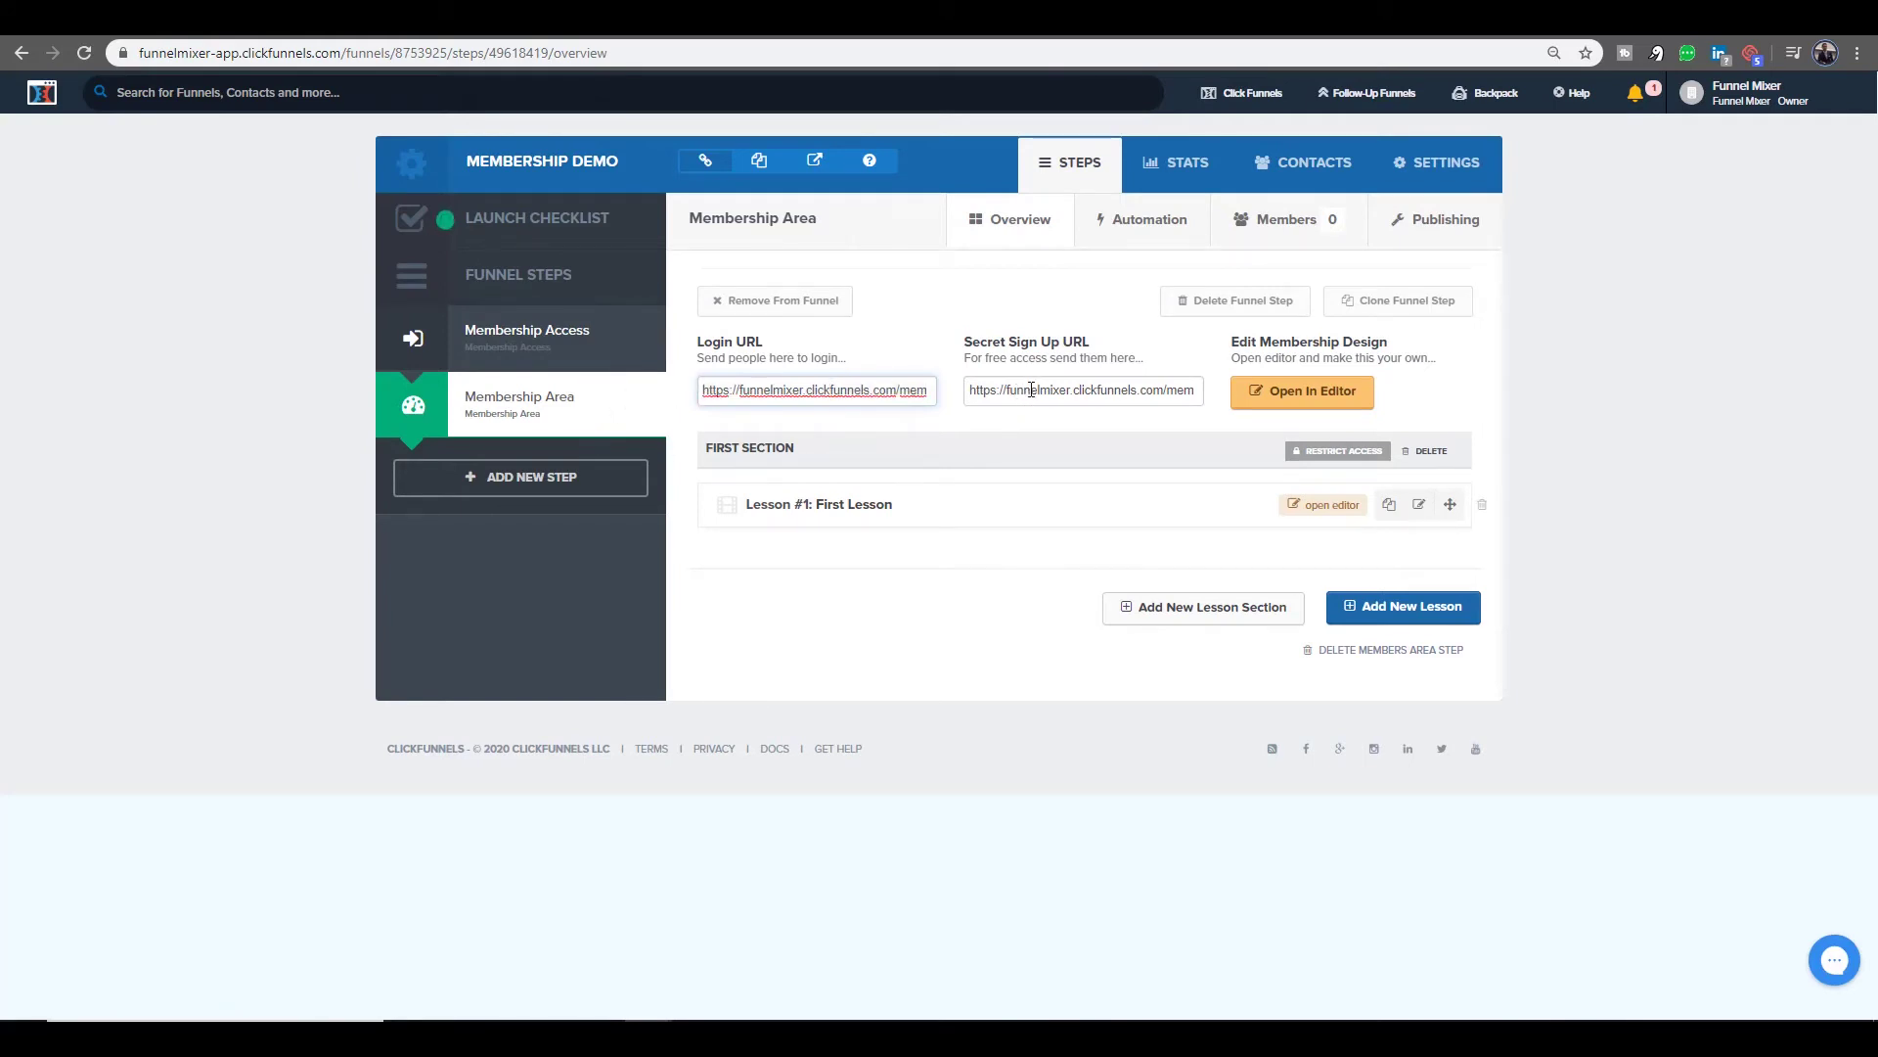
click(970, 390)
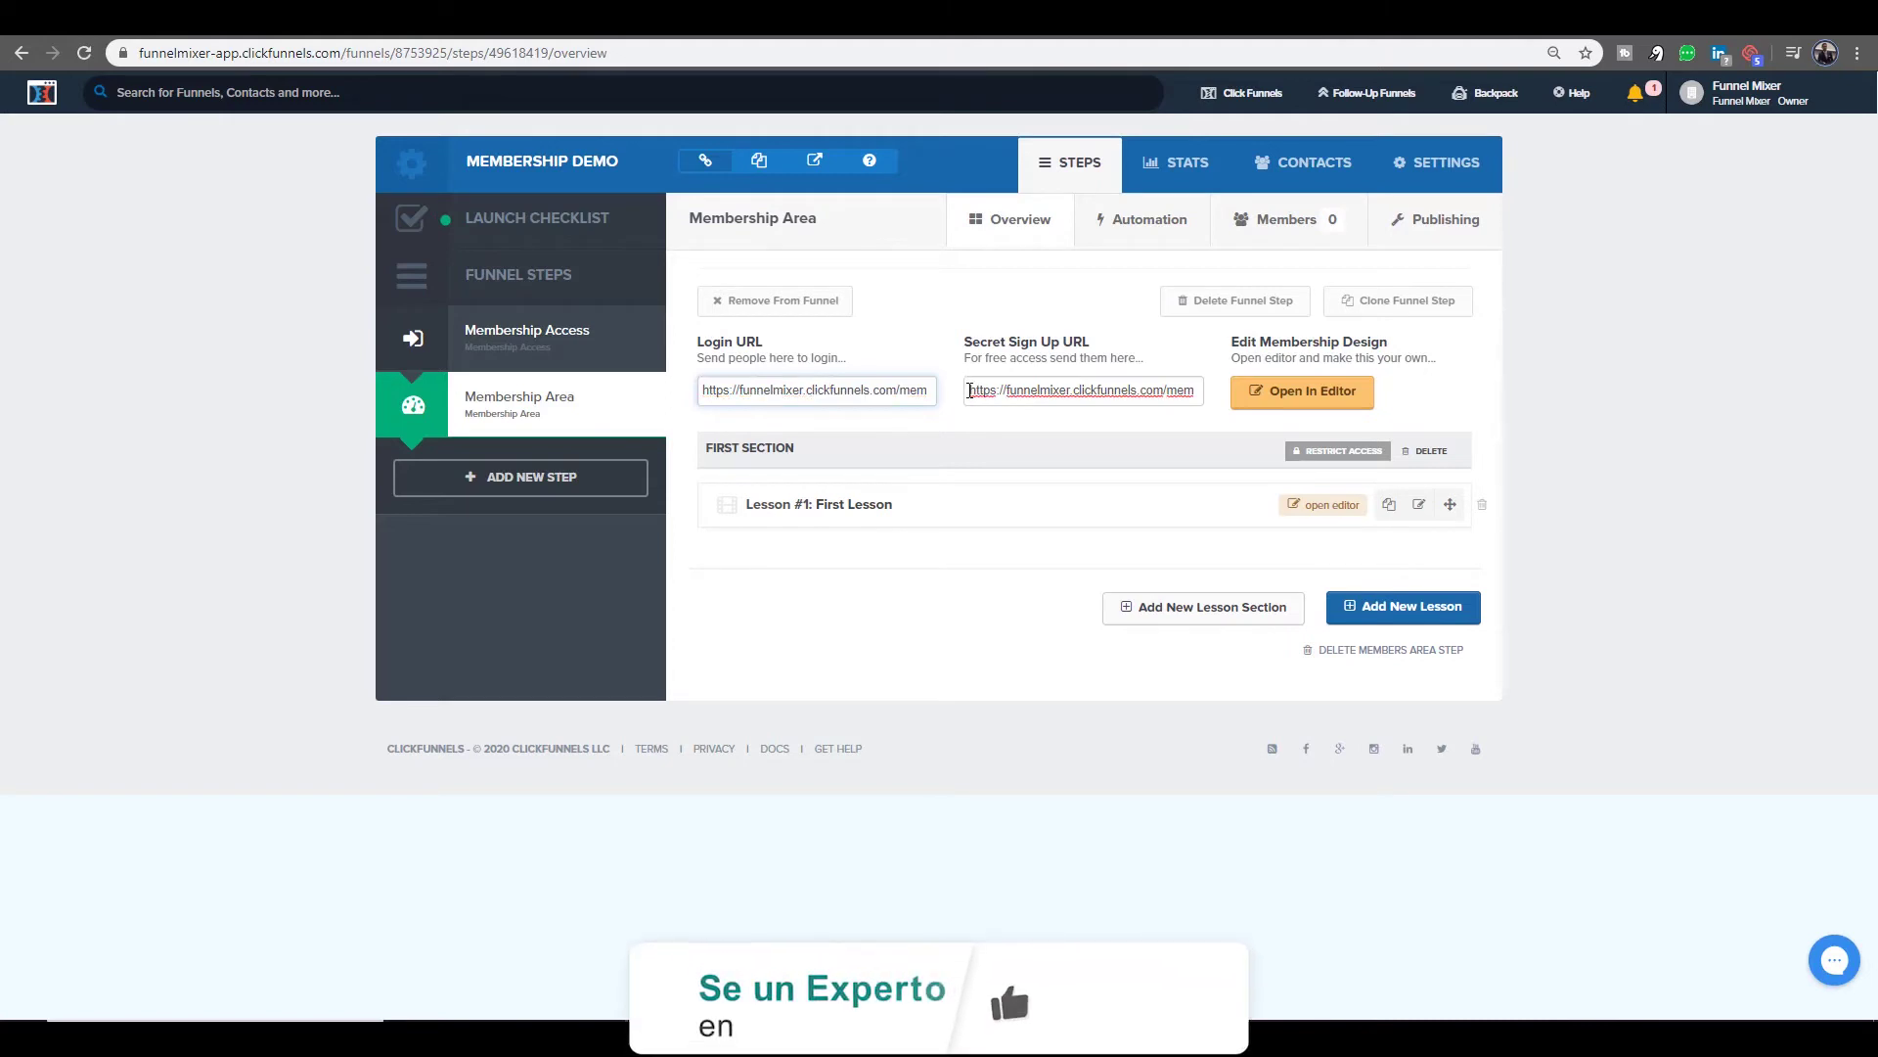
drag(970, 390, 1230, 419)
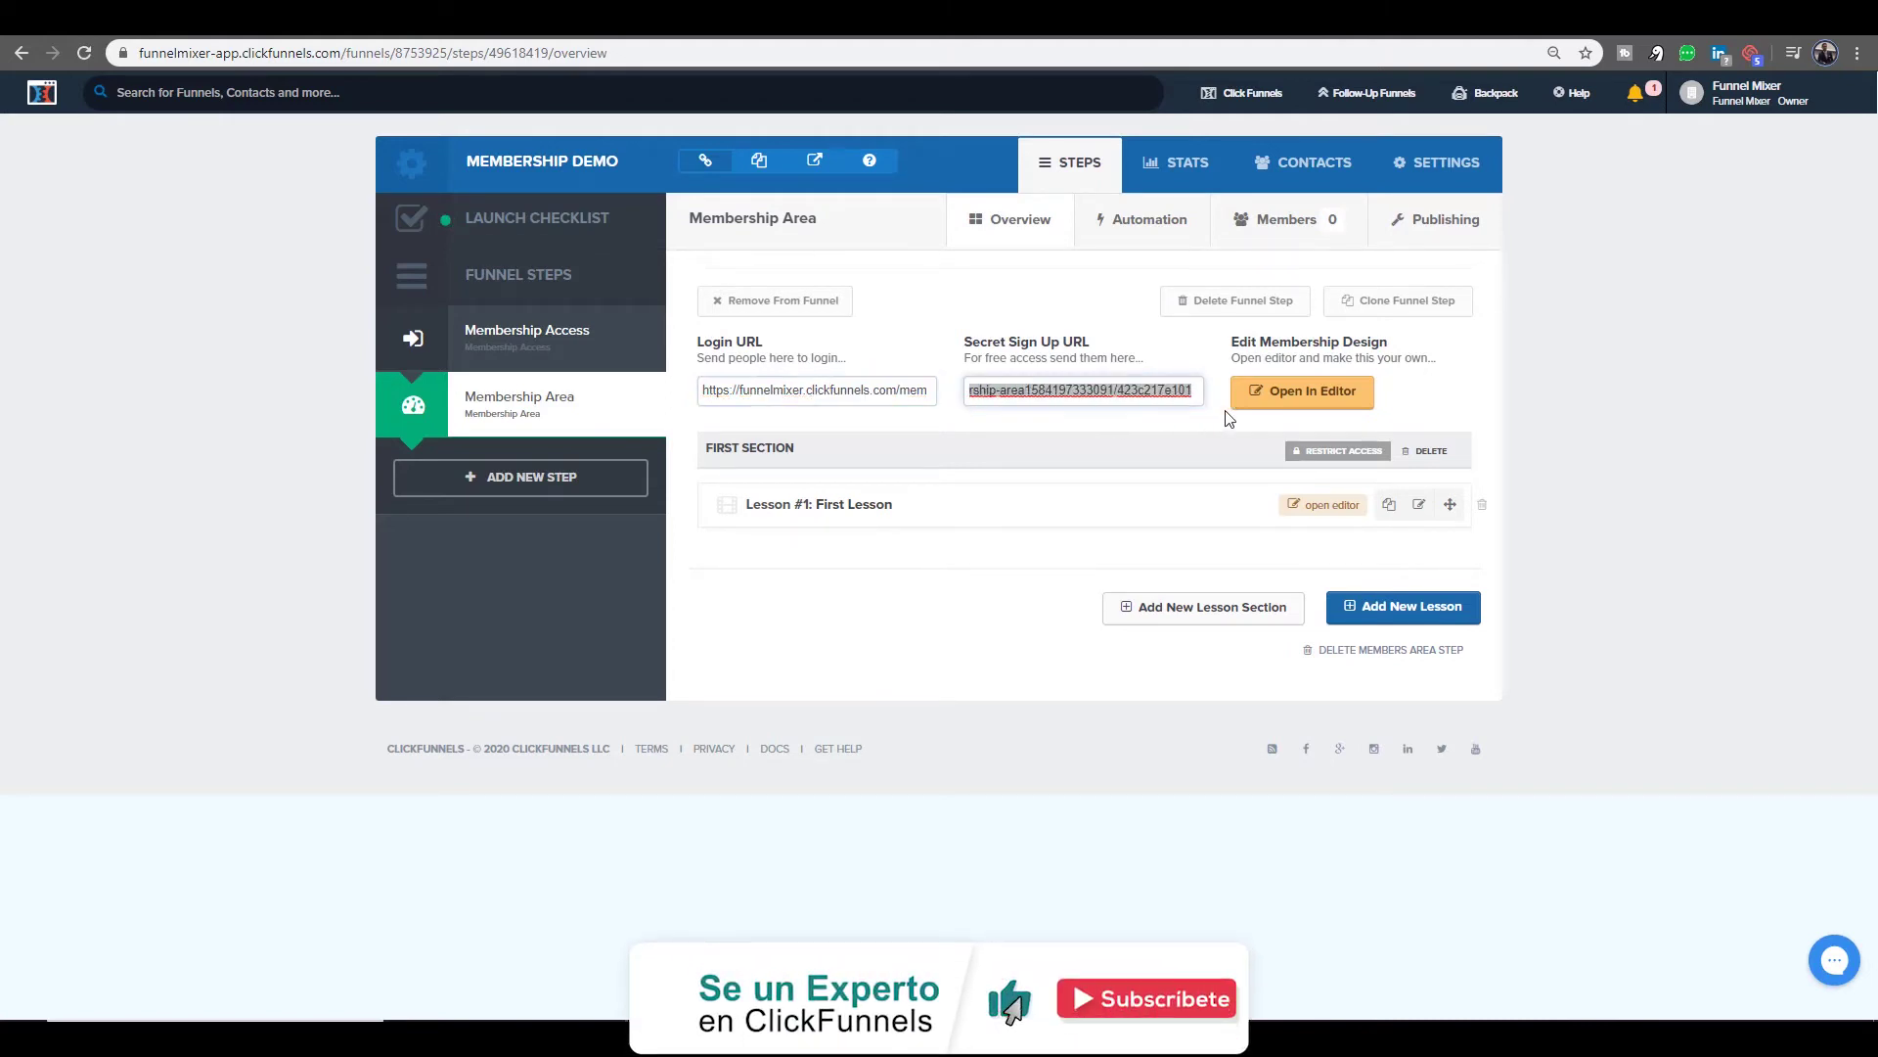
click(1110, 390)
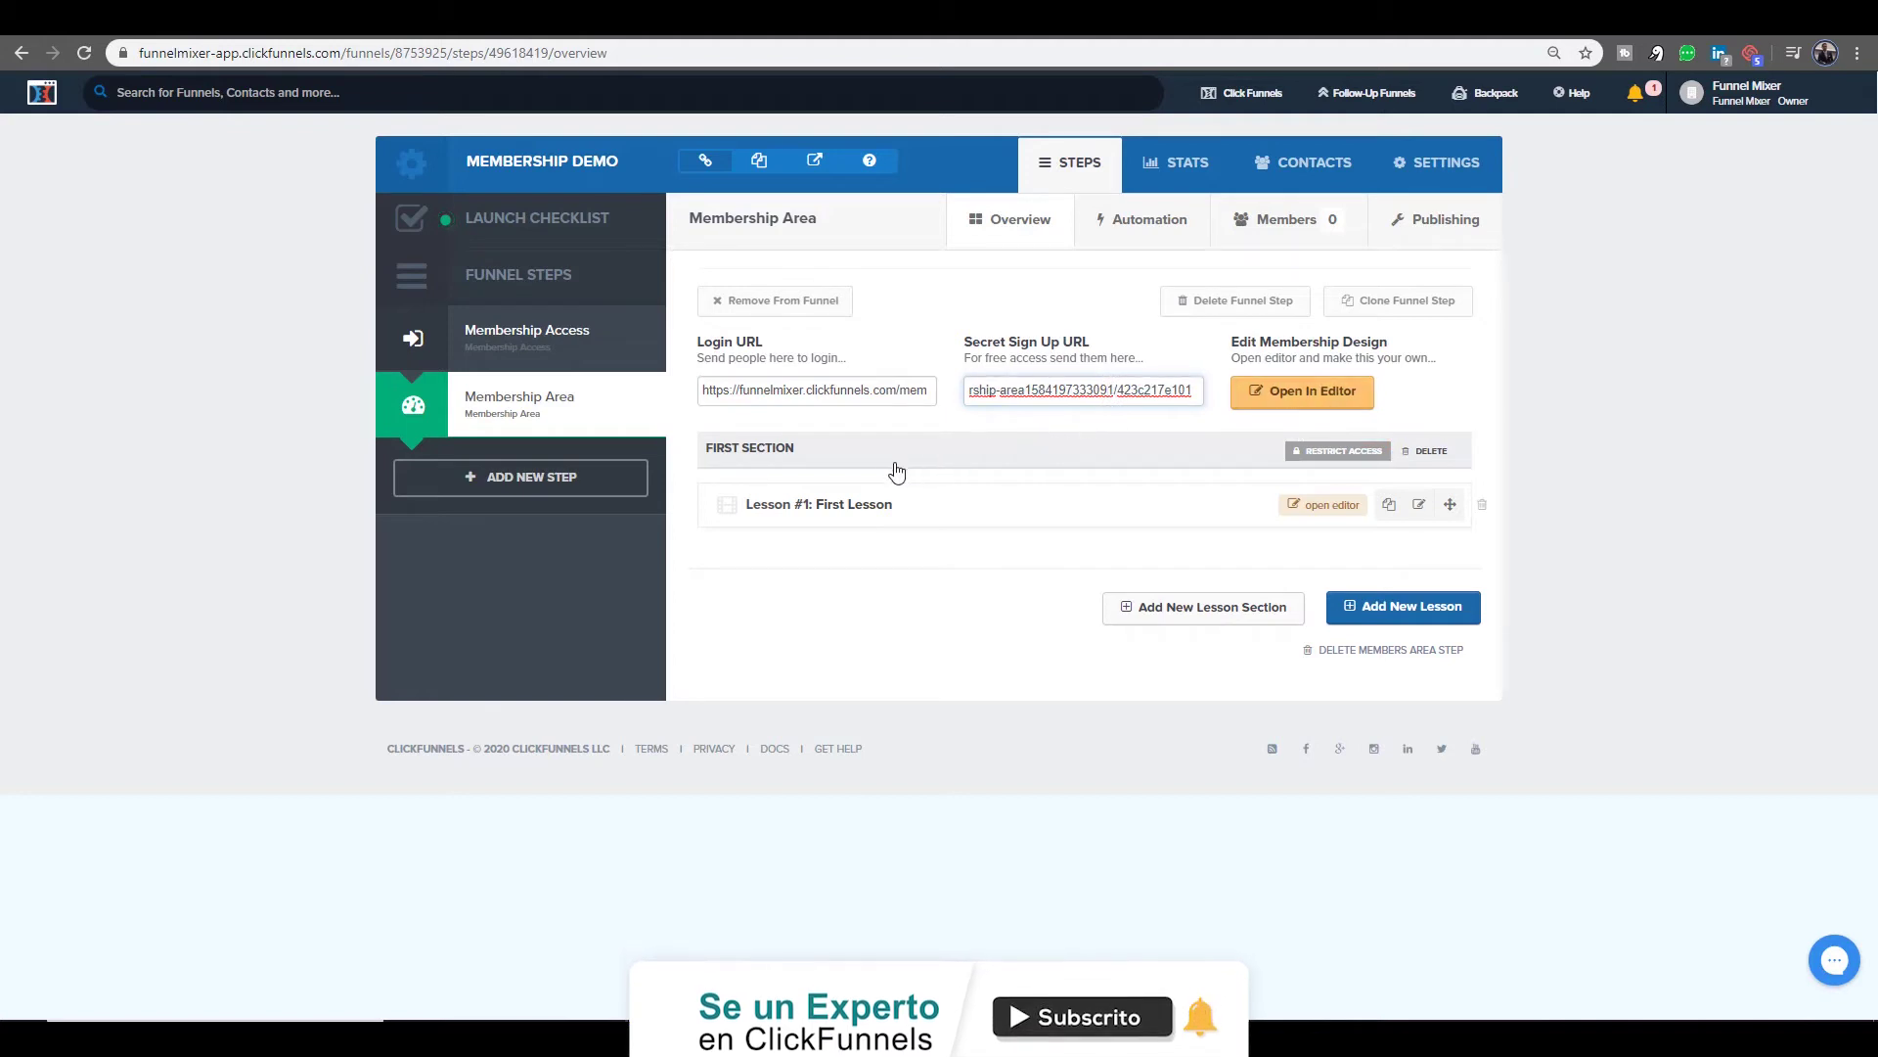
- Open the Membership Area design in the page editor in a separate browser tab, and return to the overview
right_click(1311, 400)
click(1350, 416)
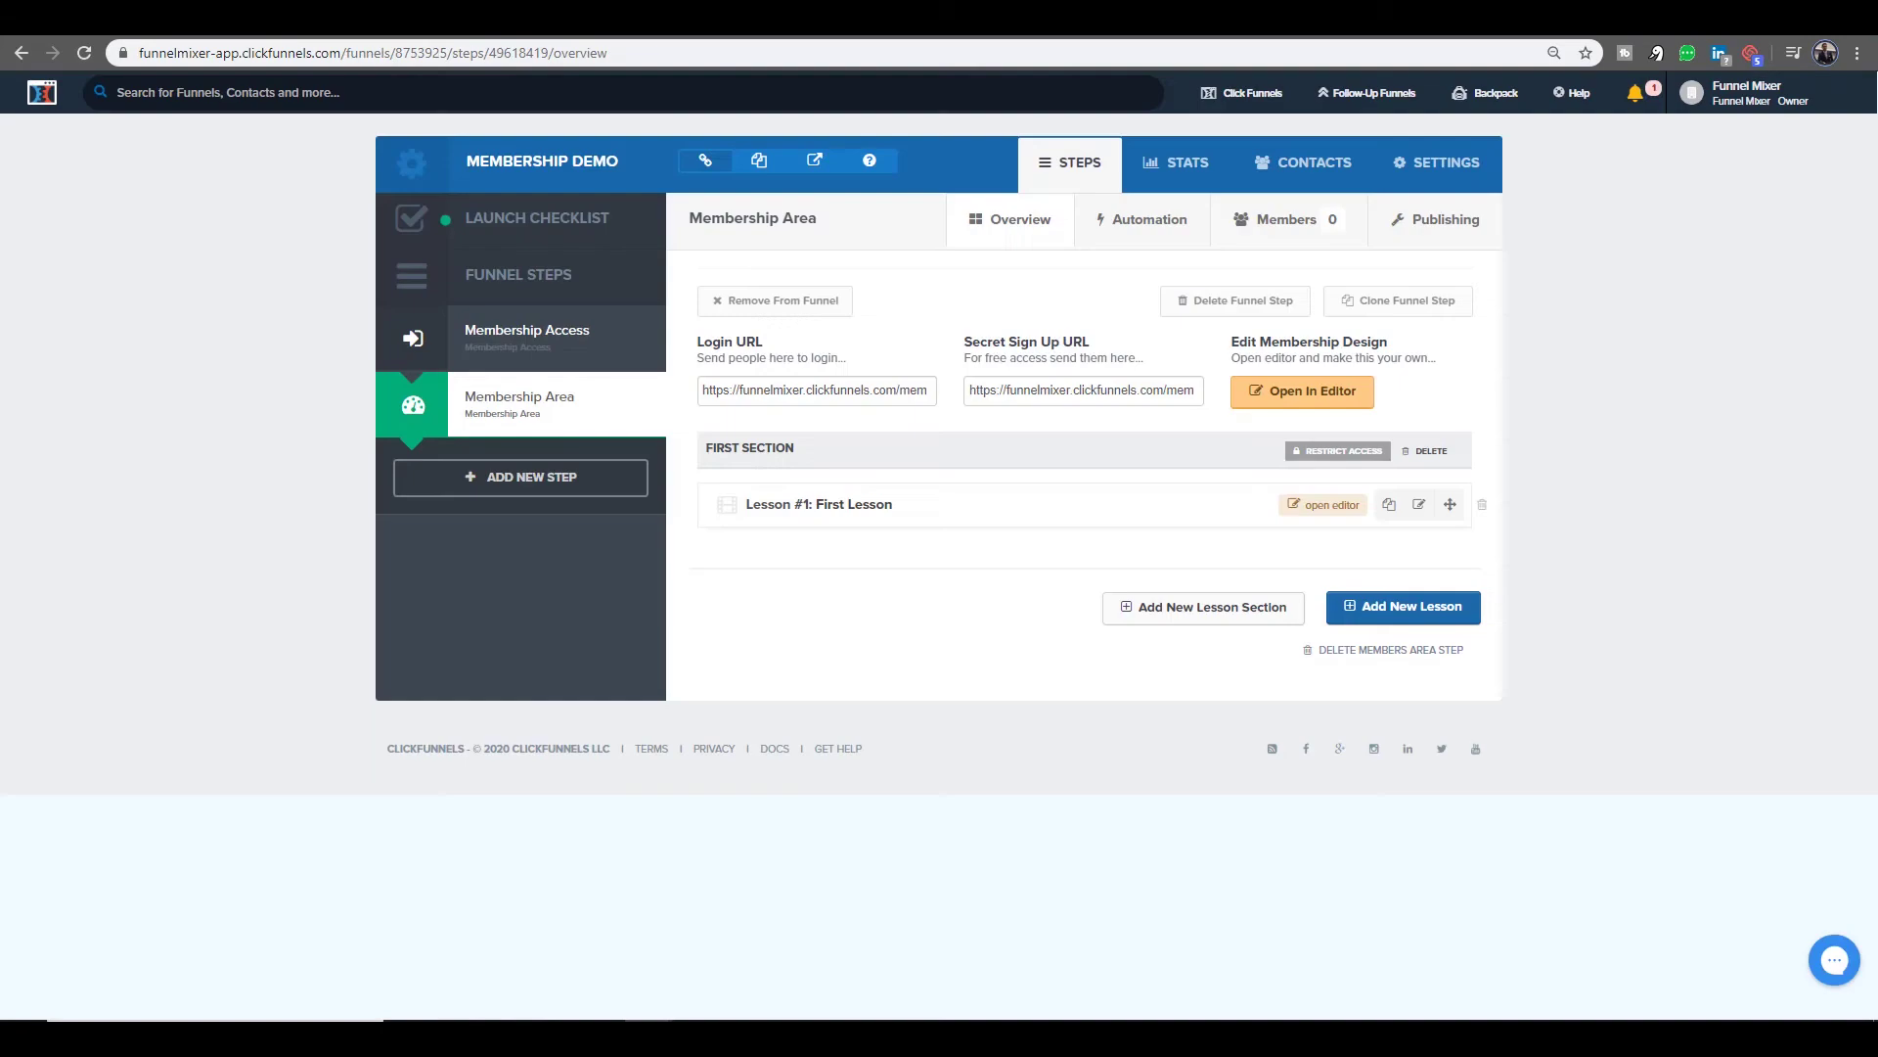
click(320, 43)
text(funnelmixer-app.clickfunnels.com/pages/37151435/editor_v2?member_template=true)
key(Return)
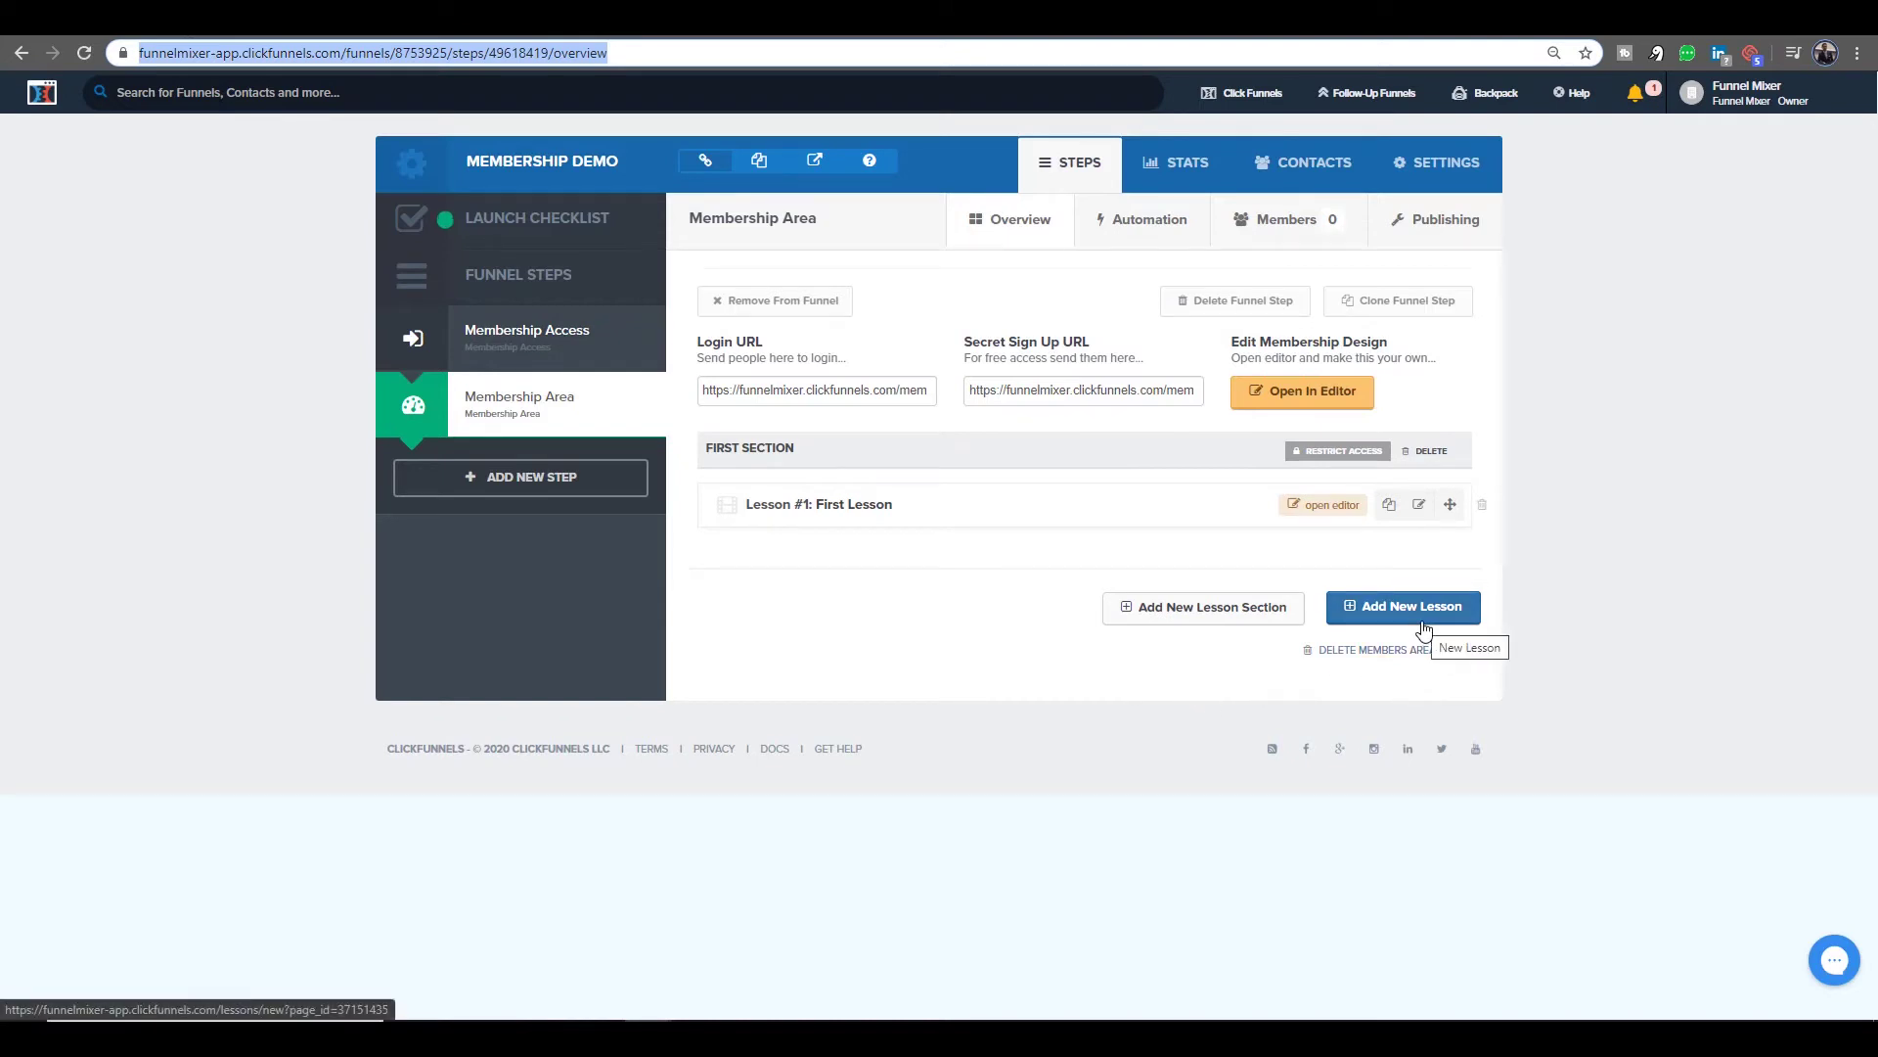
- Open the access restrictions of First Section and set its product requirement to casacas
click(1369, 458)
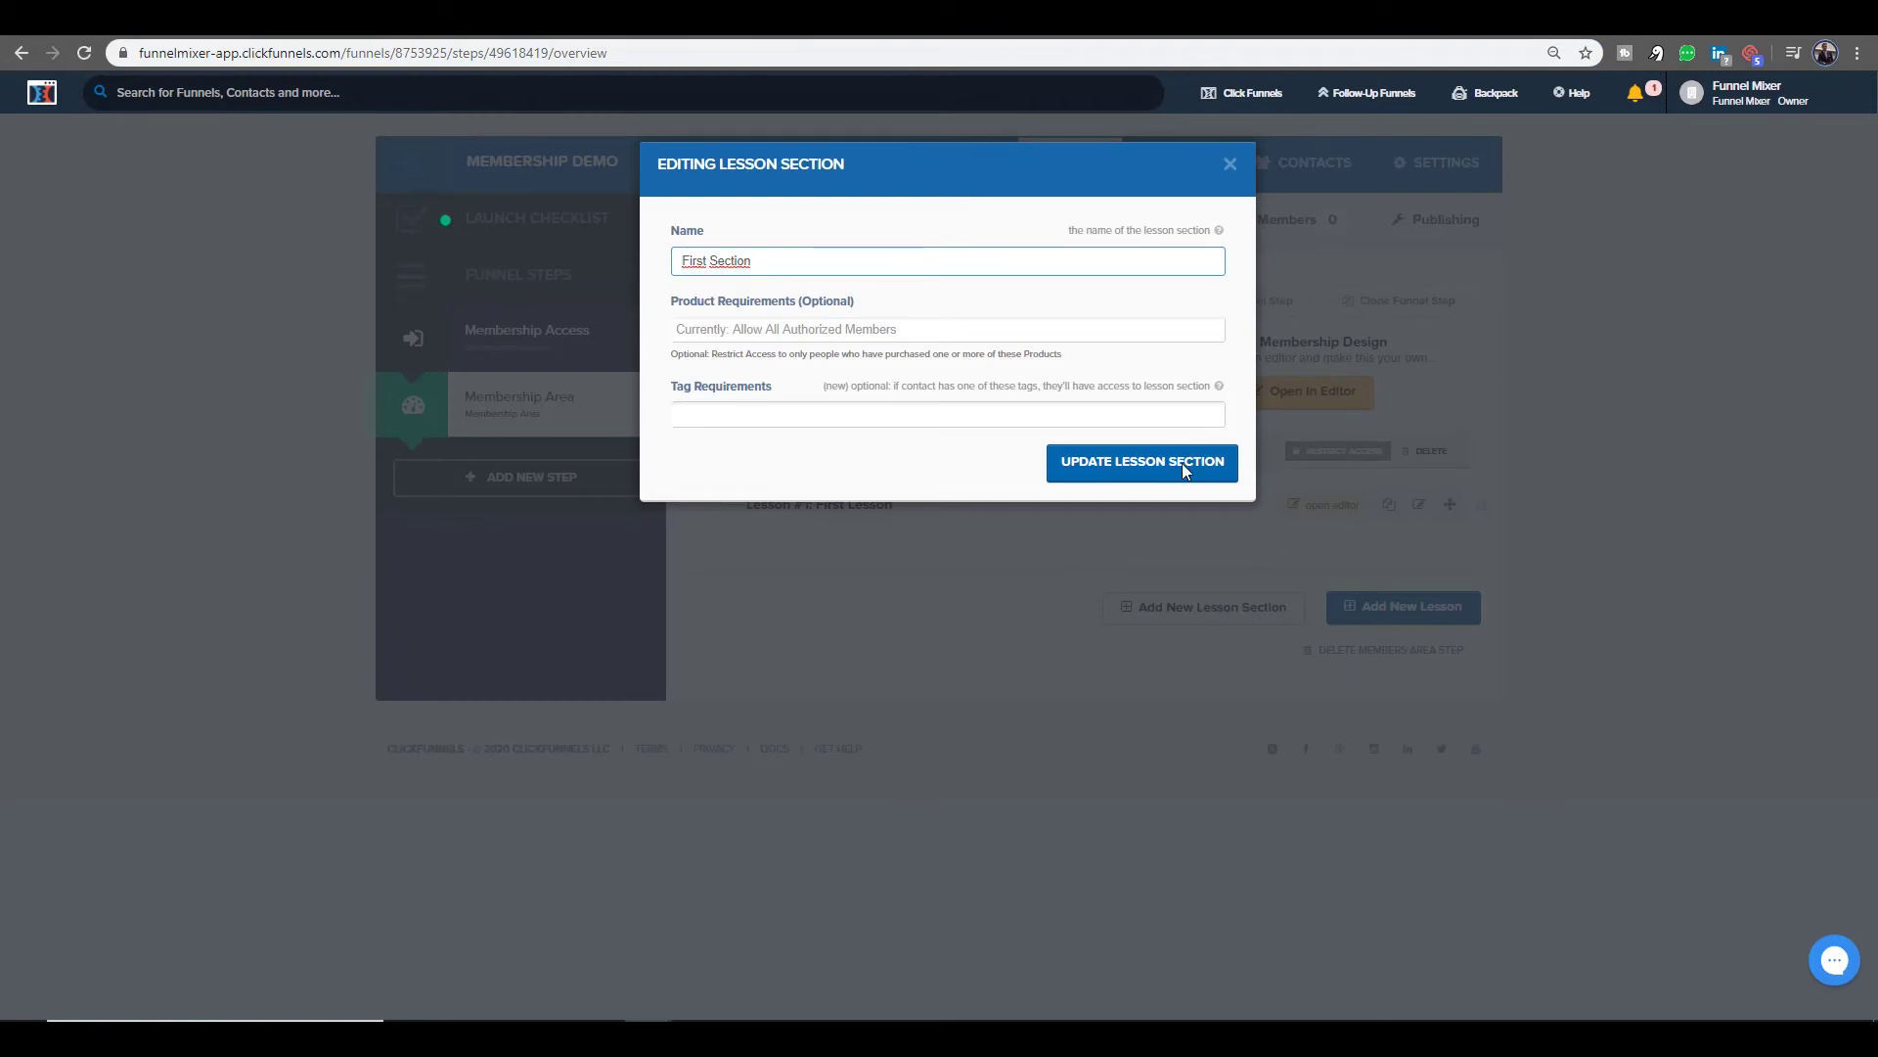
click(862, 327)
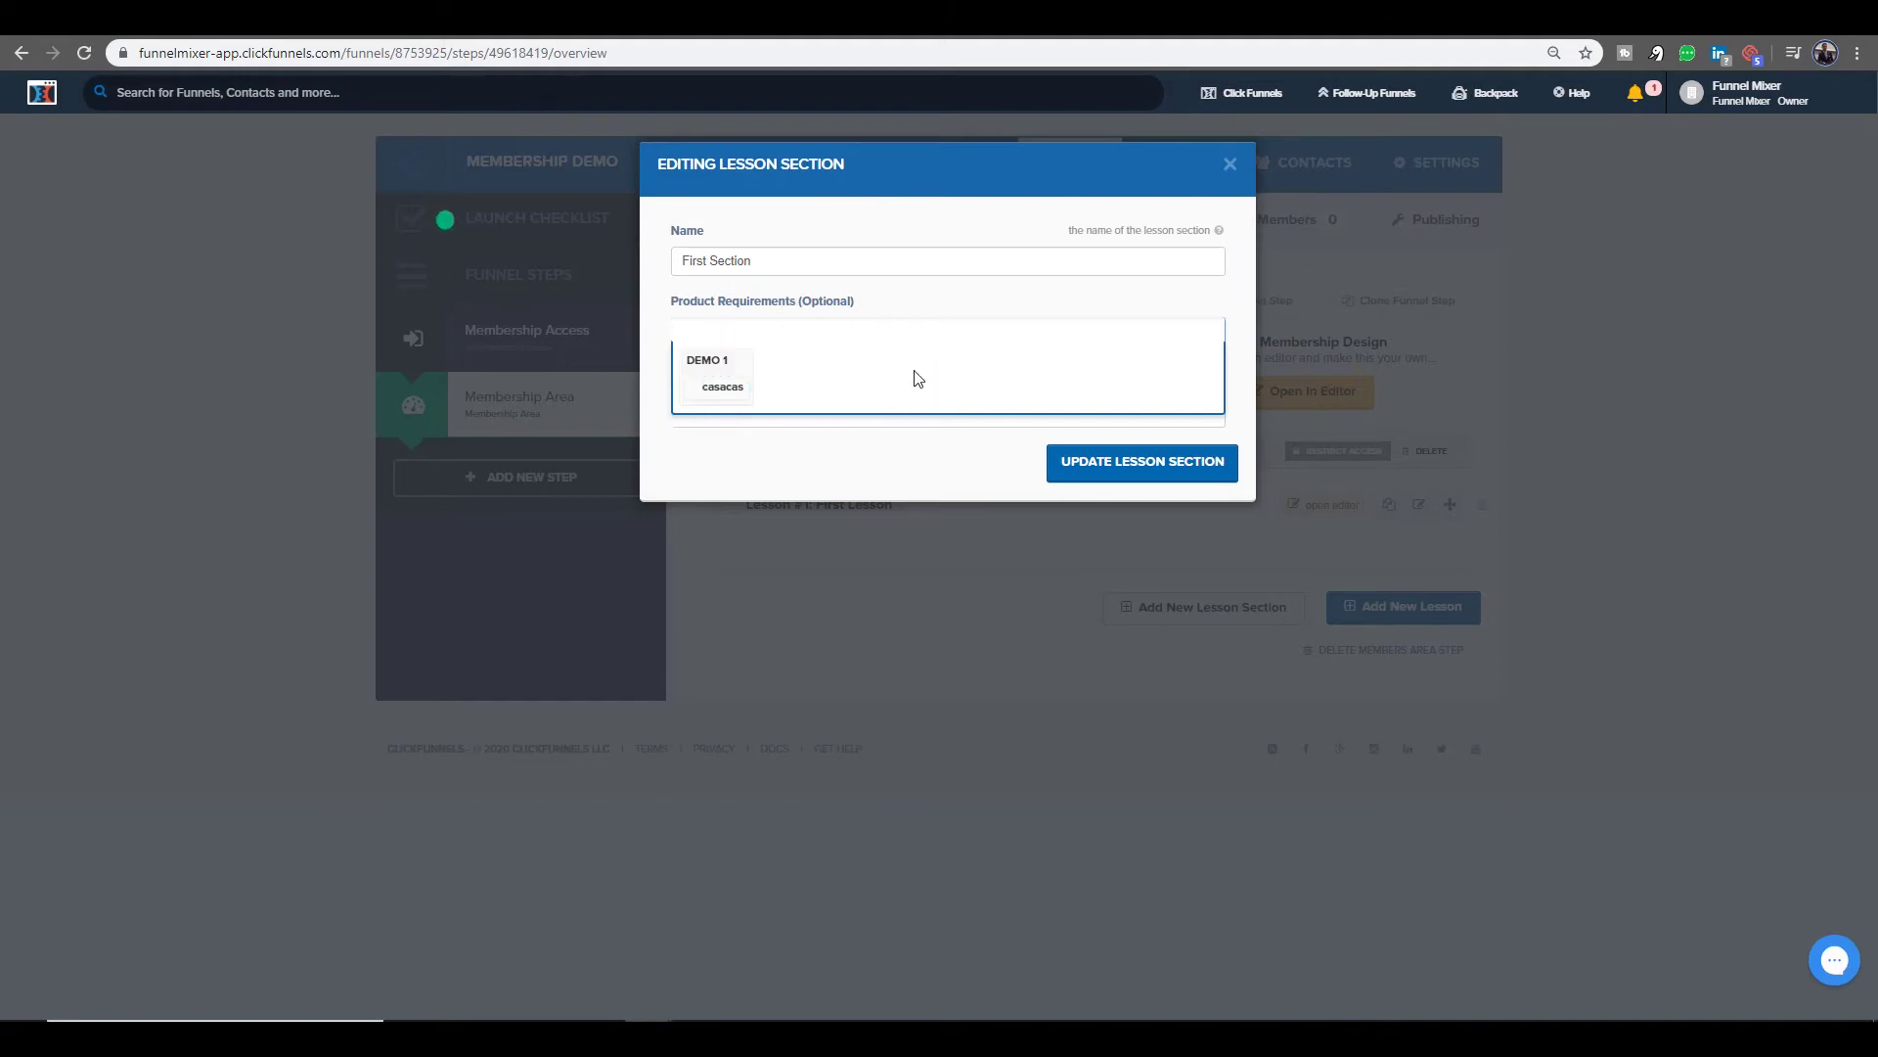
click(735, 394)
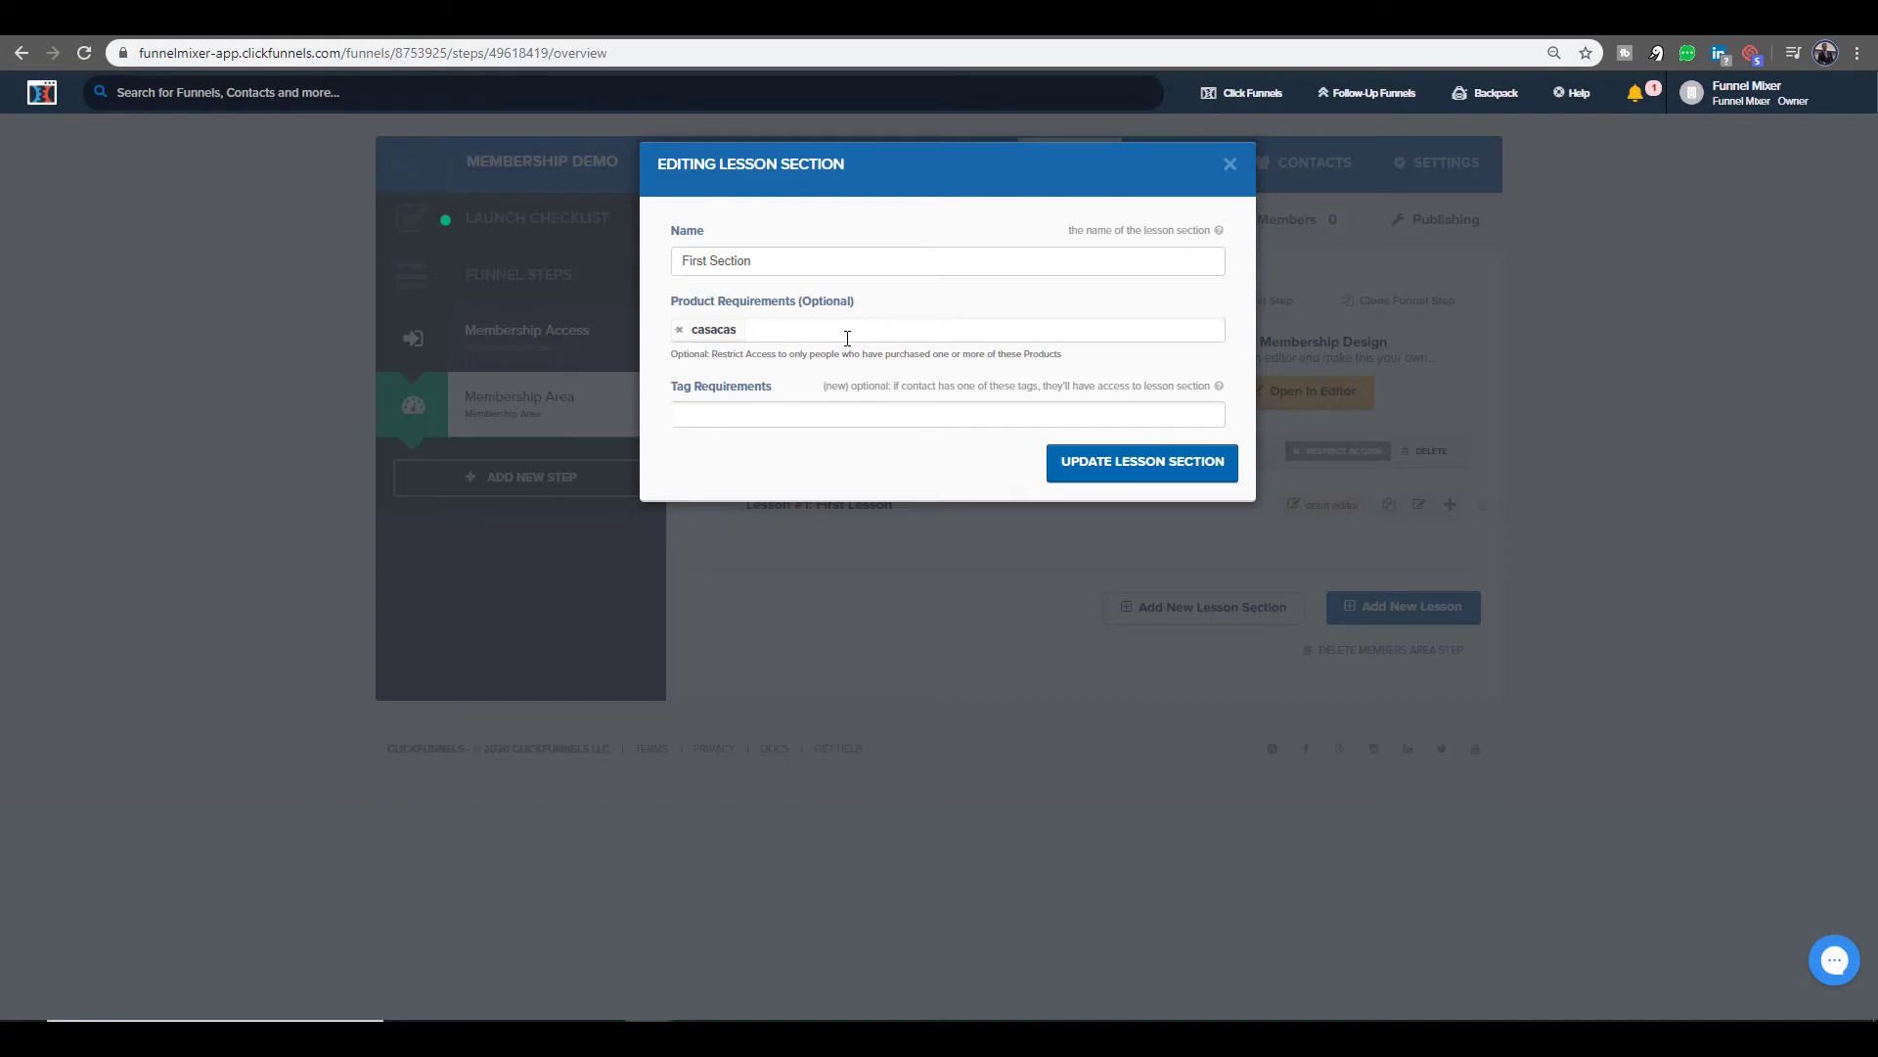
click(679, 330)
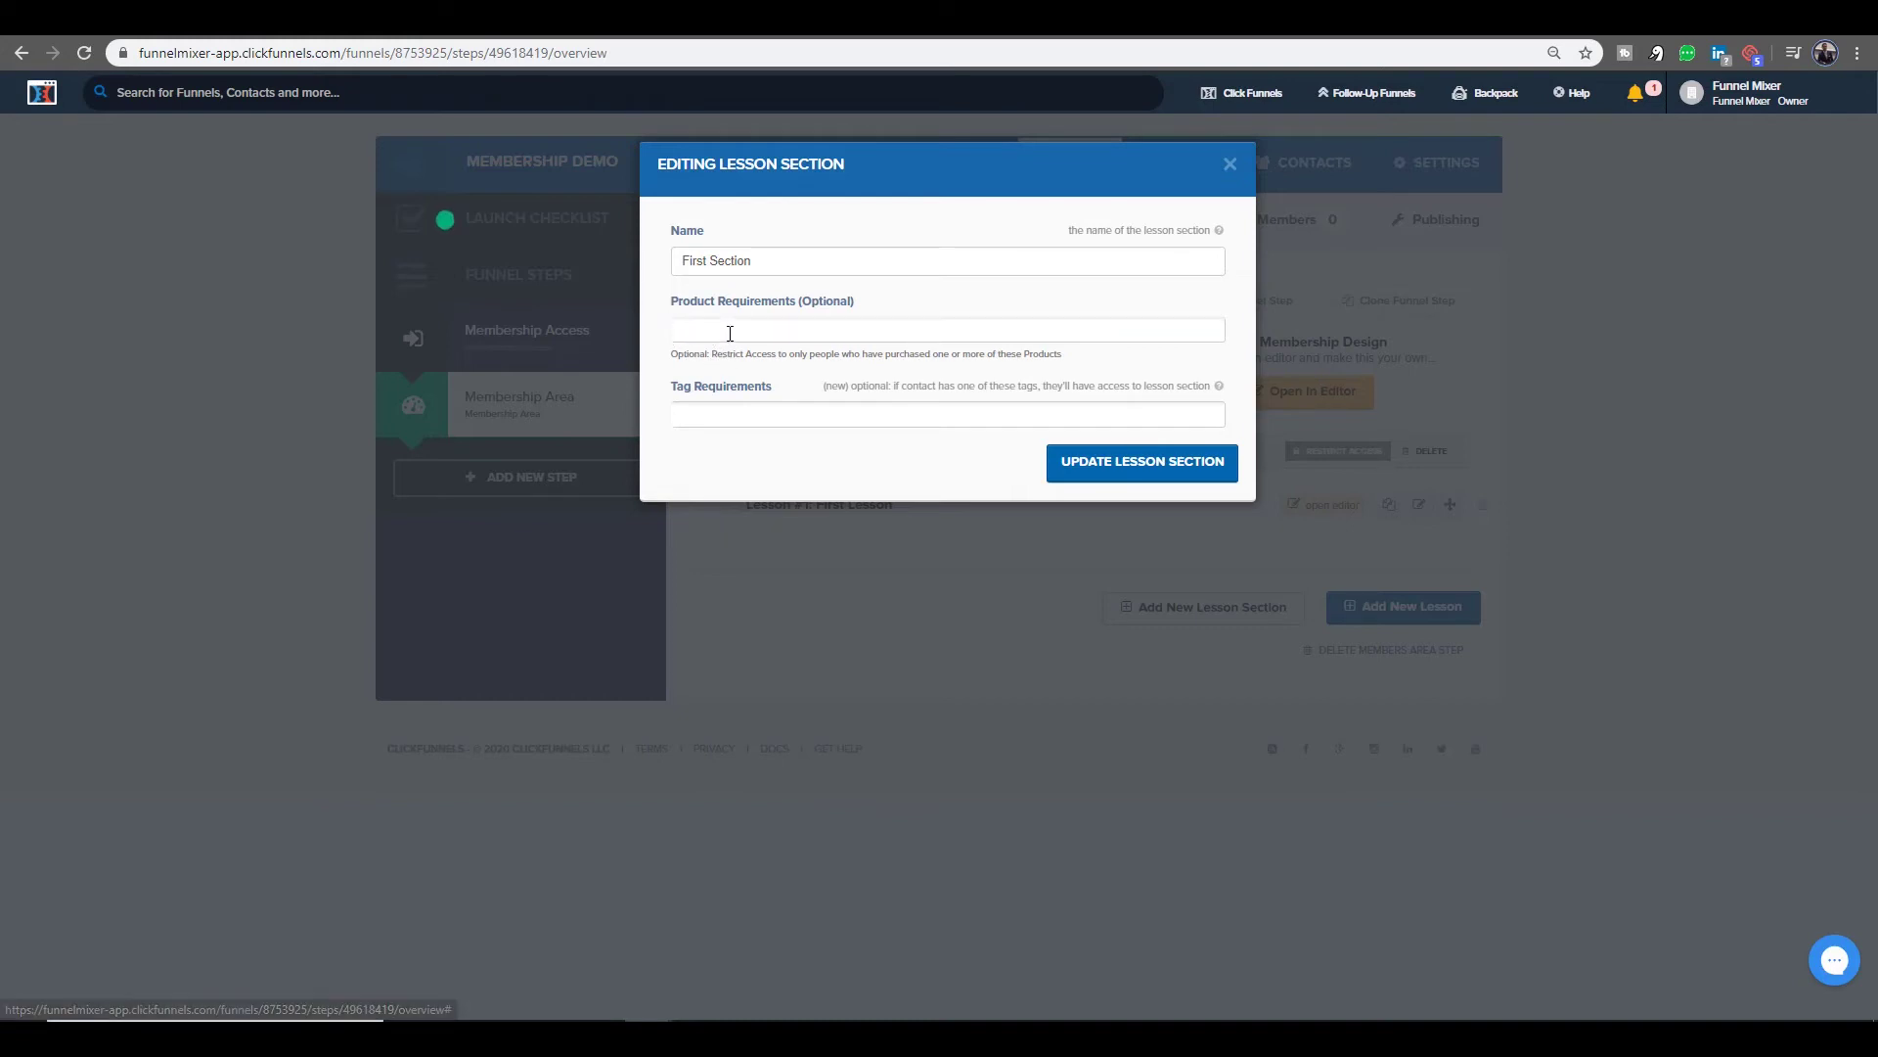
click(733, 391)
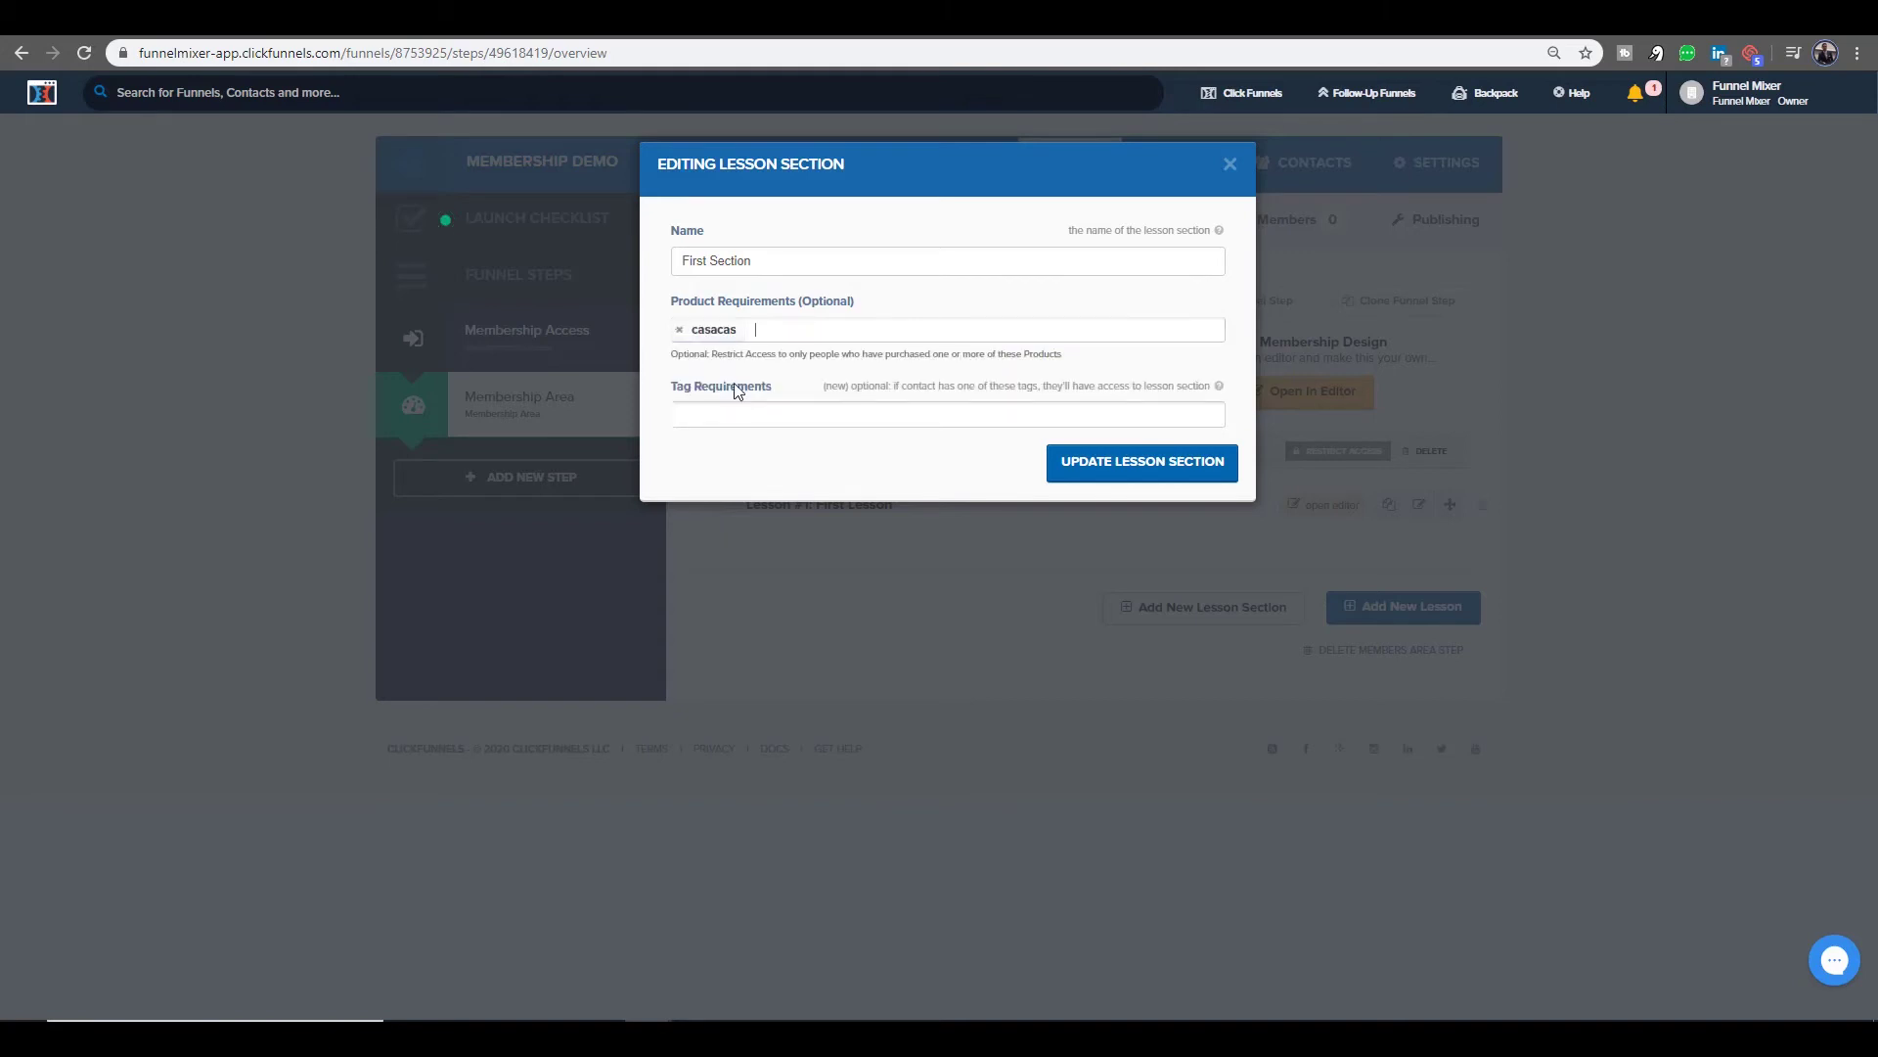
- Add the tag requirement CASCAS CURSO to First Section and update the lesson section
click(807, 417)
text(C)
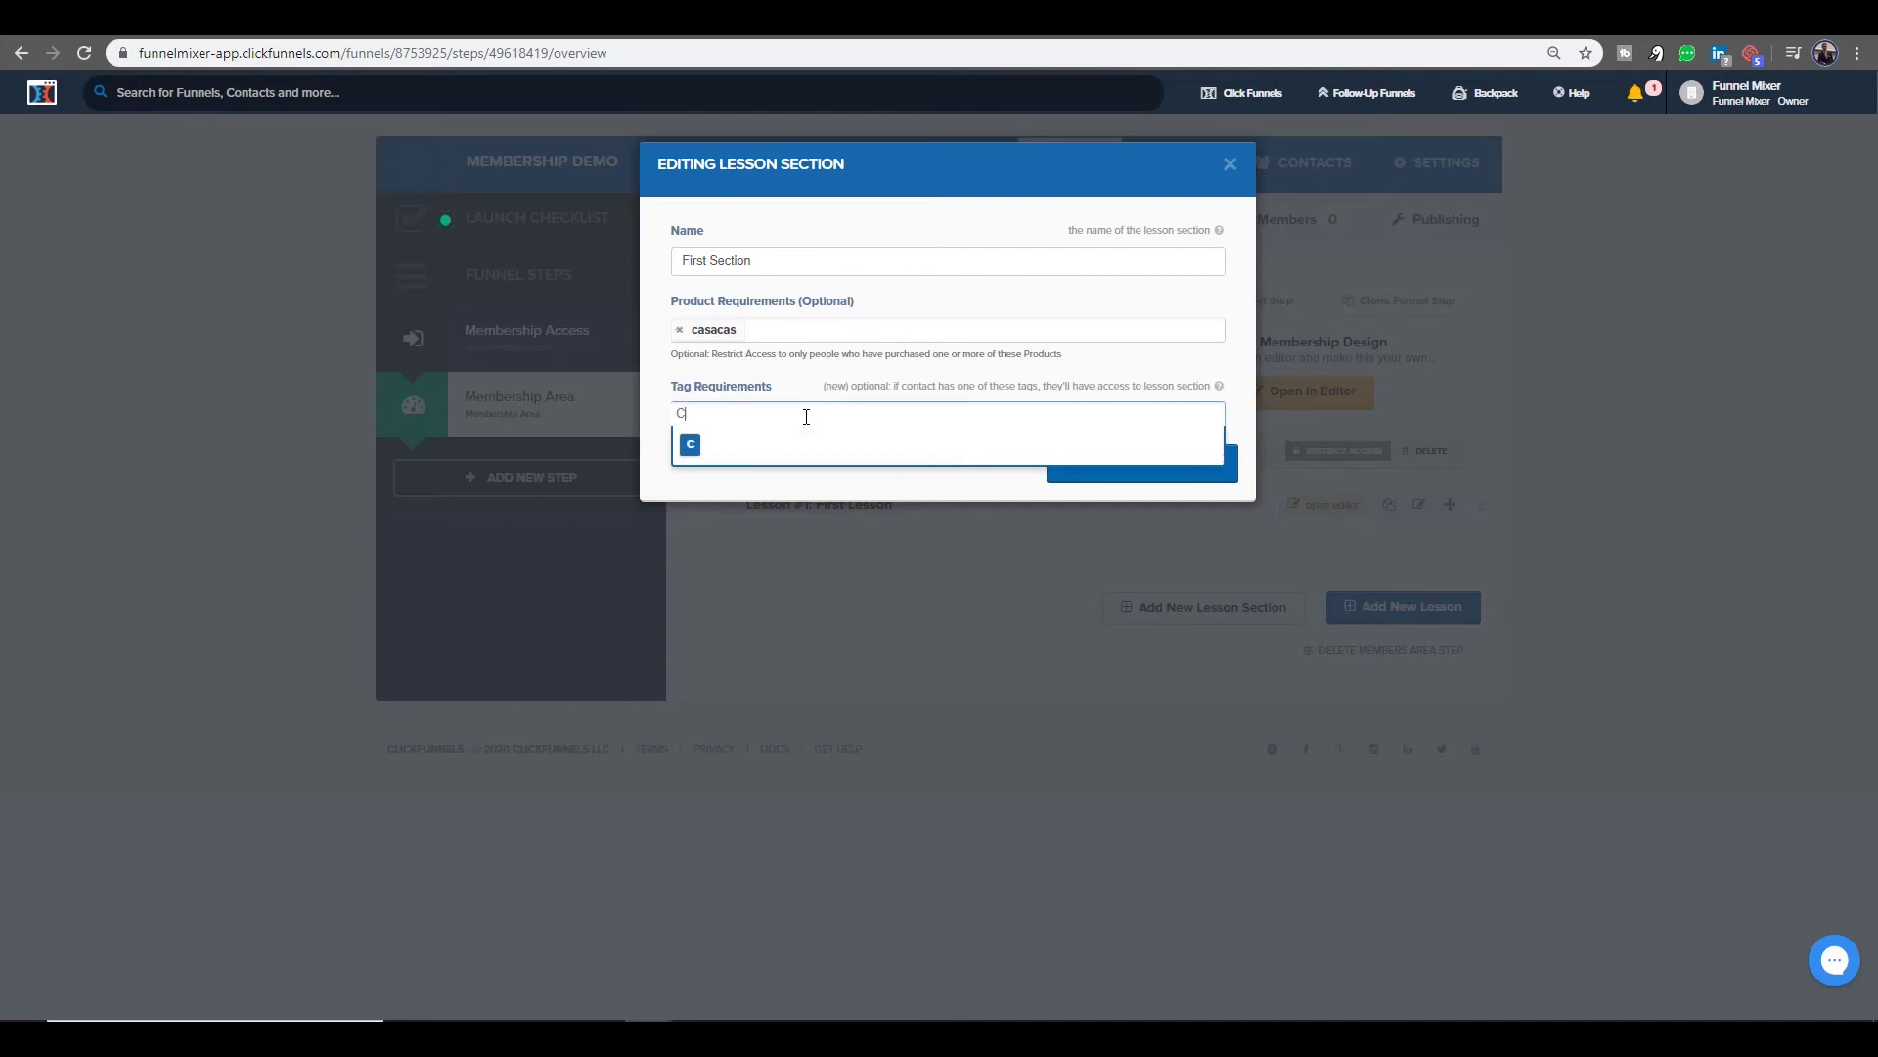
text(ASCAS)
text( CU)
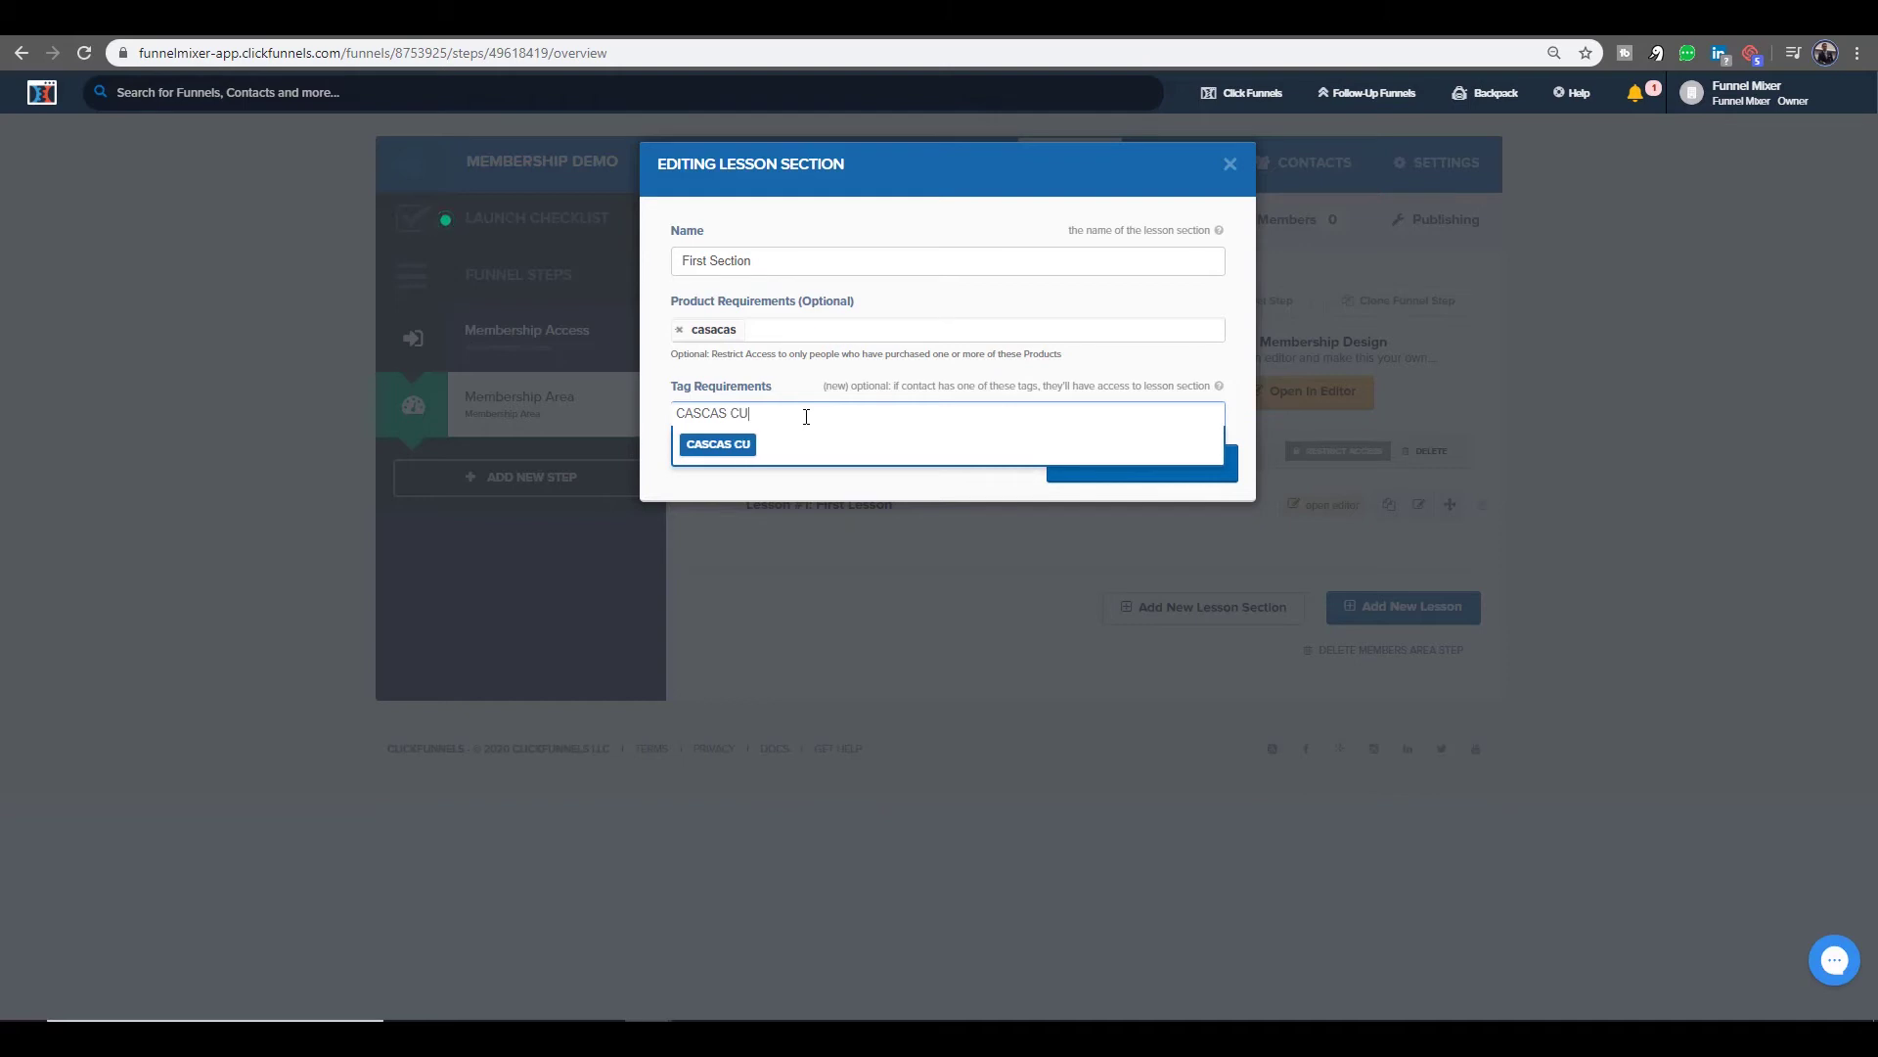
text(RSO)
click(756, 446)
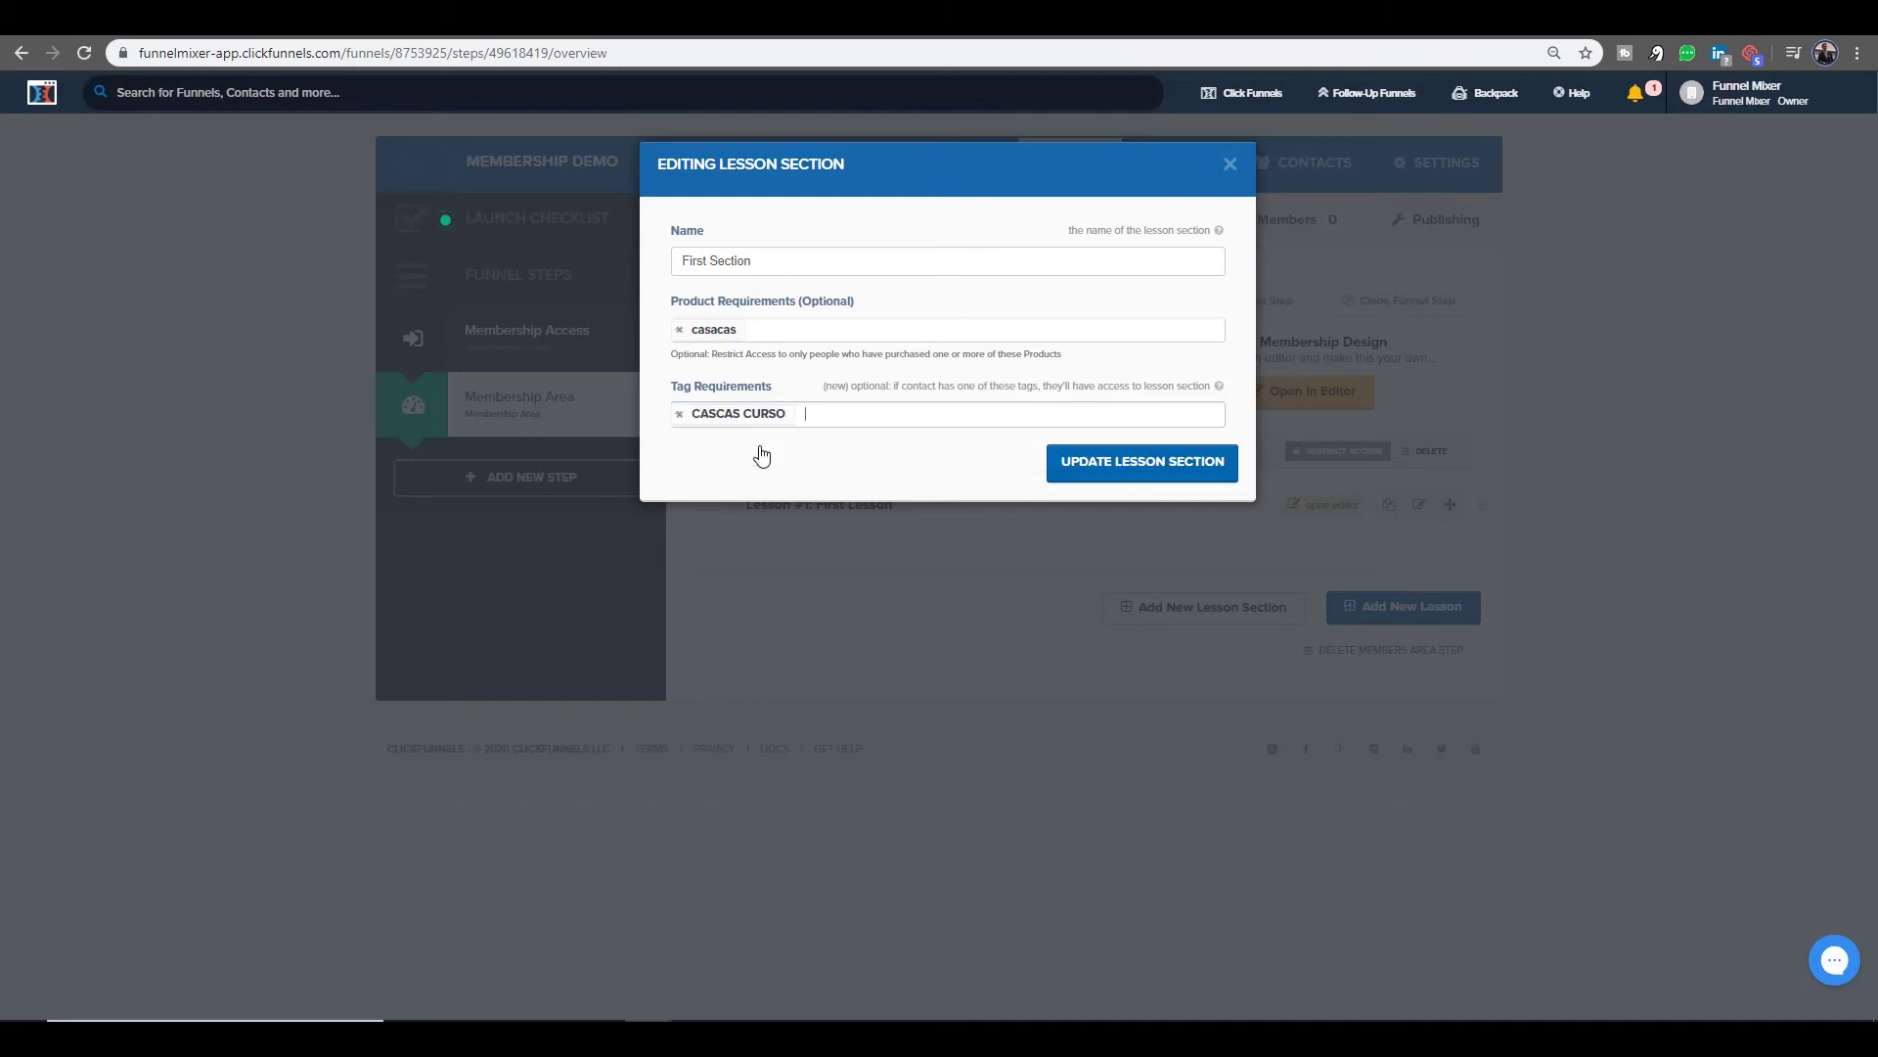
click(1133, 474)
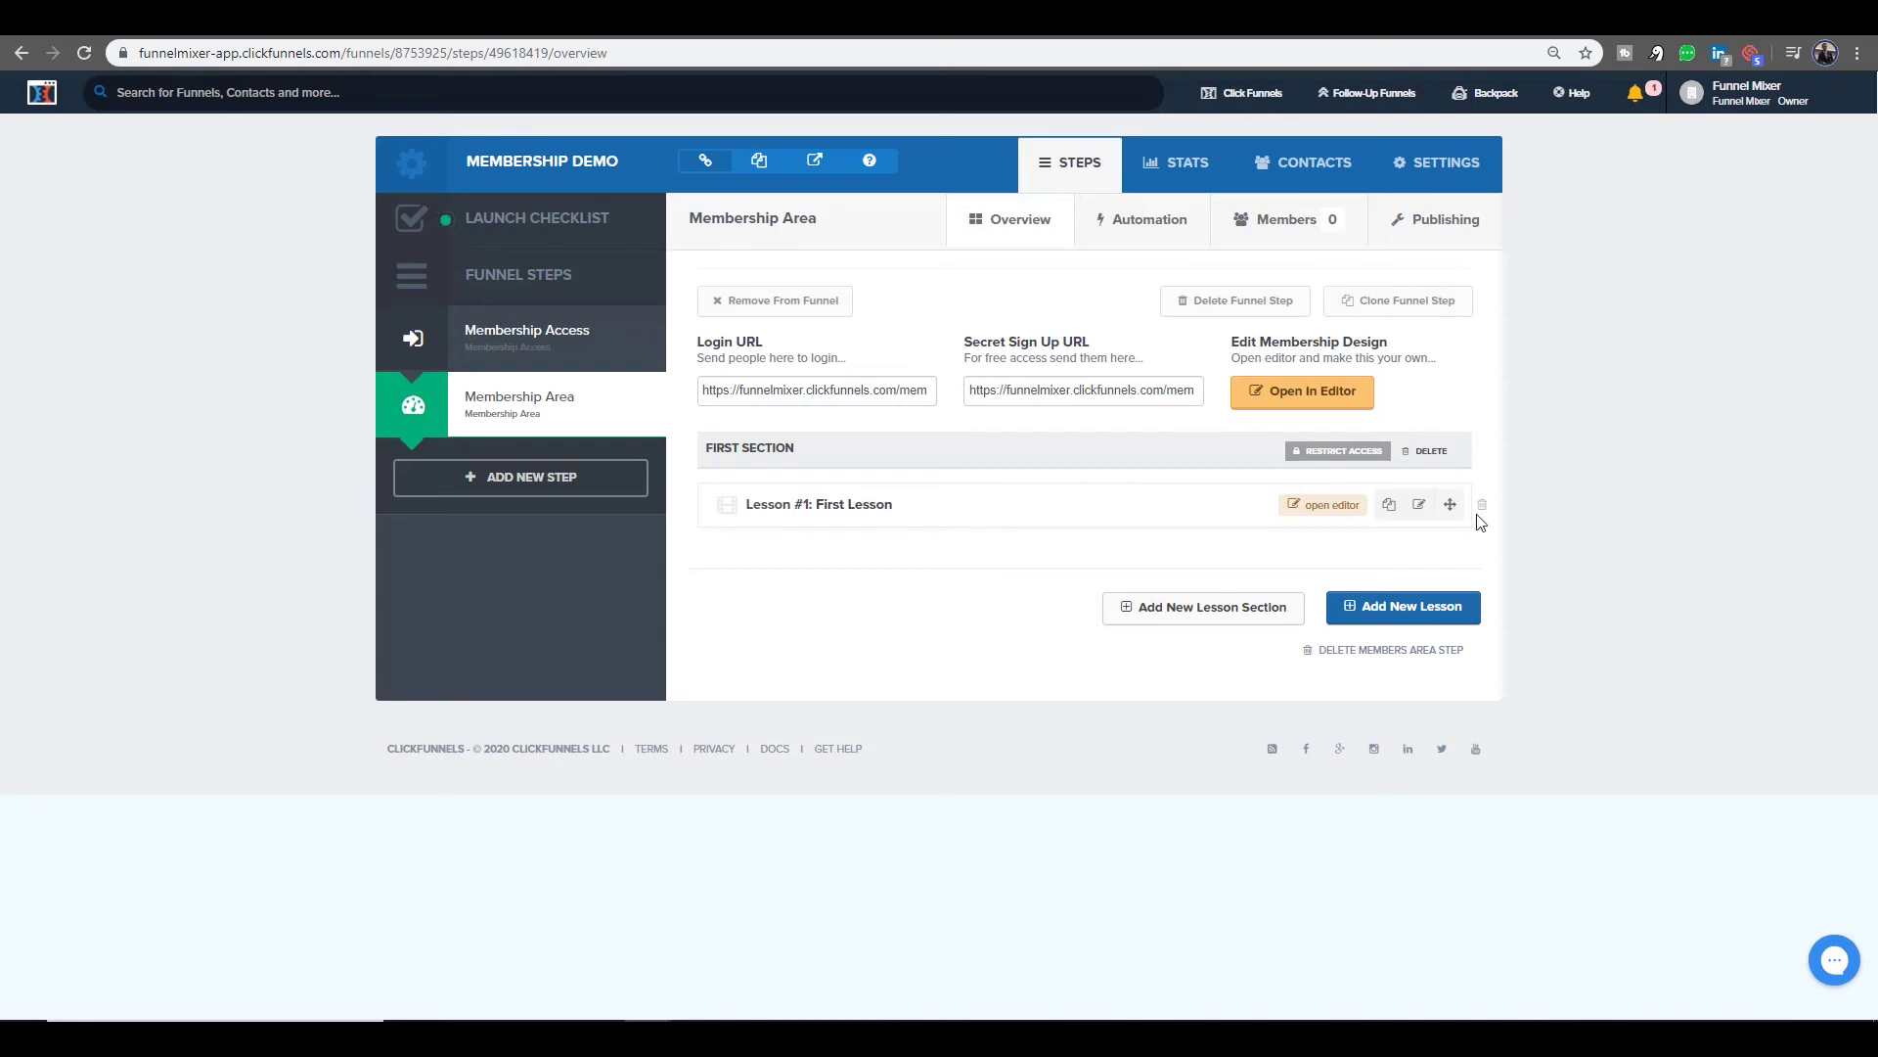
- Start a new lesson that uses the Video Lesson page template and has a drip delay of 2 days
click(1340, 450)
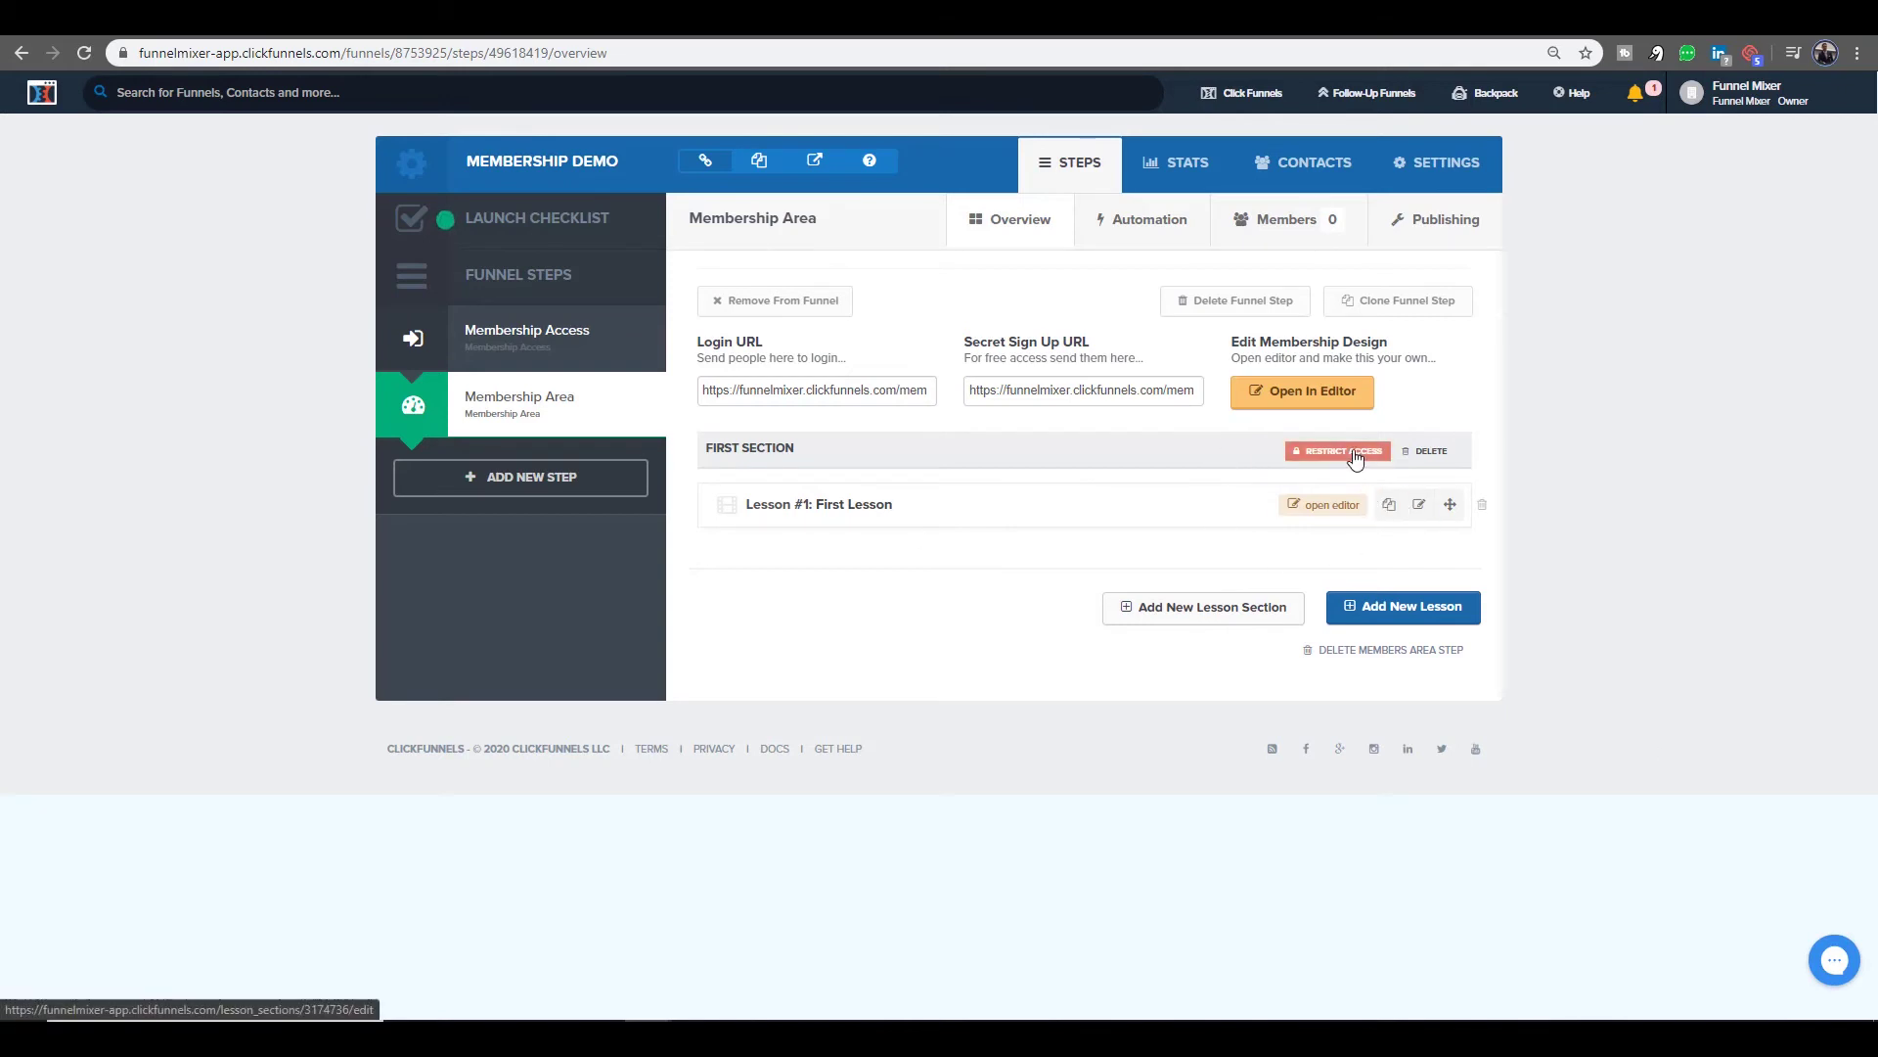
click(1409, 610)
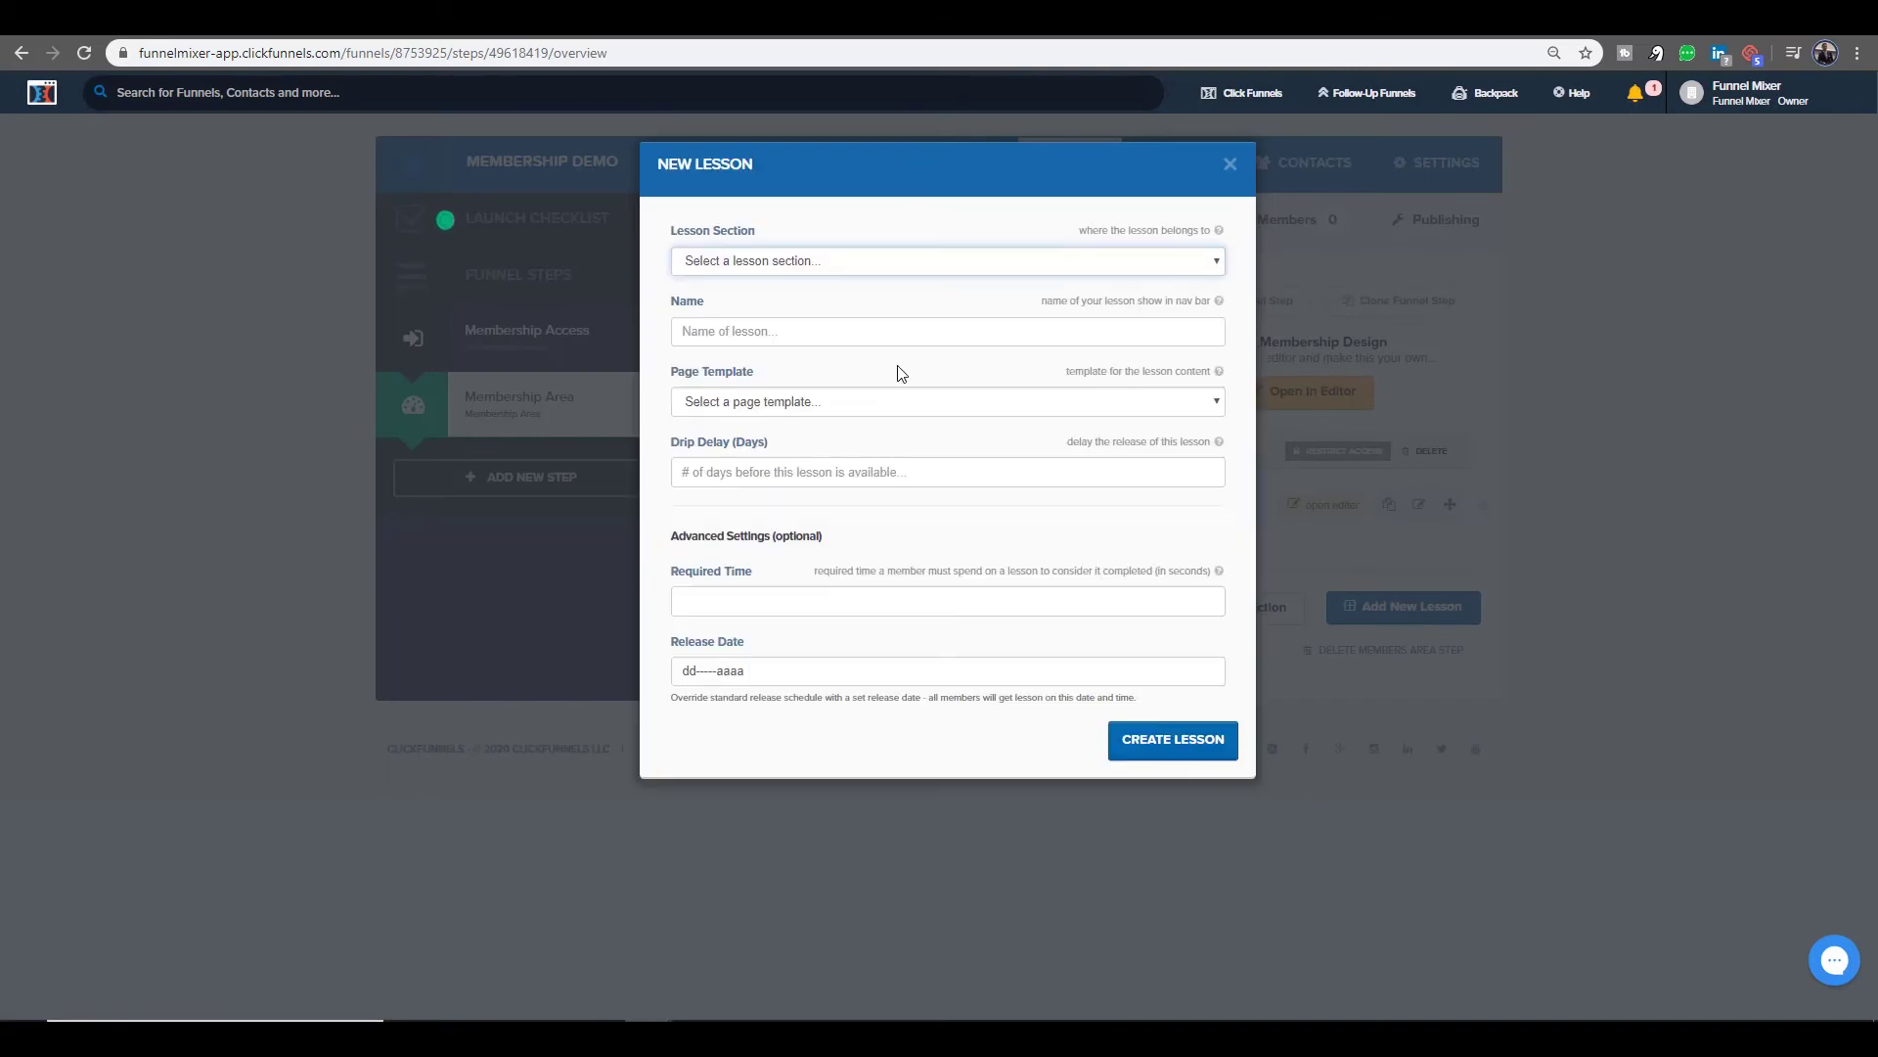
click(1037, 405)
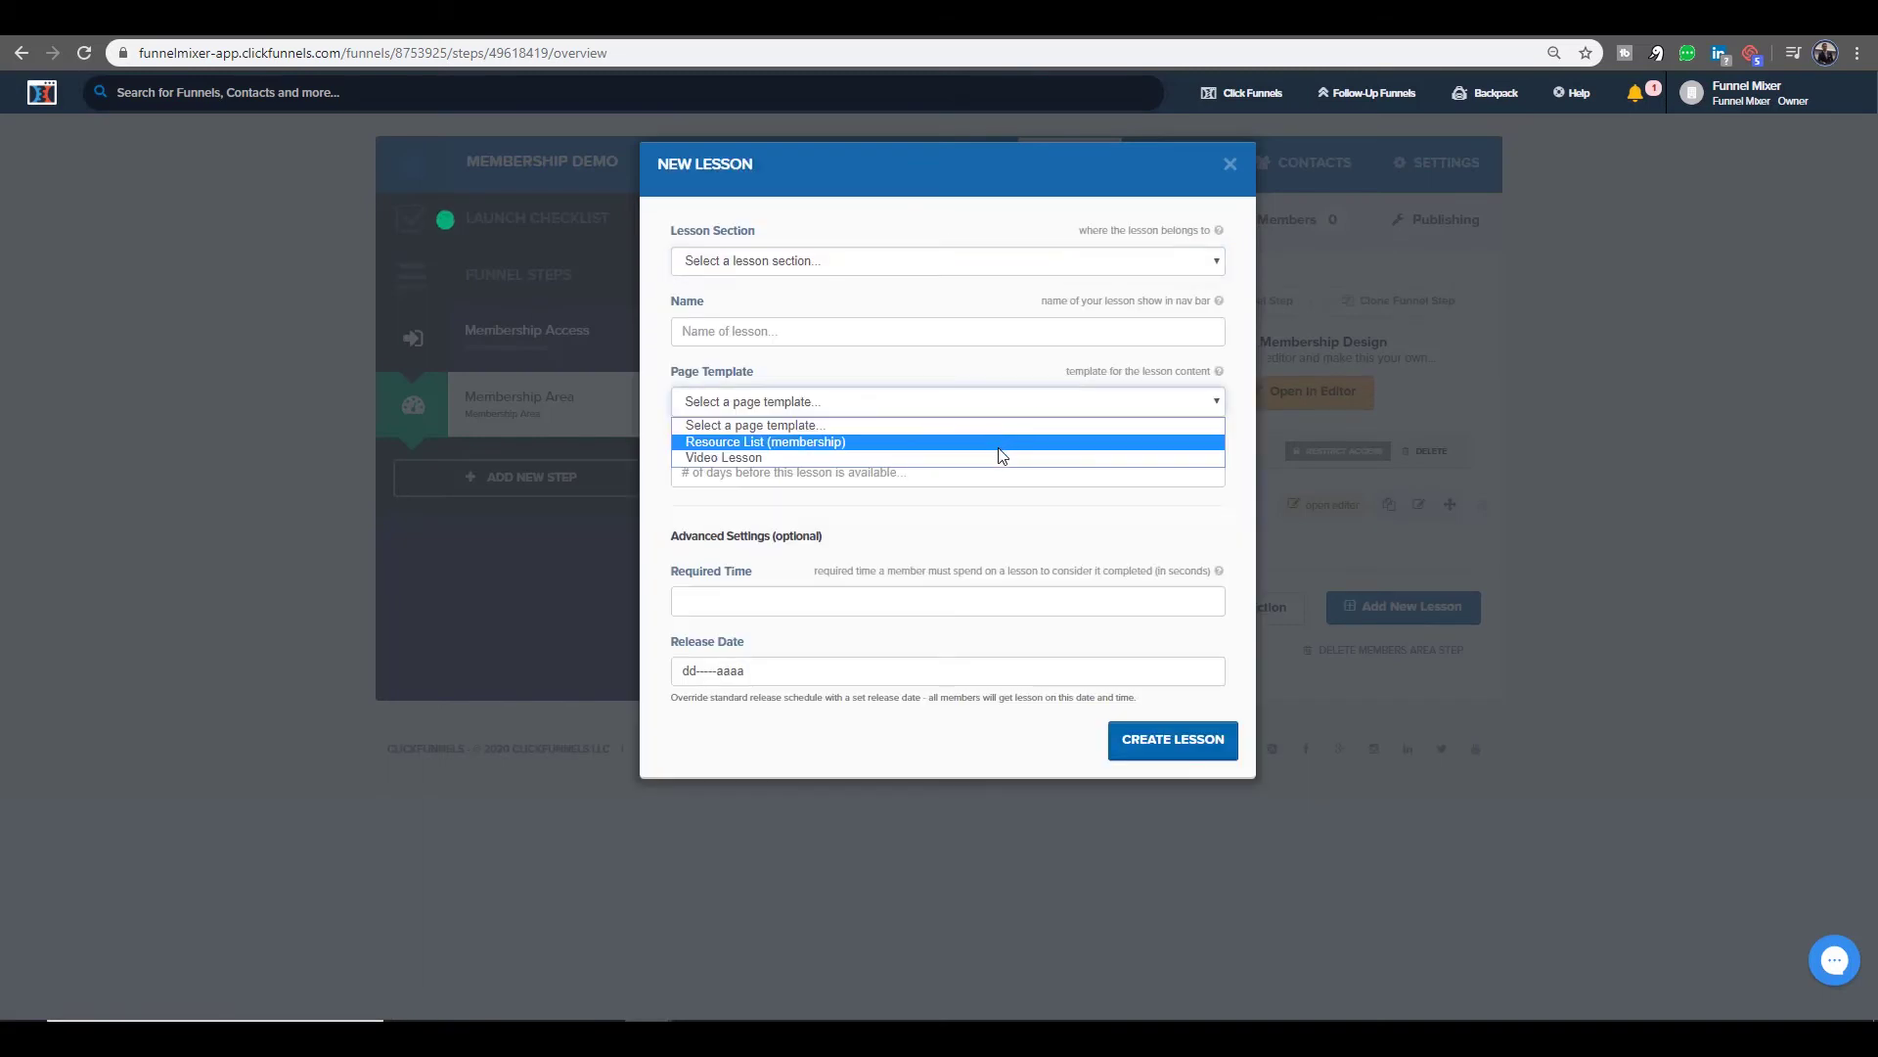
click(1008, 457)
click(989, 479)
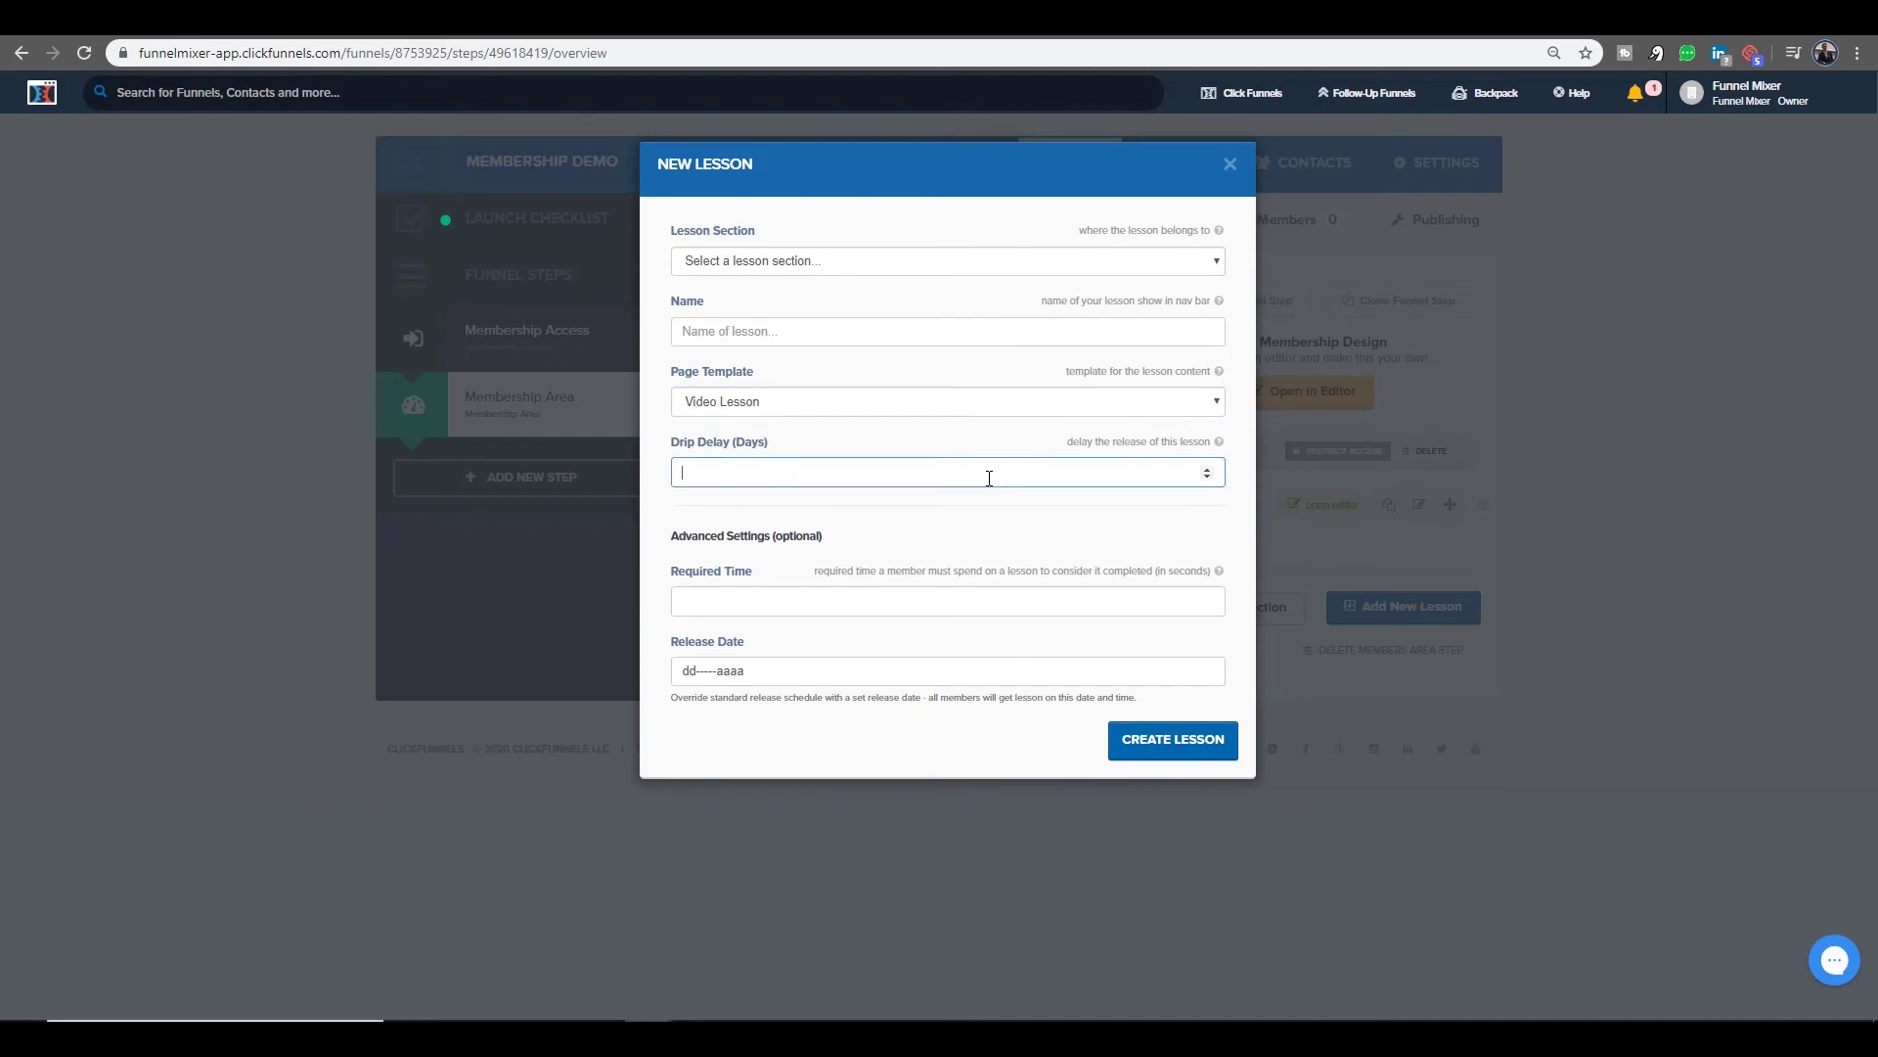
click(1207, 477)
key(BackSpace)
click(785, 606)
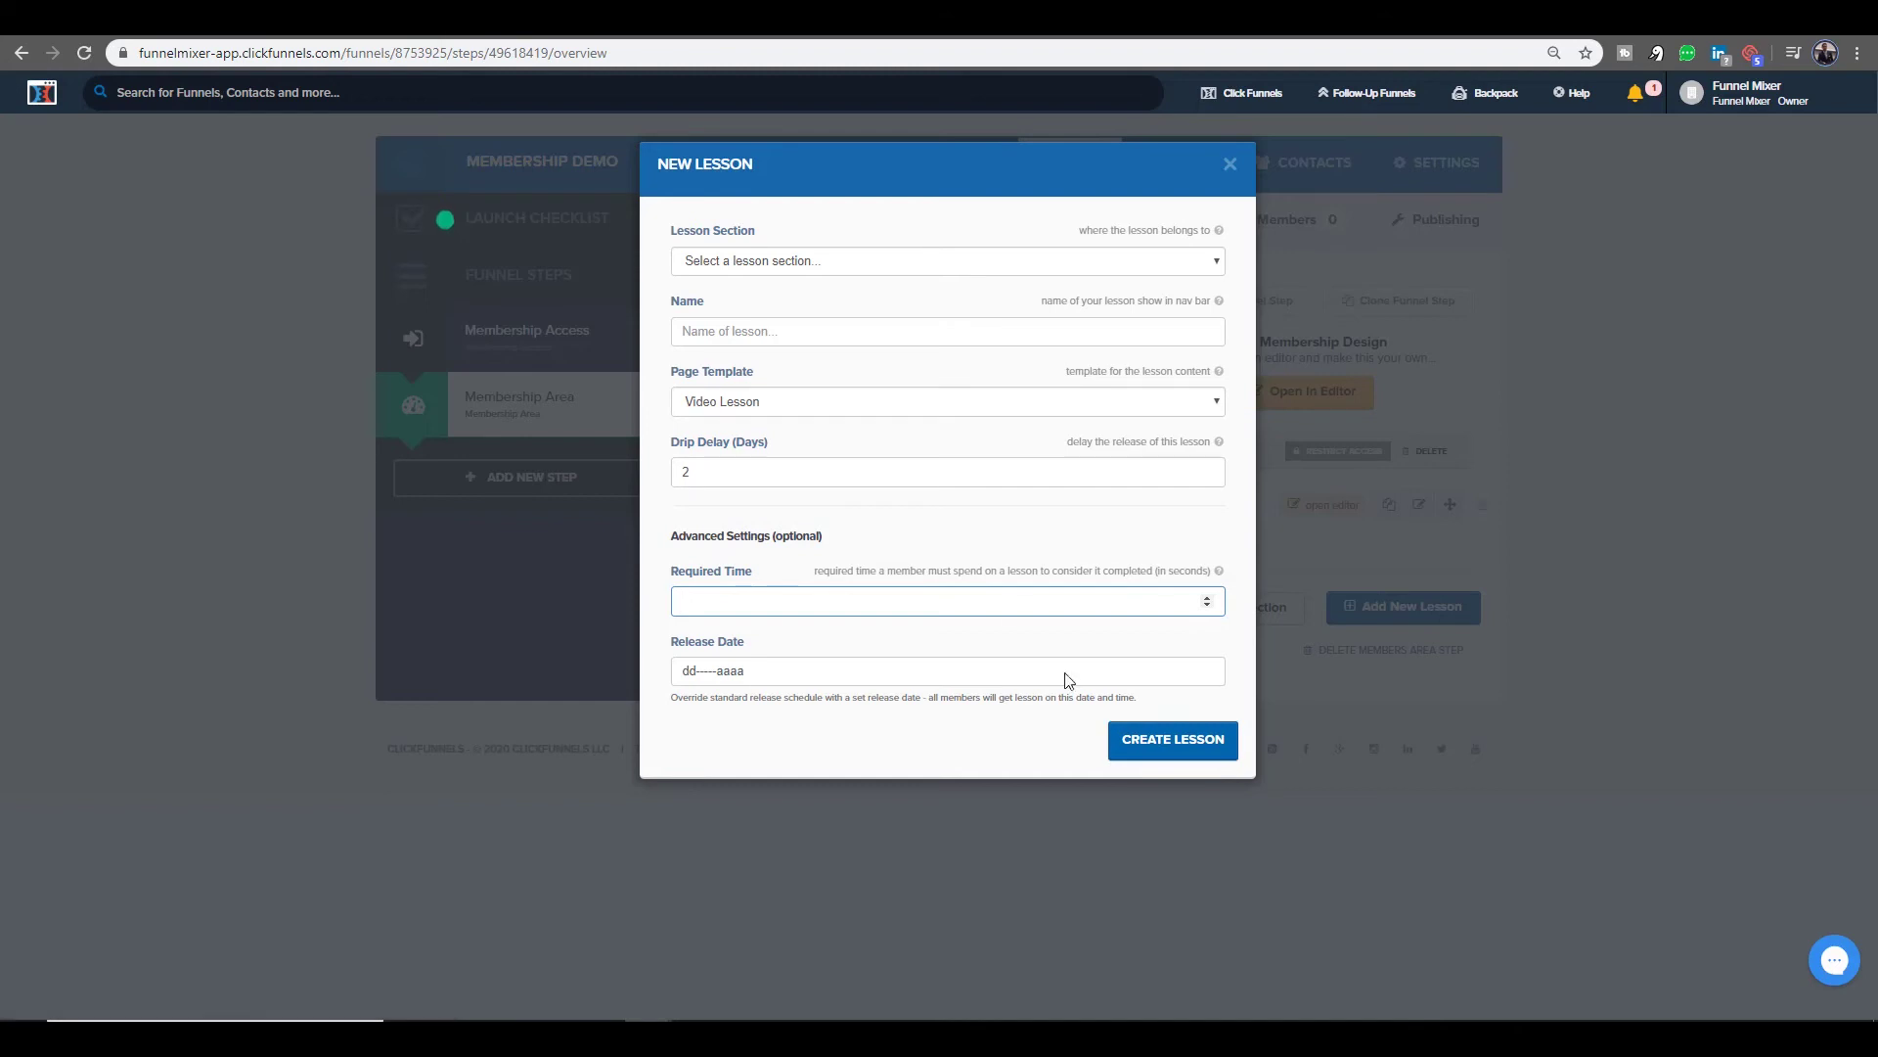
- Assign the new lesson to First Section, name it LESSON 1 and create it
click(883, 262)
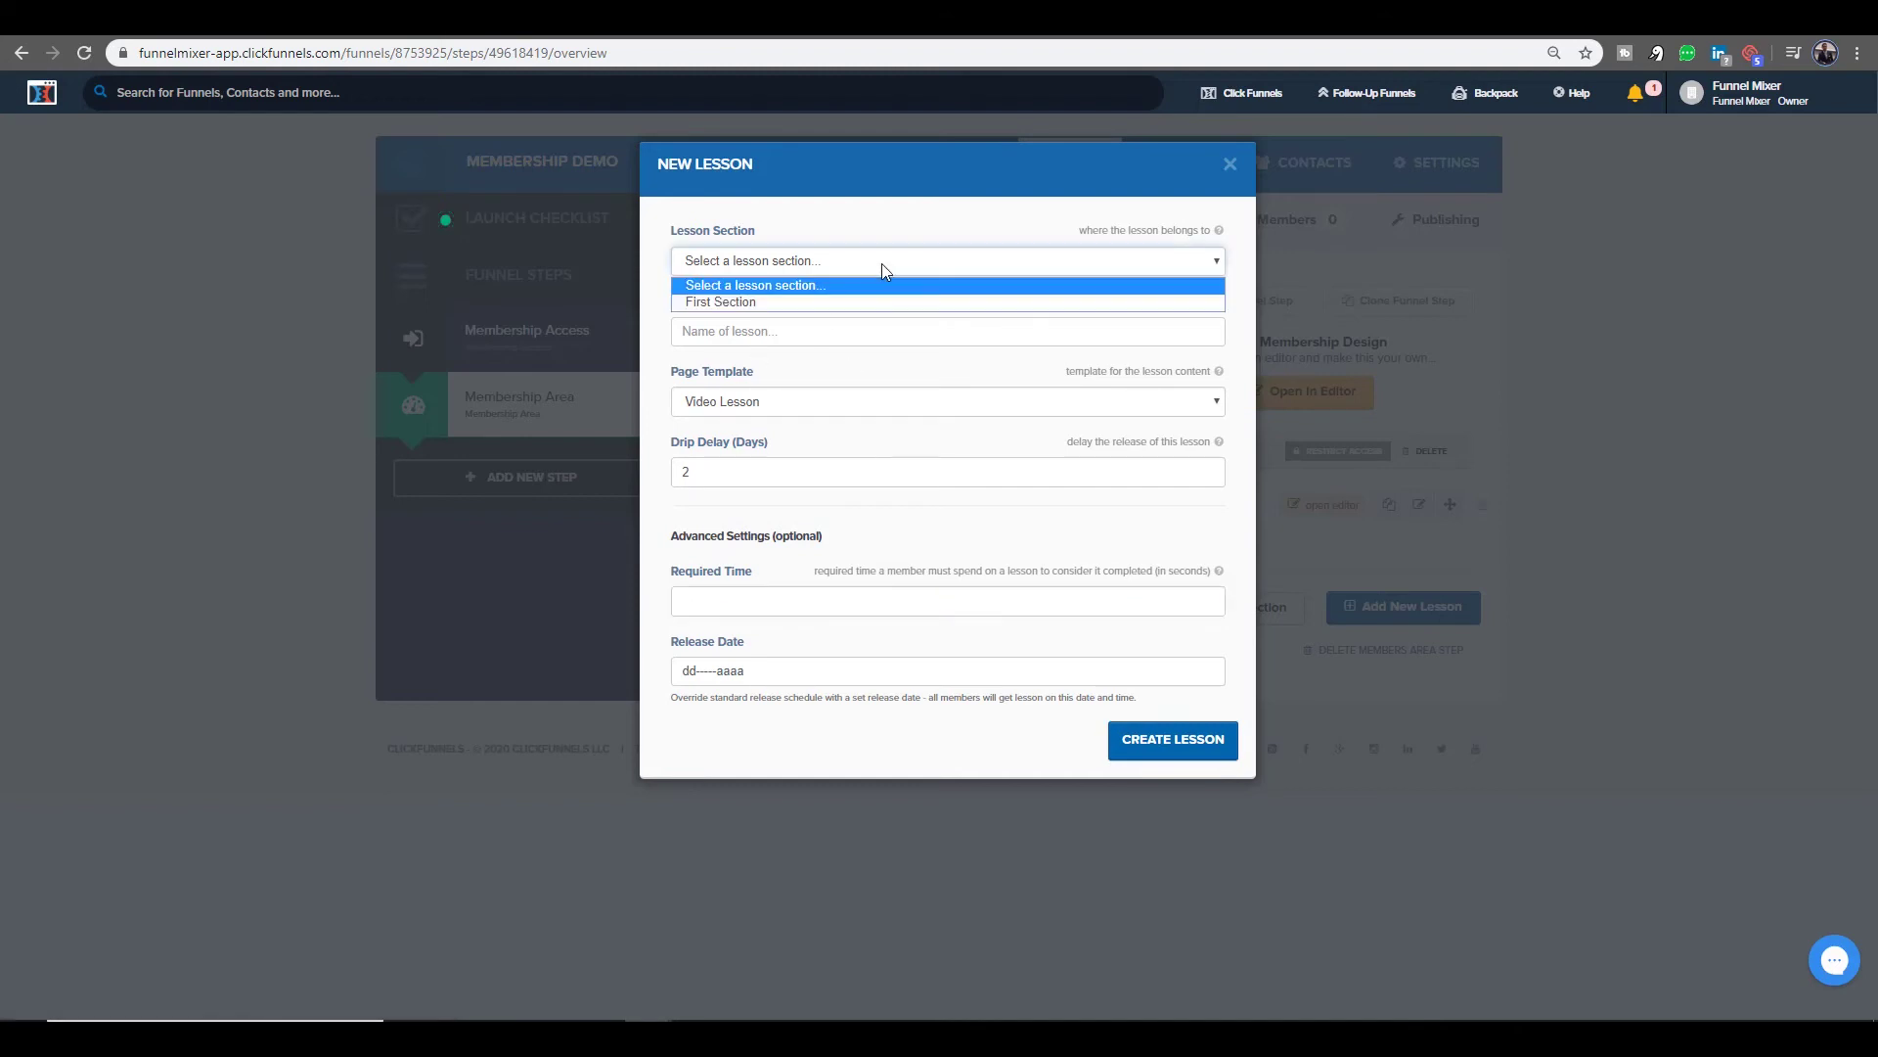
click(844, 304)
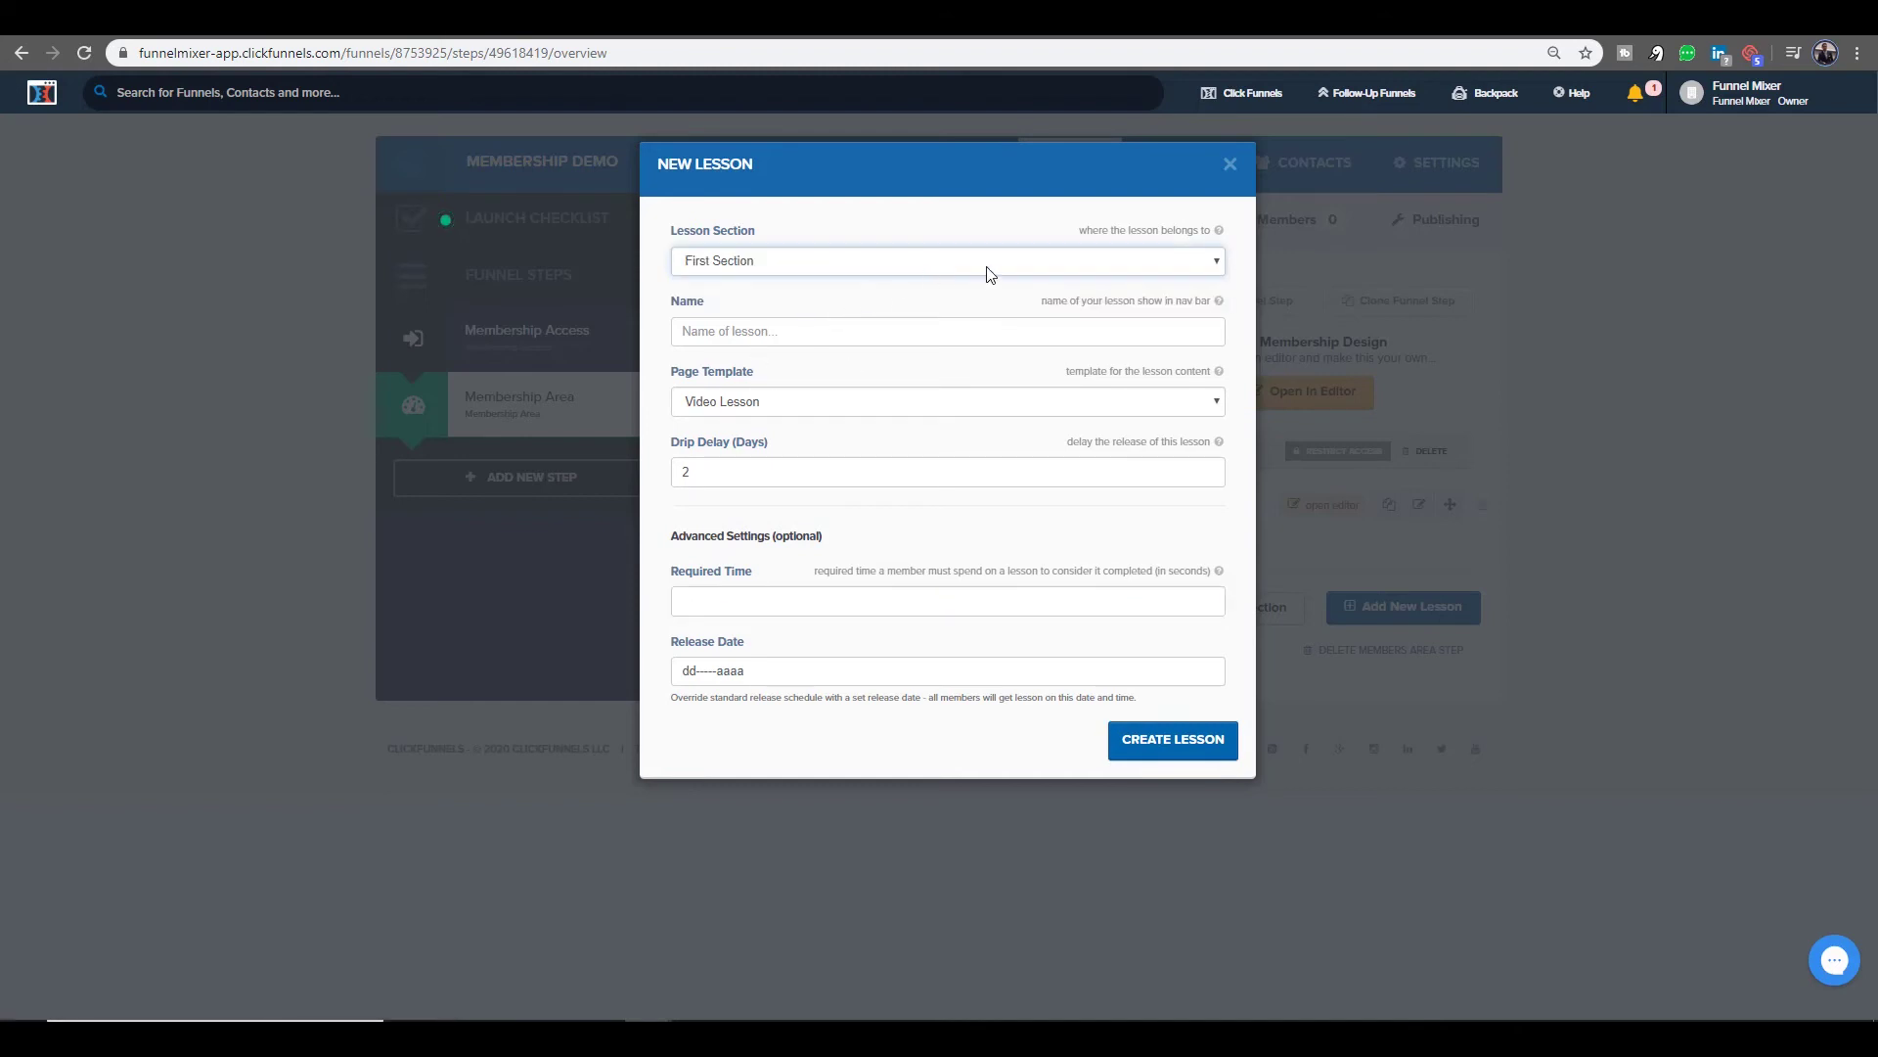
click(896, 341)
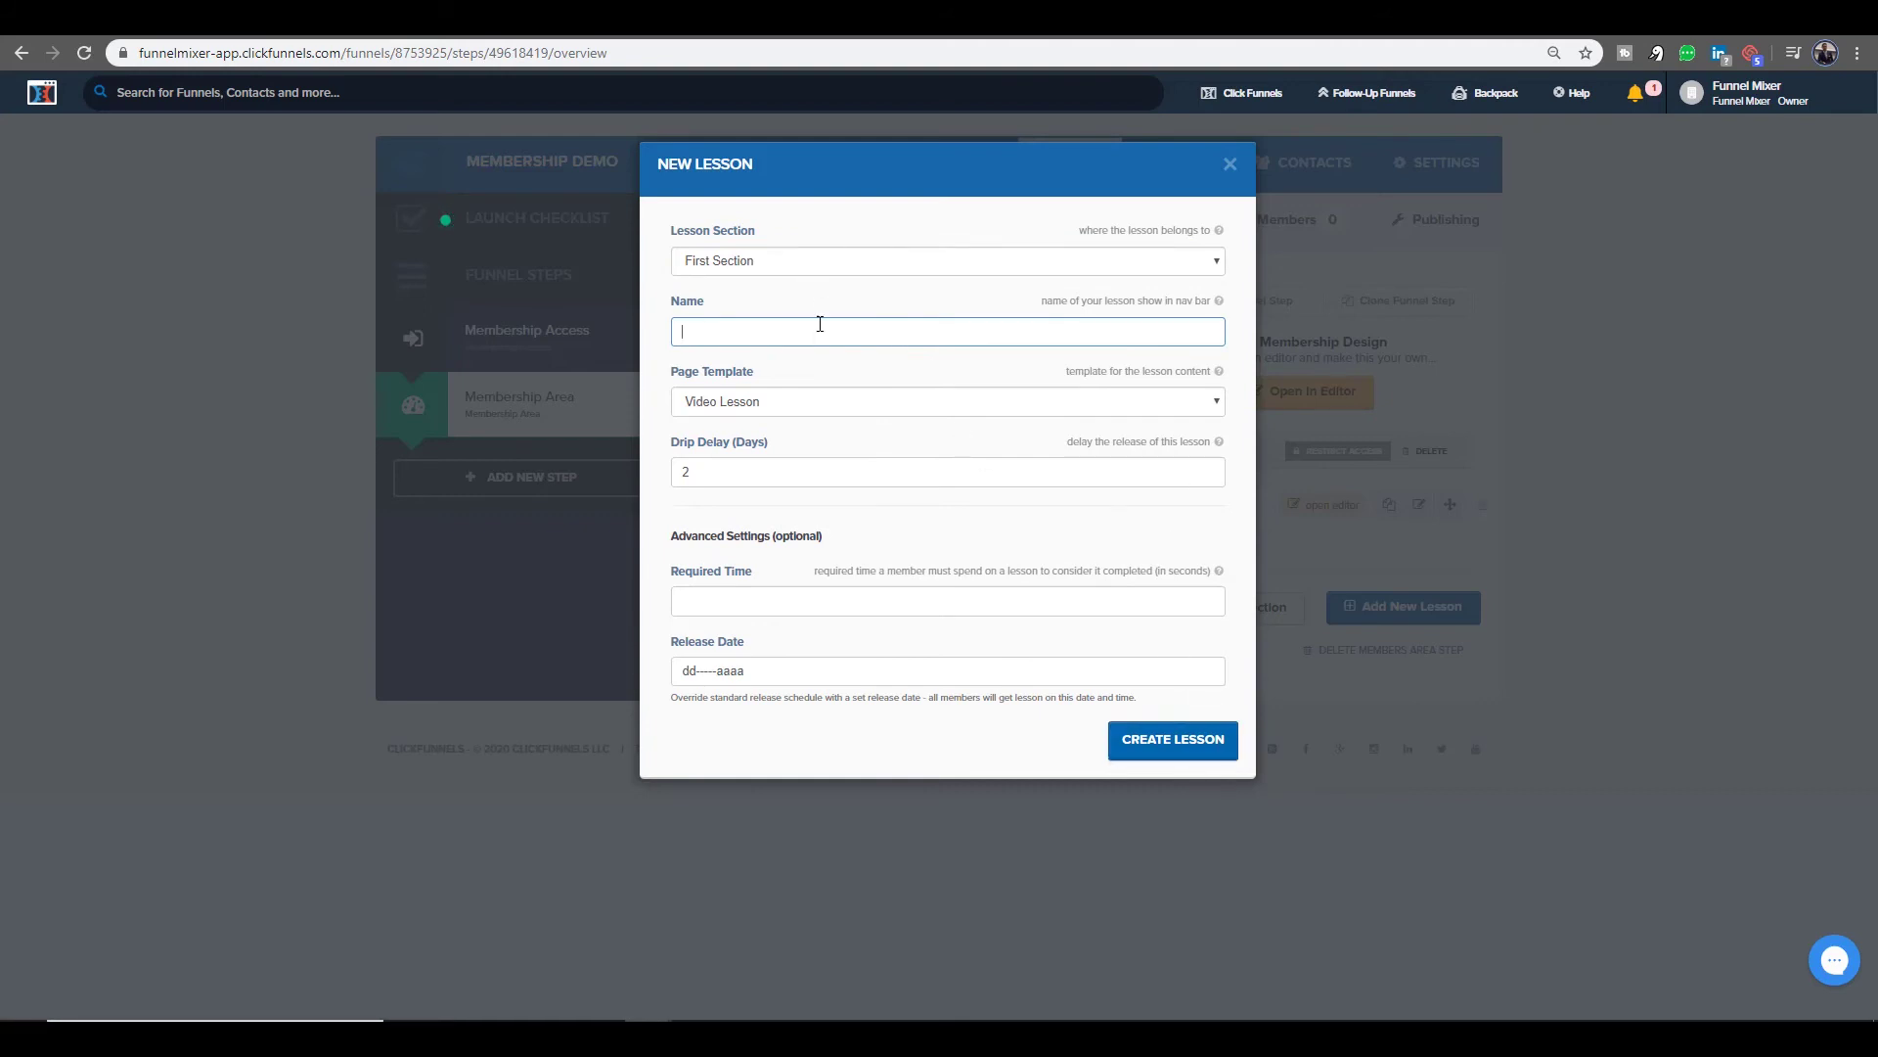
text(LESSON 1)
click(1175, 749)
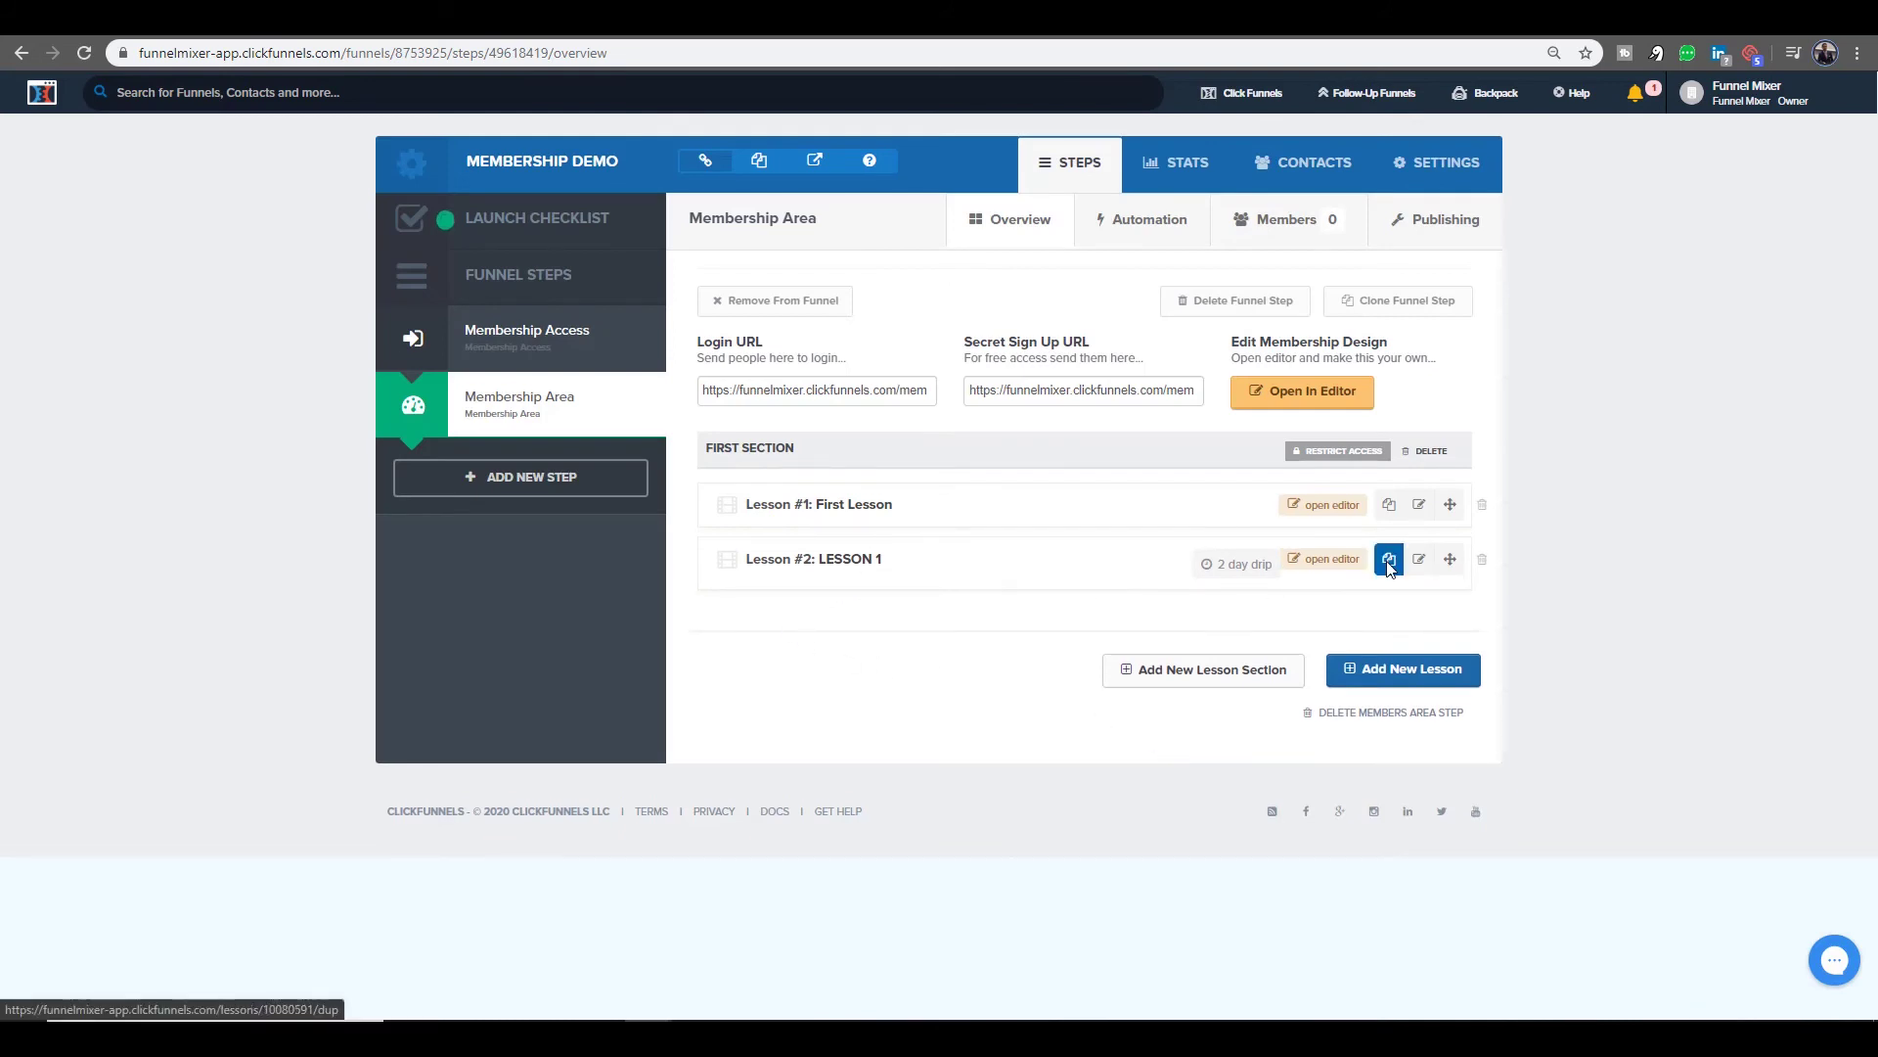
- Save the page of LESSON 1 in the lesson editor, and duplicate the lesson from the overview
click(1327, 564)
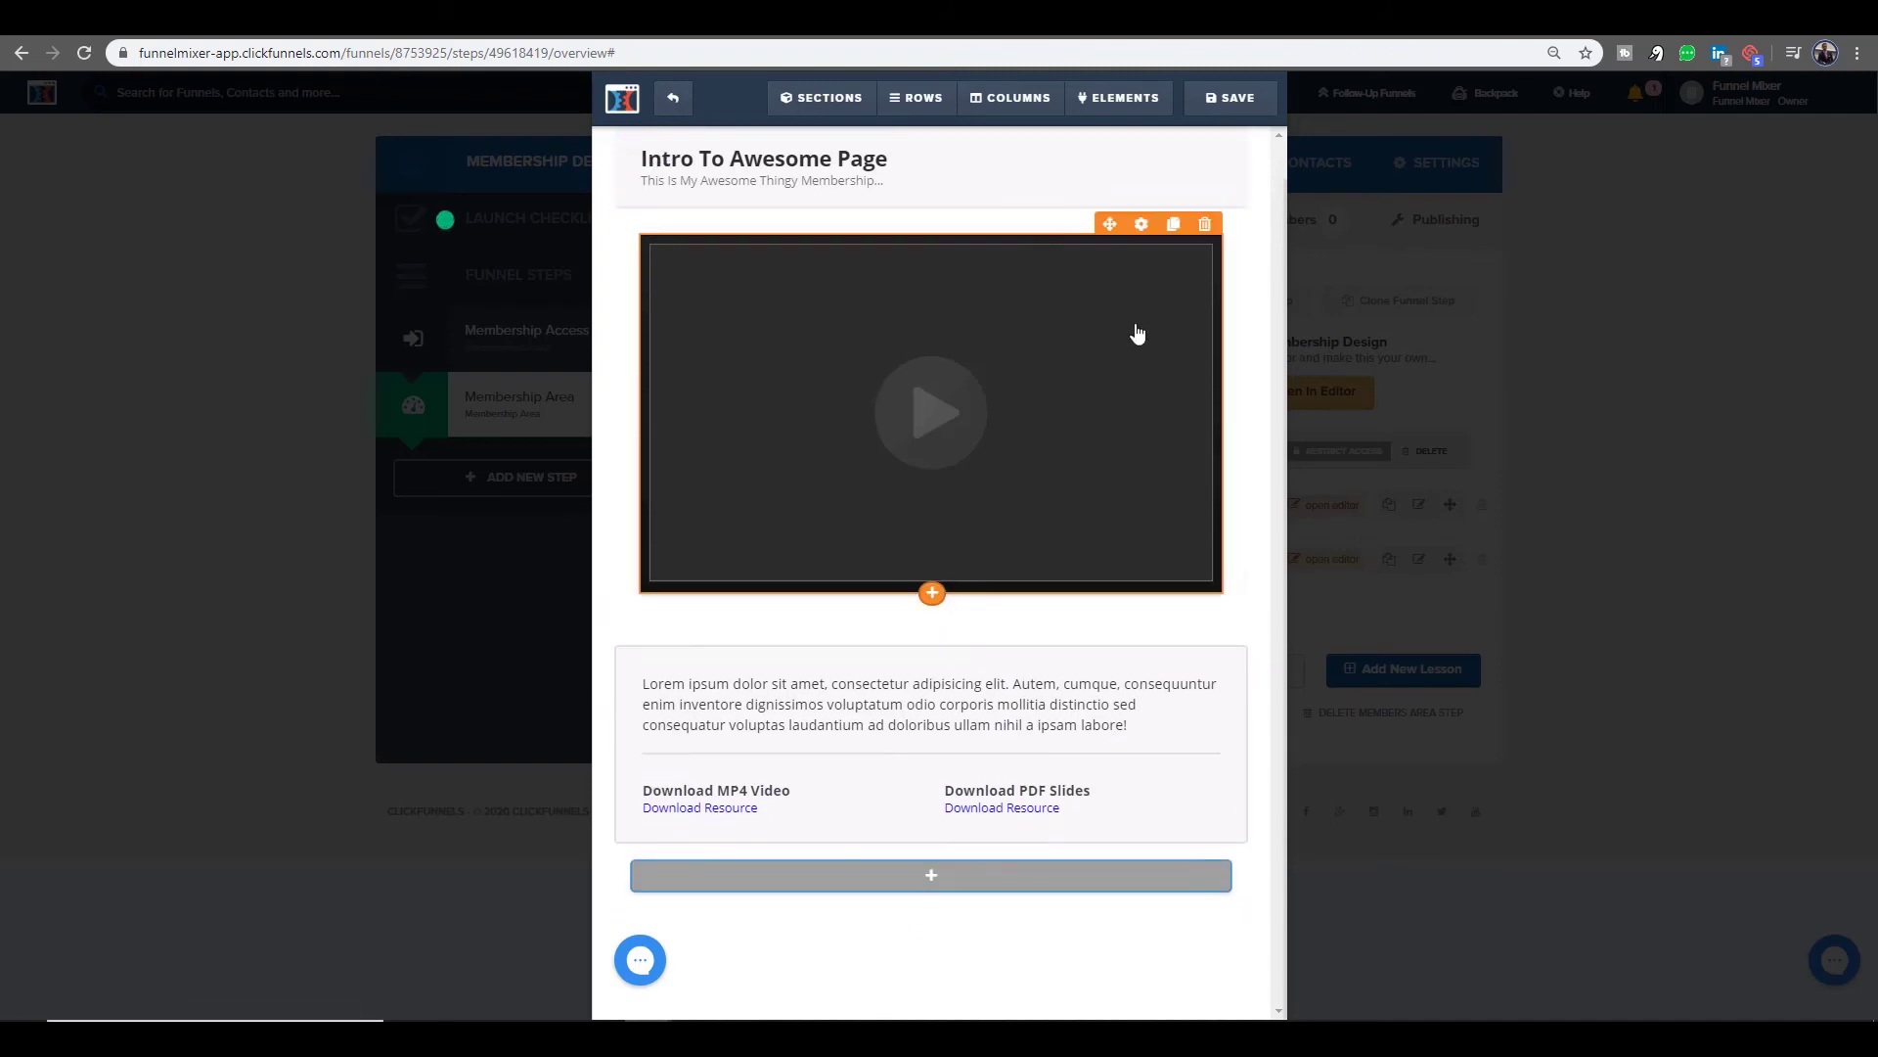
click(1231, 98)
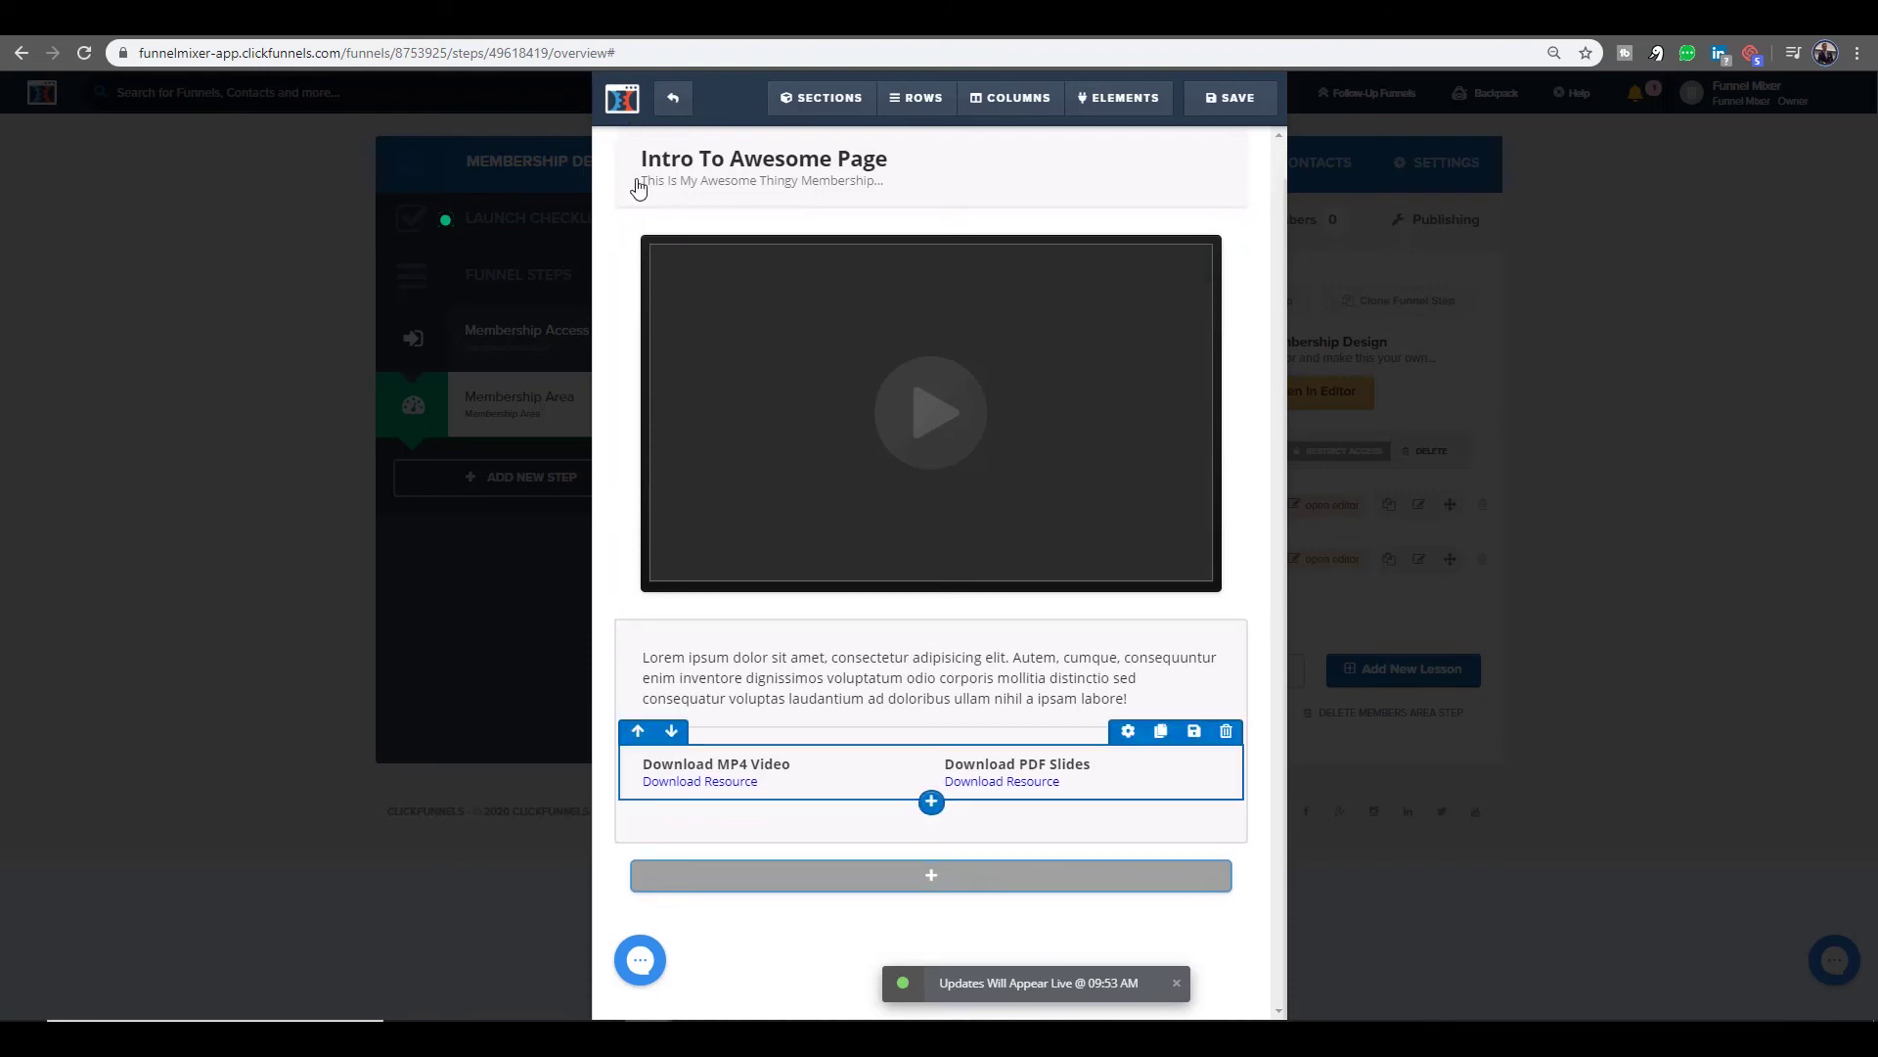
click(682, 110)
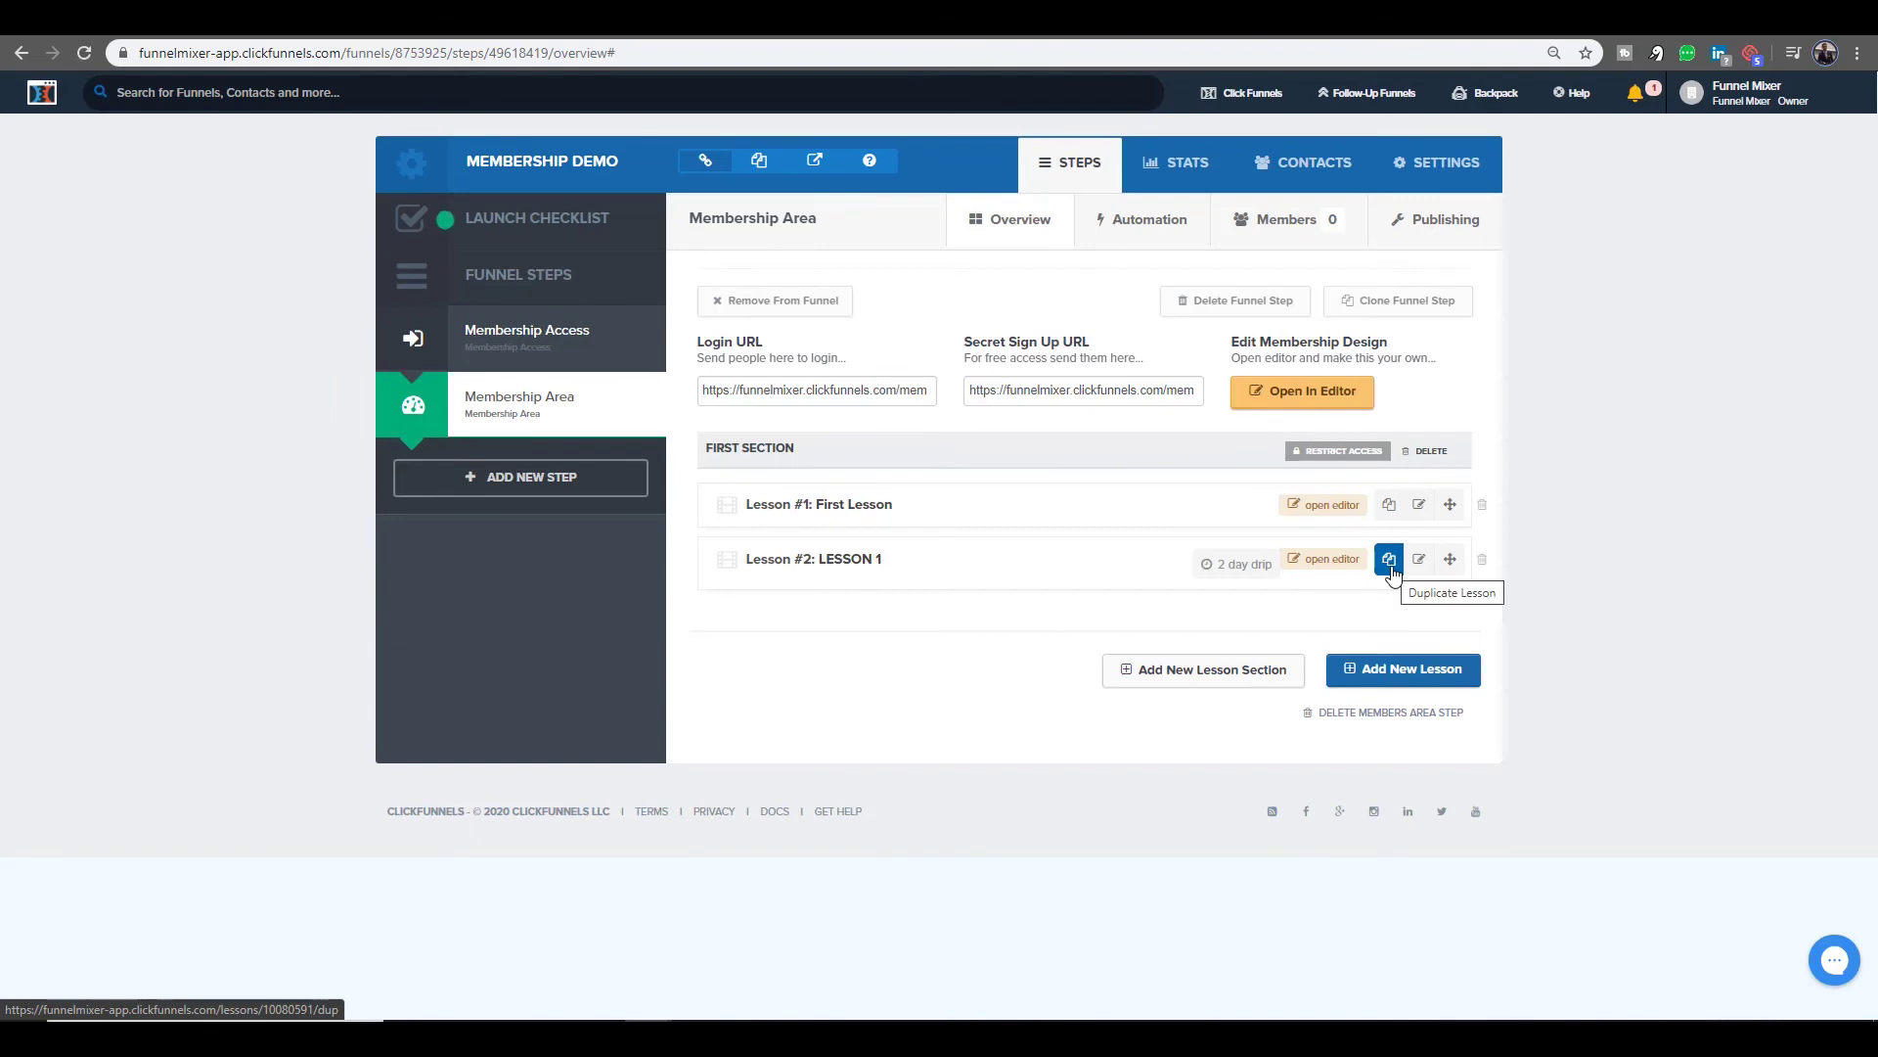
click(1390, 560)
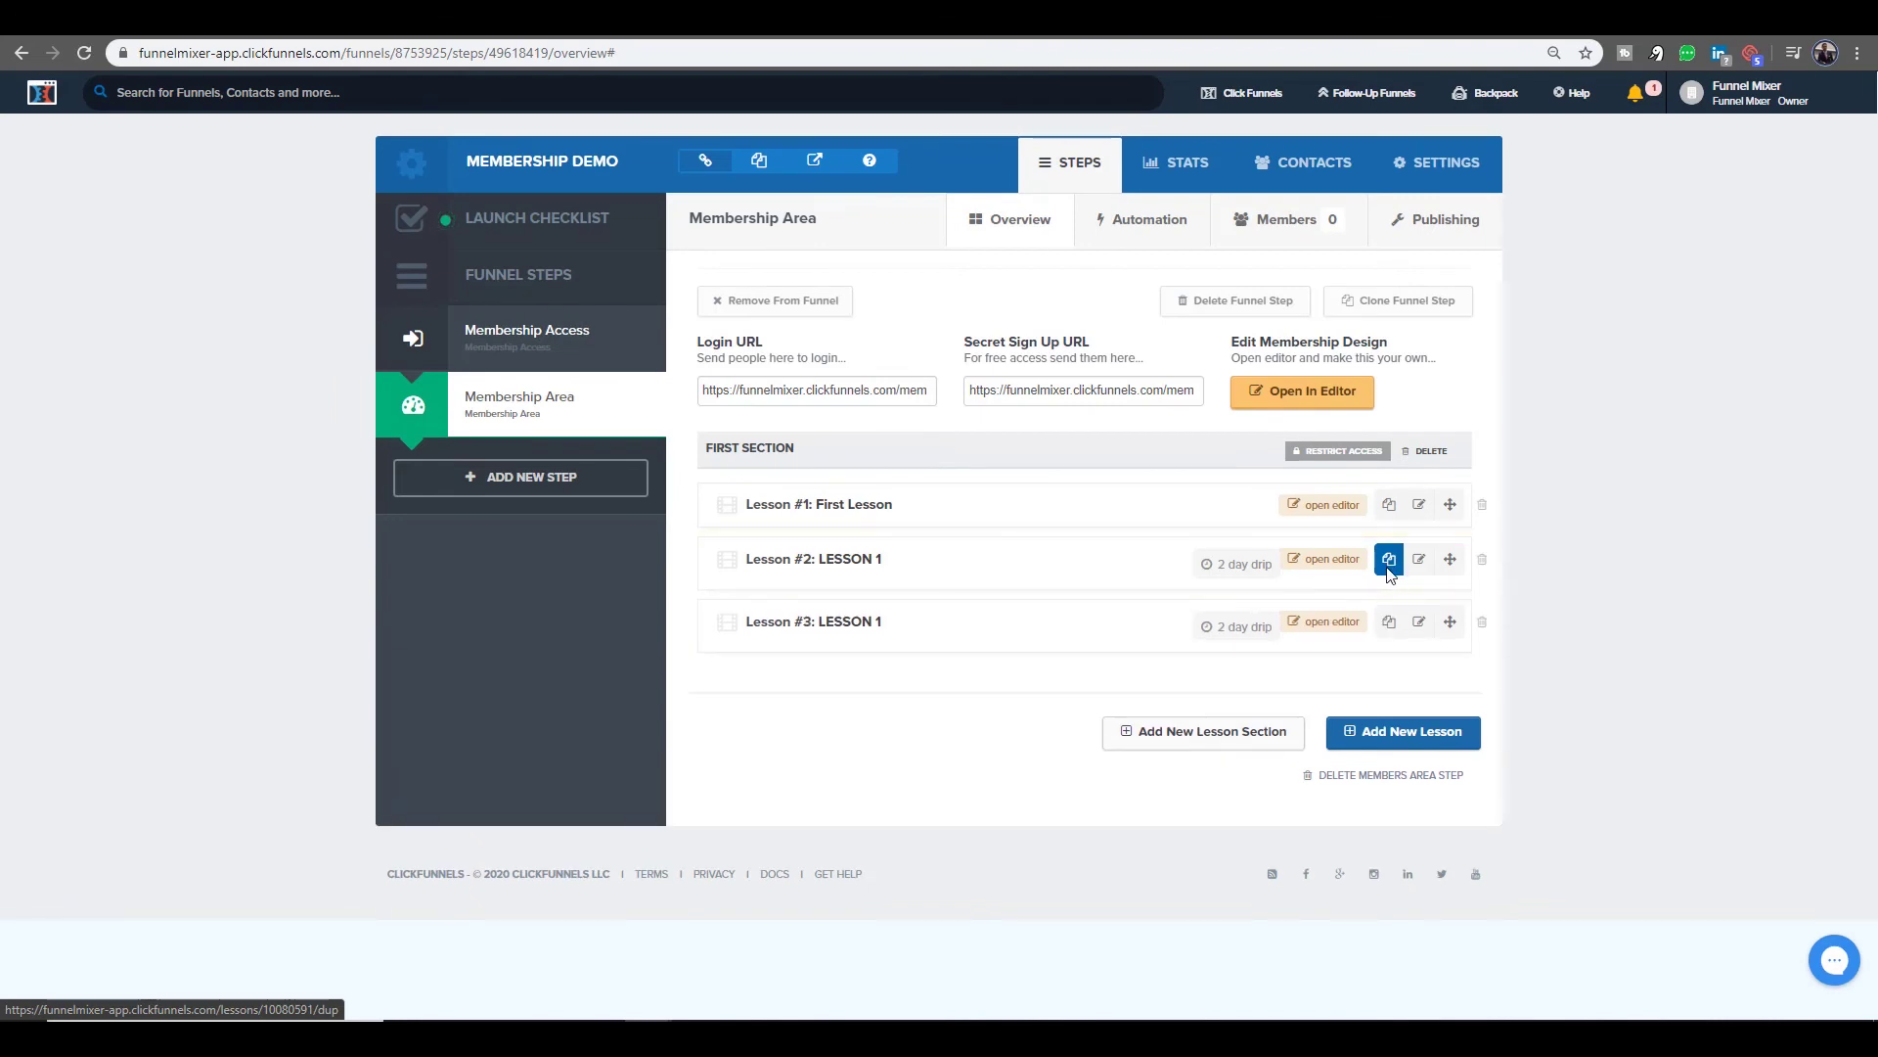
- View the Membership Area design in the page editor in a new browser tab, and return to the lesson overview
right_click(1307, 403)
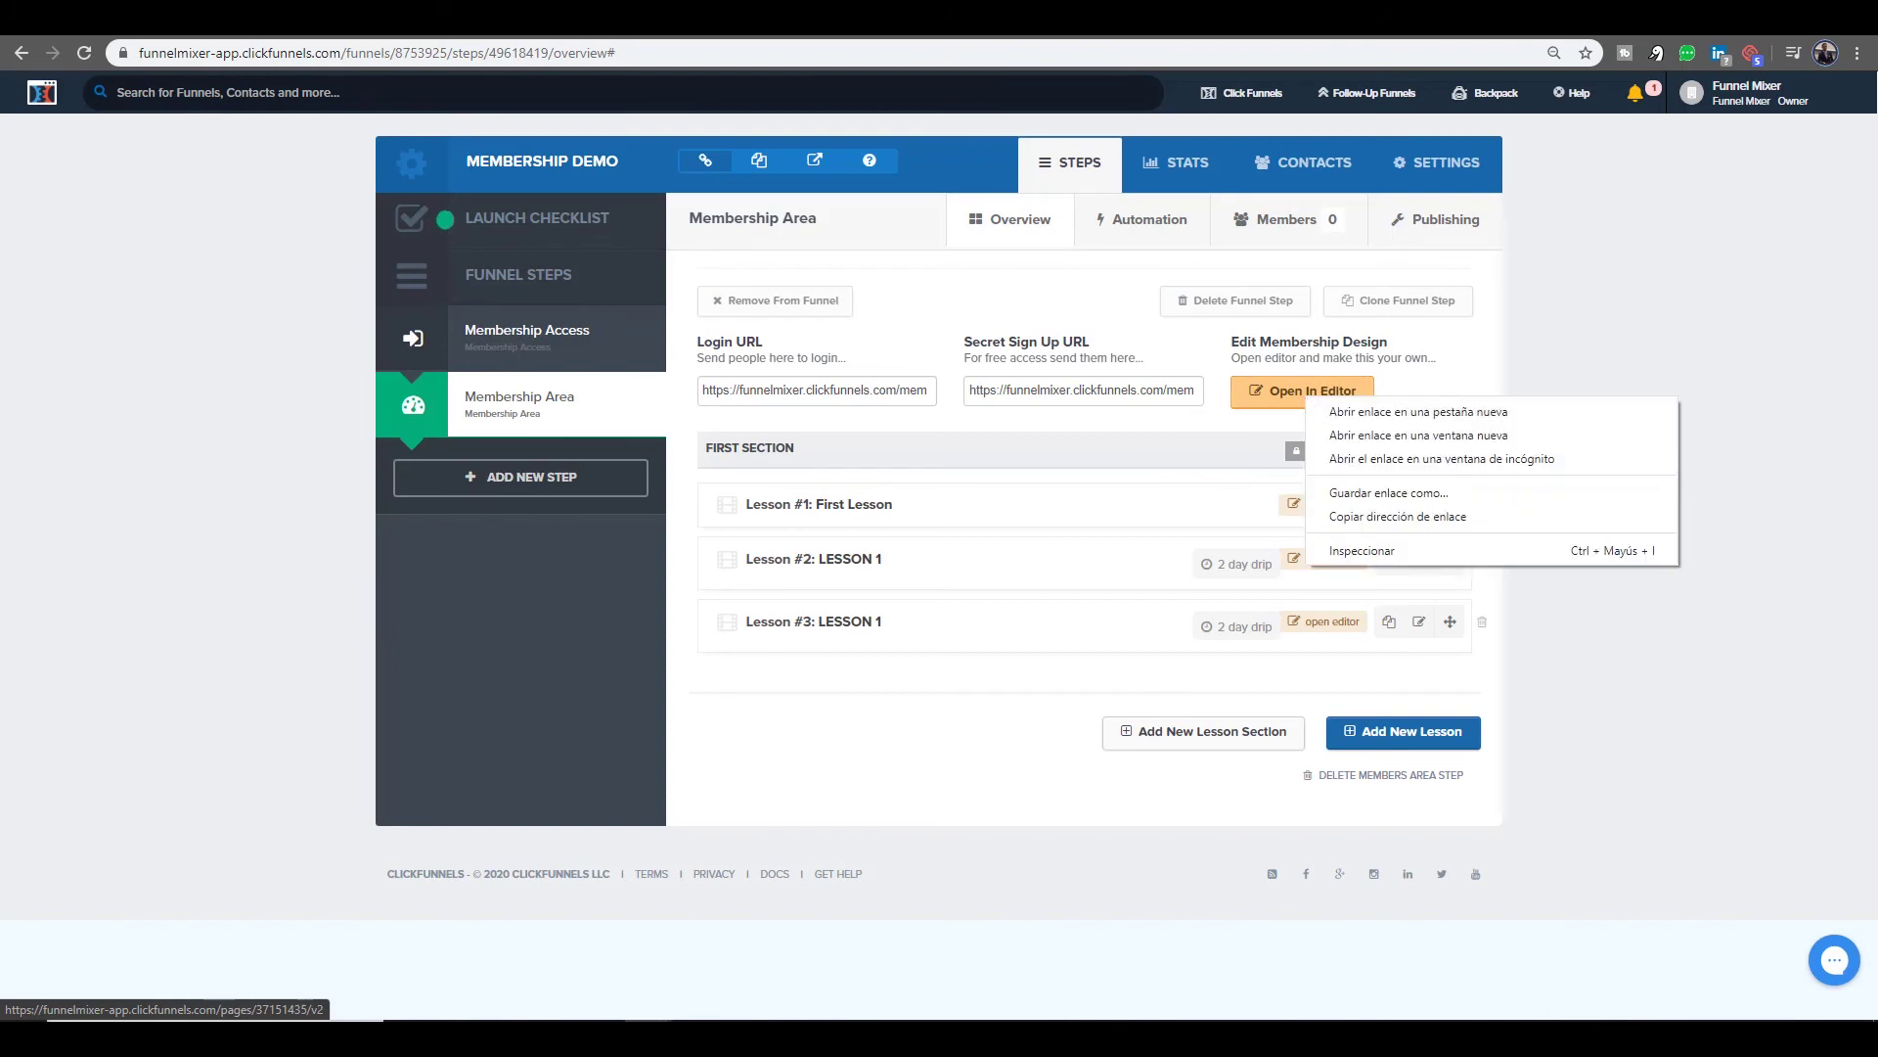
click(1342, 411)
key(ctrl+Tab)
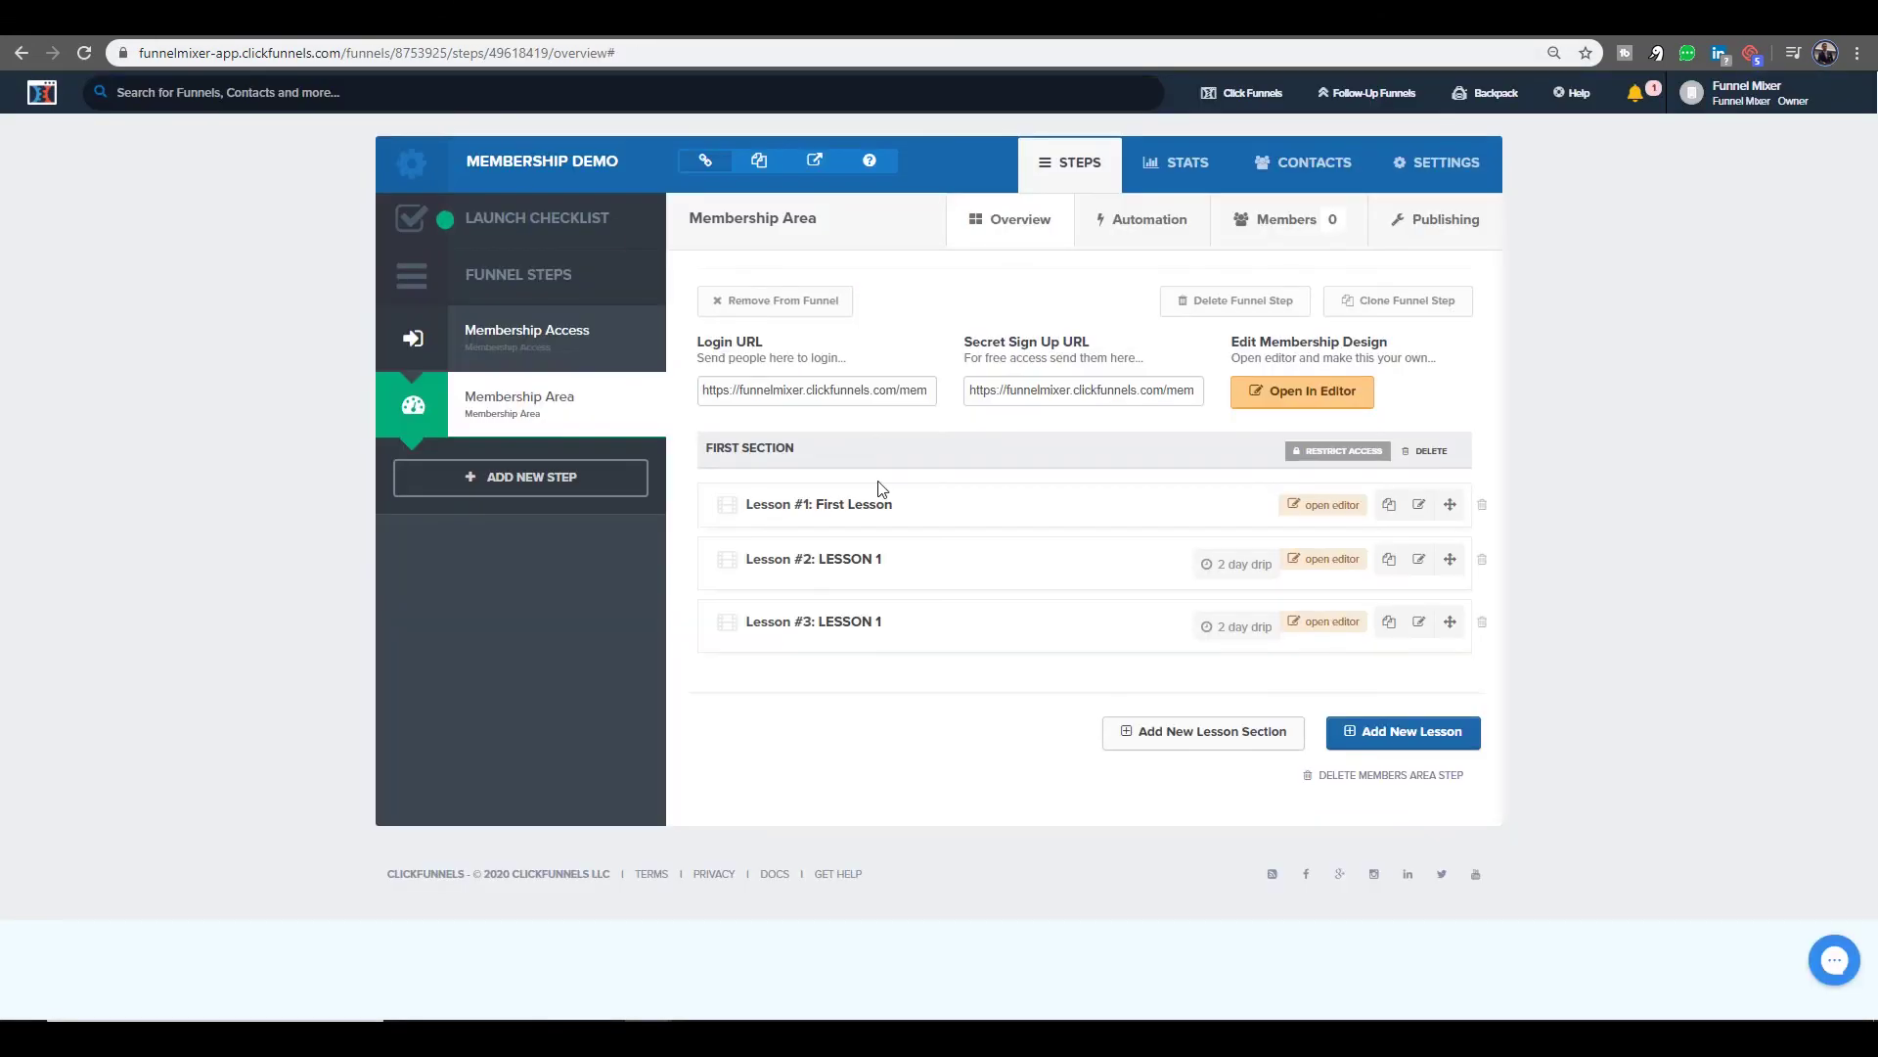
- Open the overview of the Membership Access funnel step
click(555, 350)
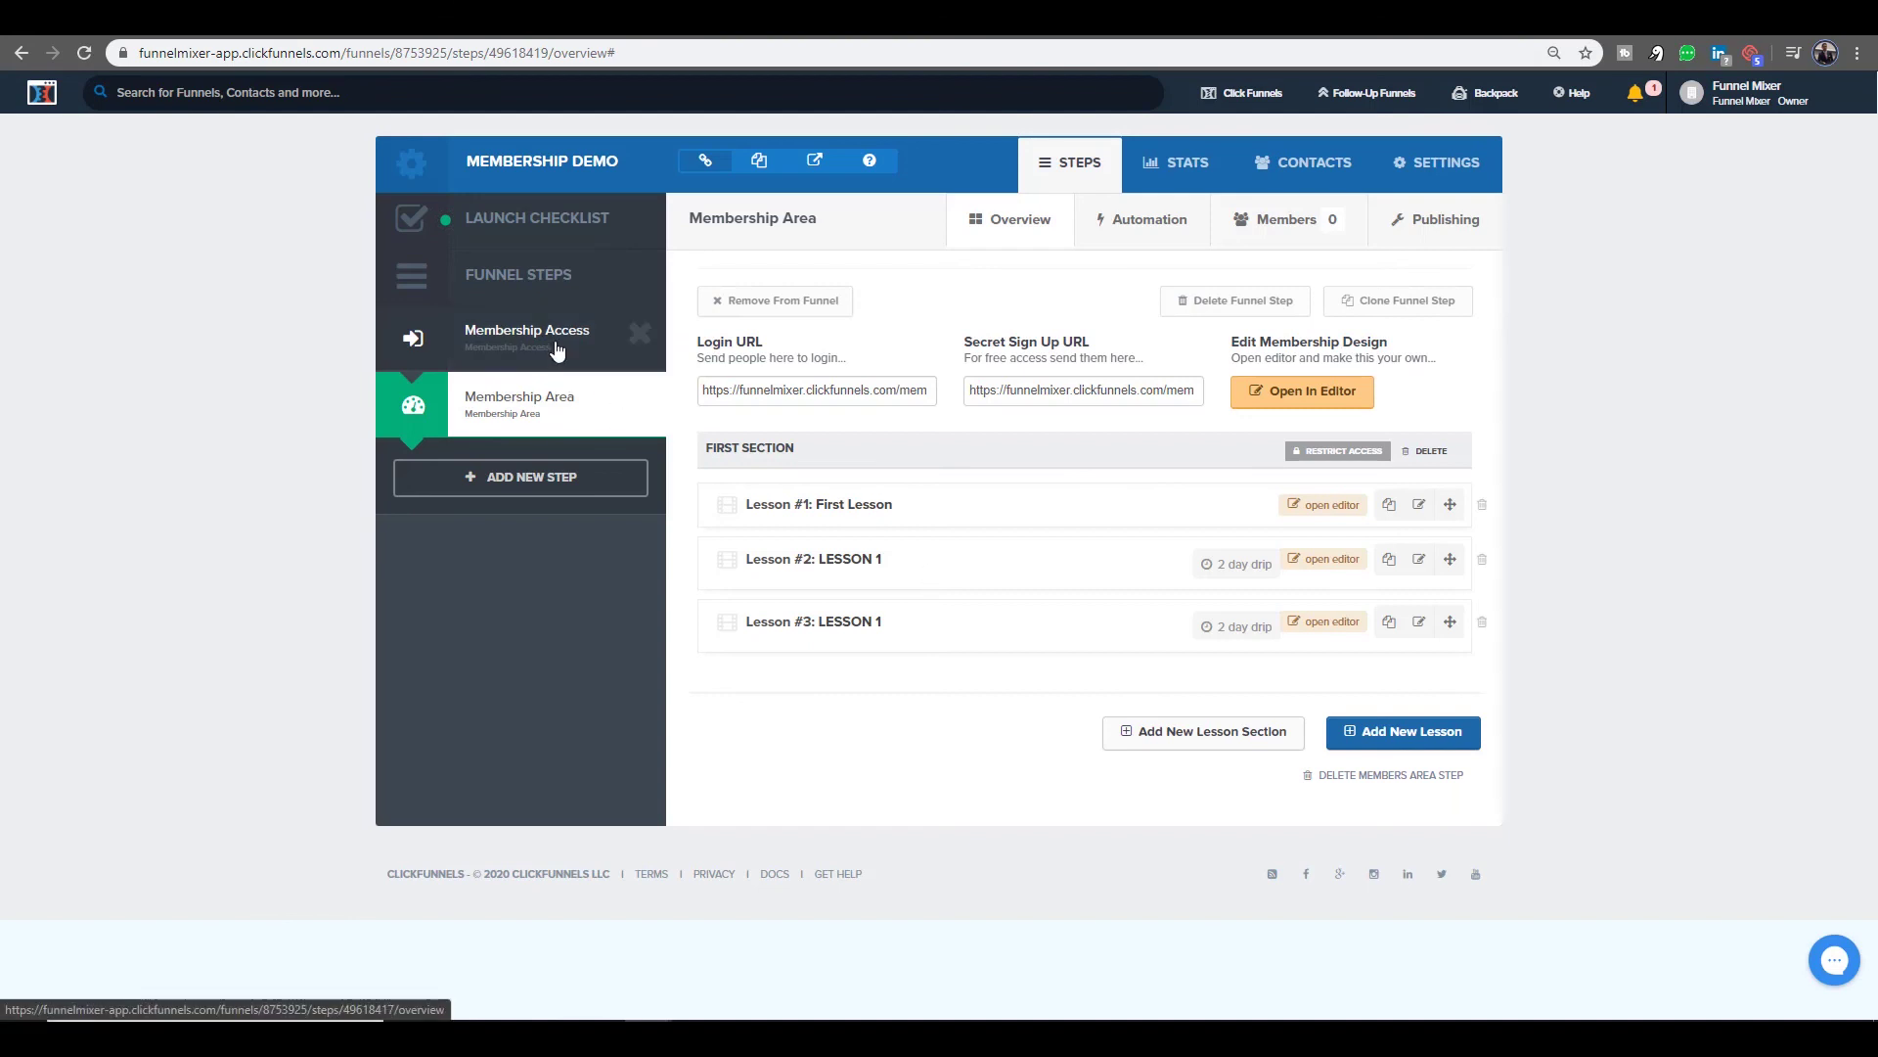